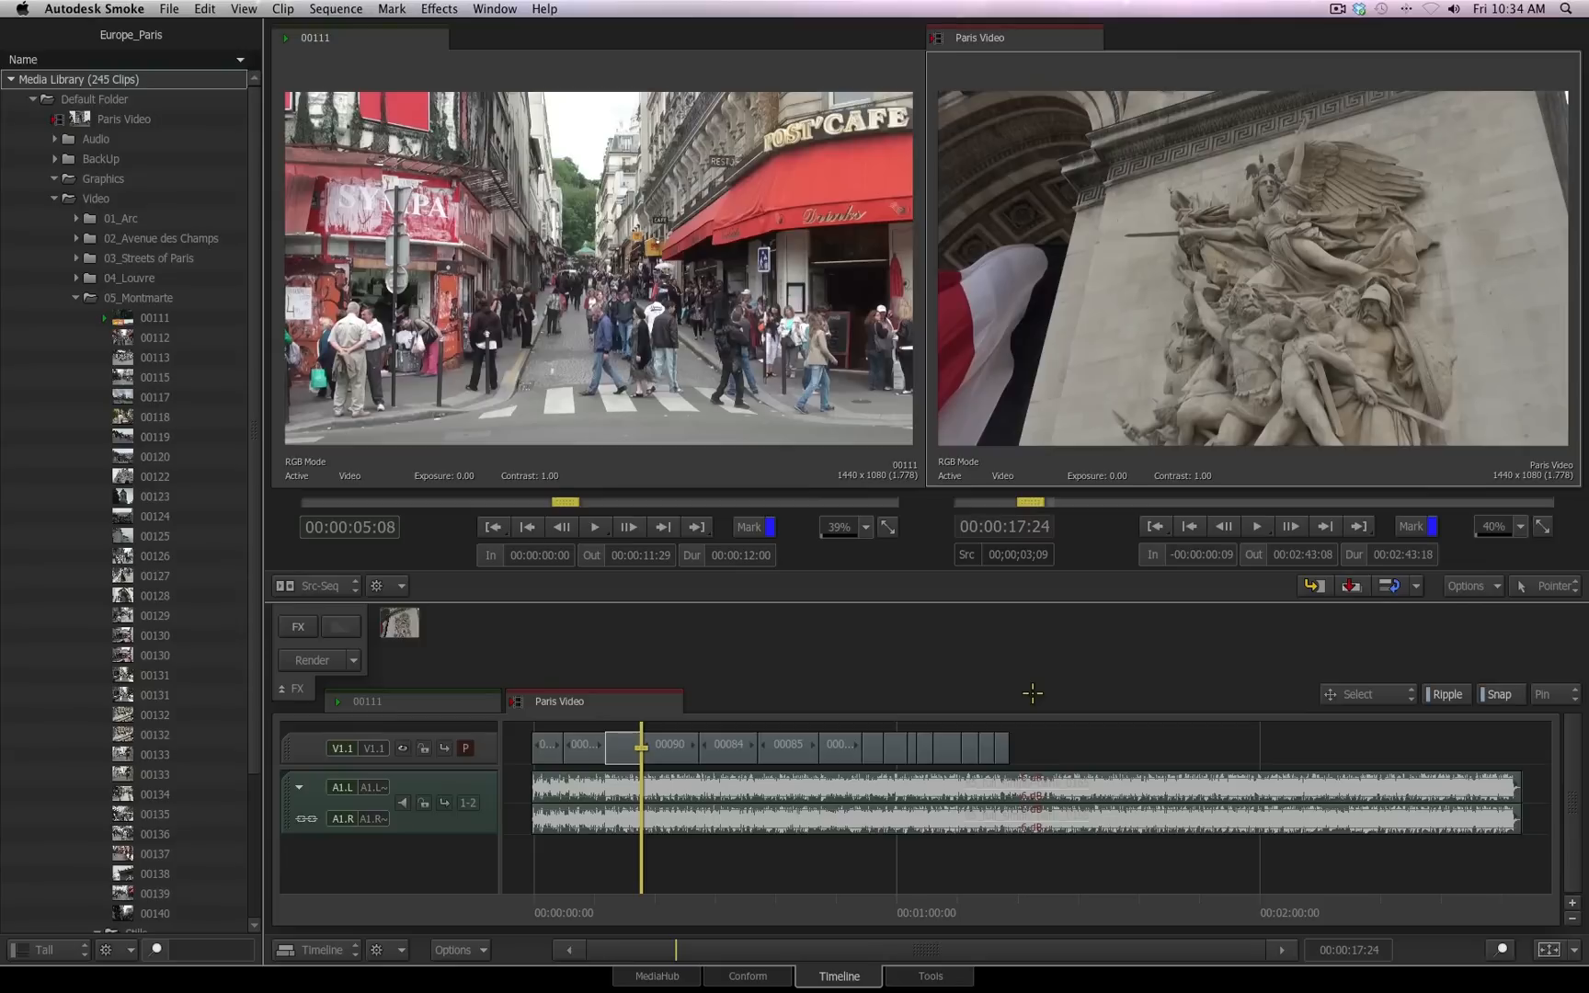
- Step the Paris Video playhead backwards one frame at a time, then scrub it back to 00:00:16:14
key("k+j")
key("k+j")
key("k+j")
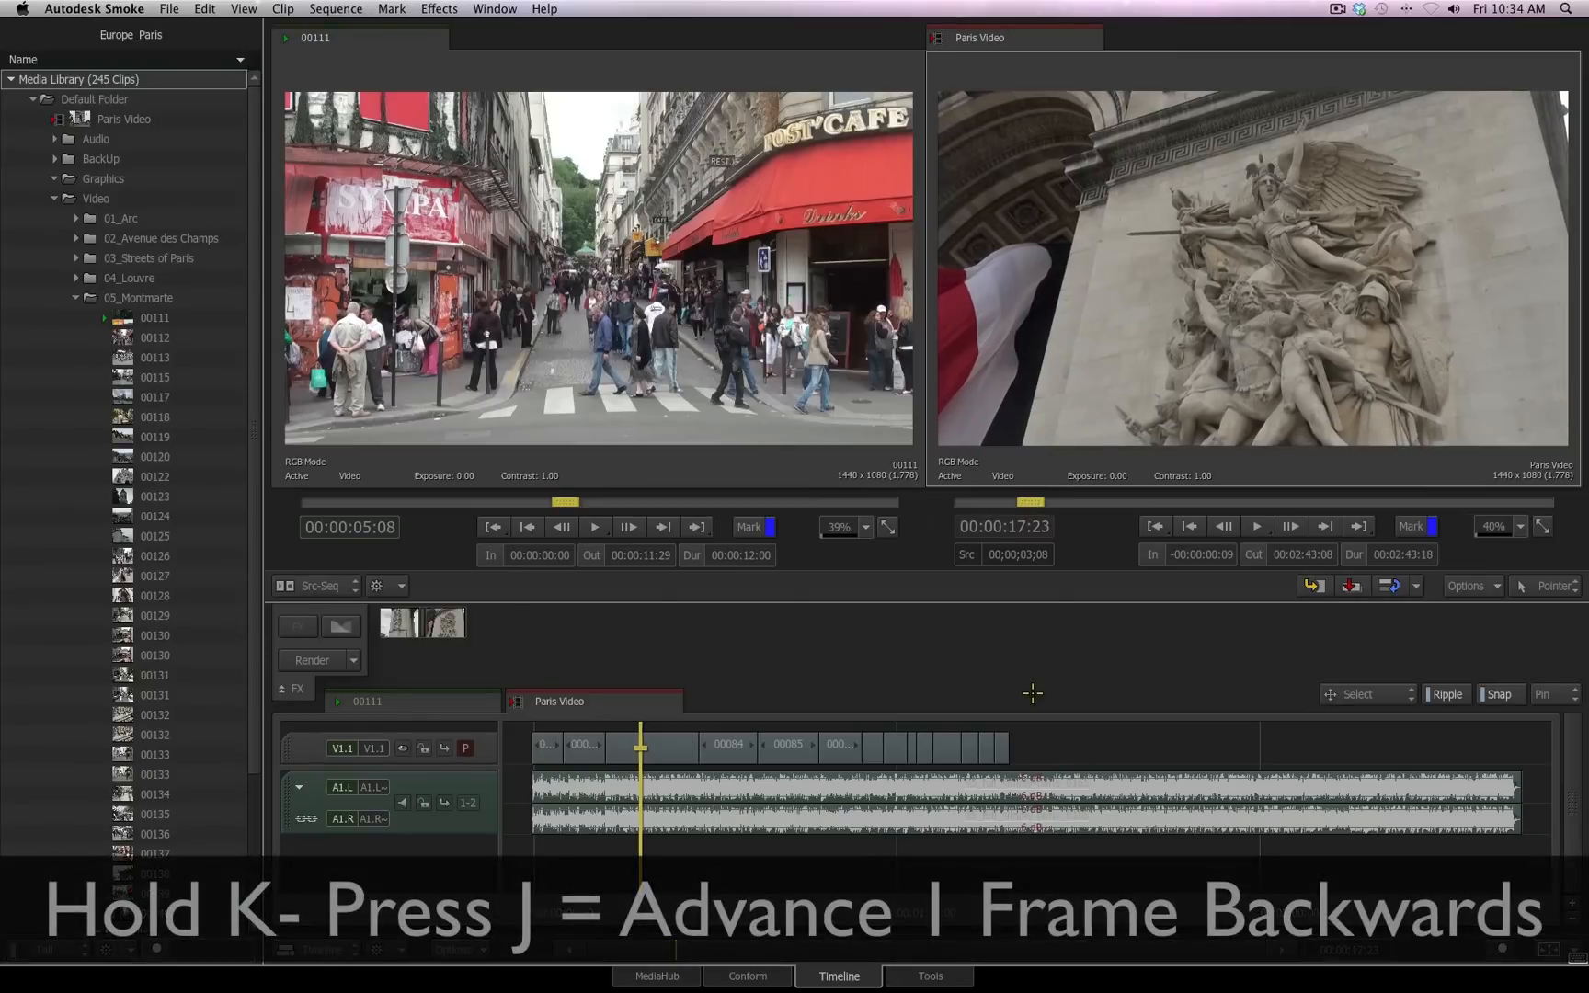
key("k+j")
key("k+j")
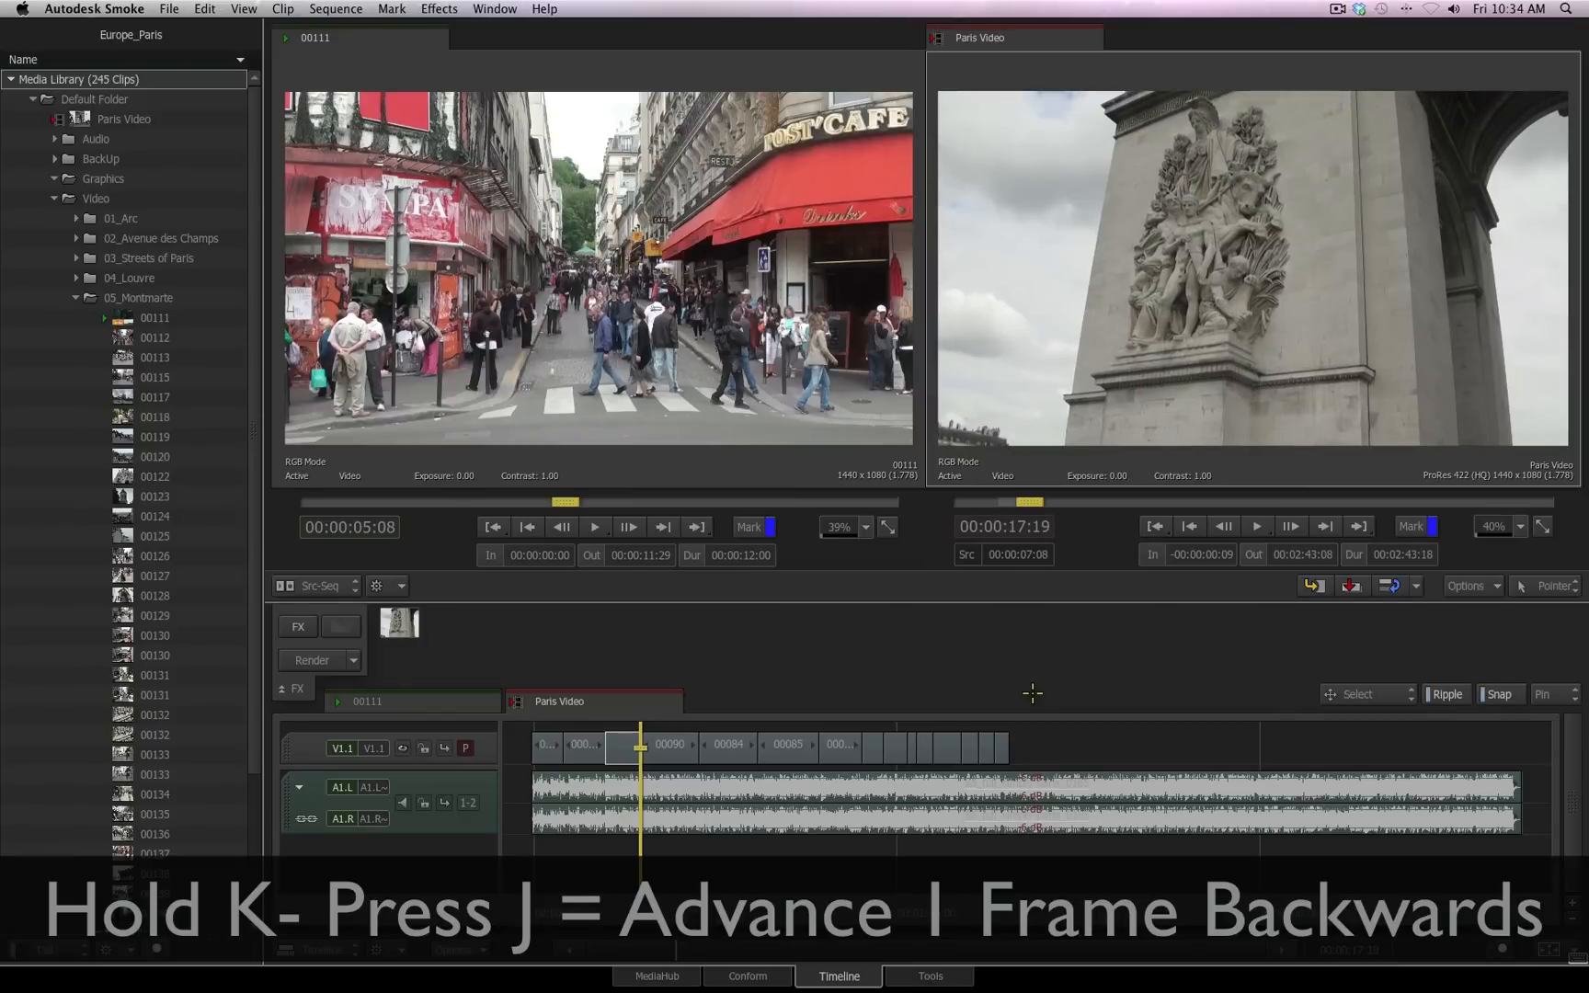
key("k+j")
key("k+j")
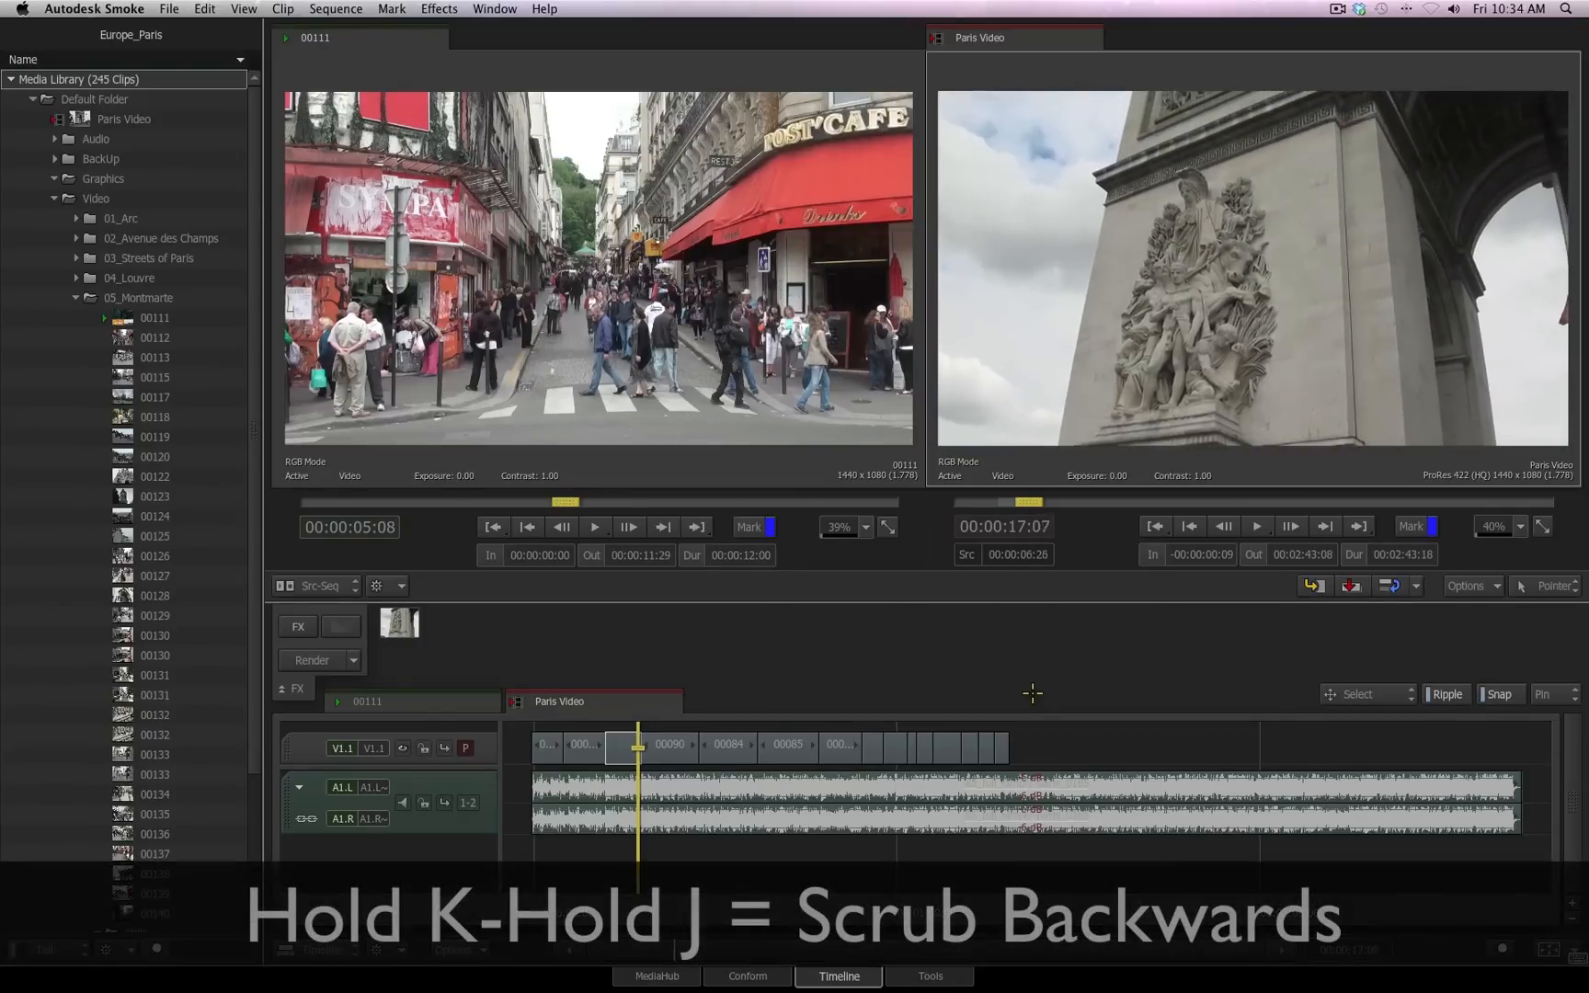
key("k+j")
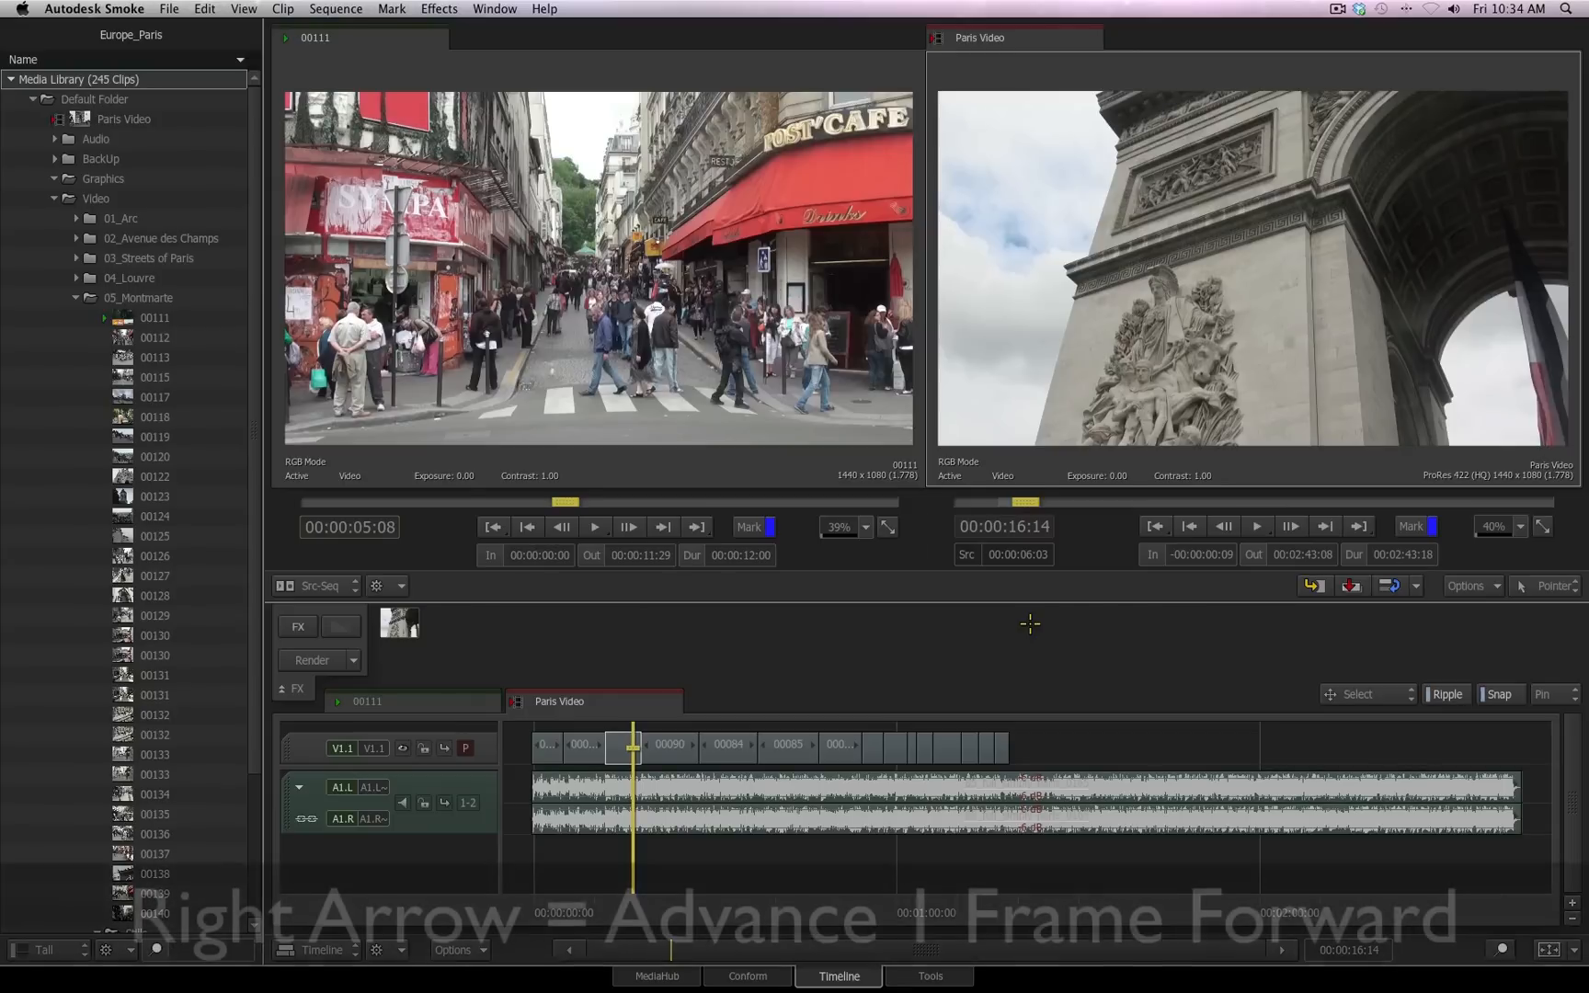
- Advance the Paris Video playhead forward frame by frame to 00:00:16:25
key("Right")
key("Right")
key("Right")
key("Right")
key("Right")
key("Right")
key("Right")
key("Right")
key("Right")
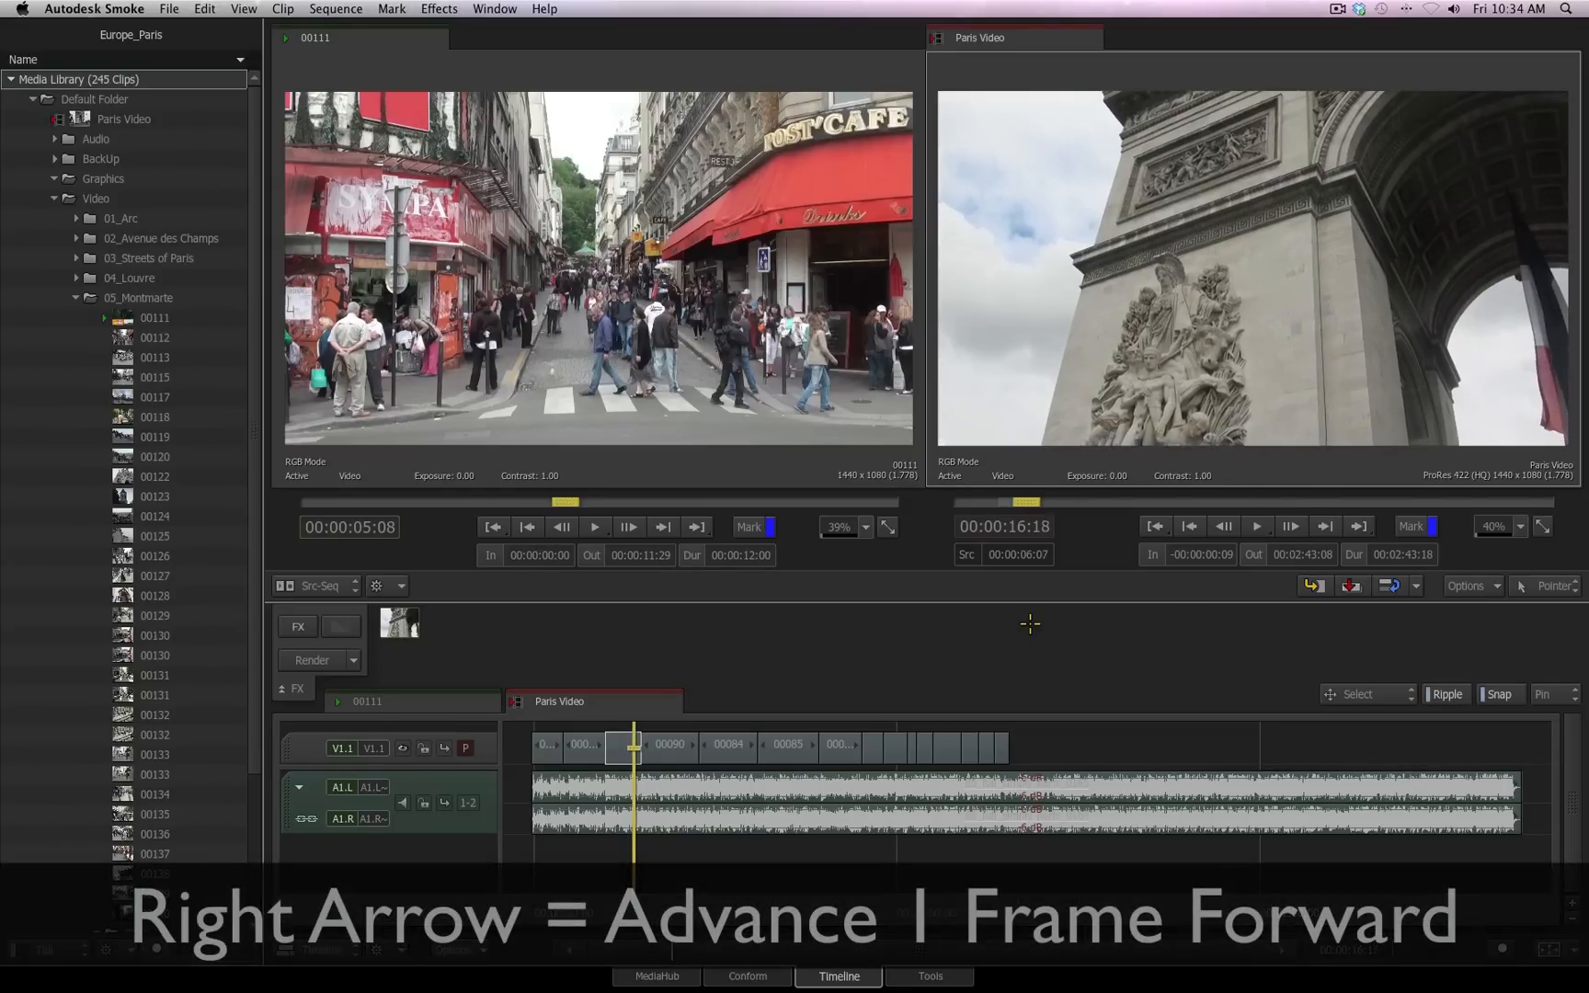
key("Right")
key("Right")
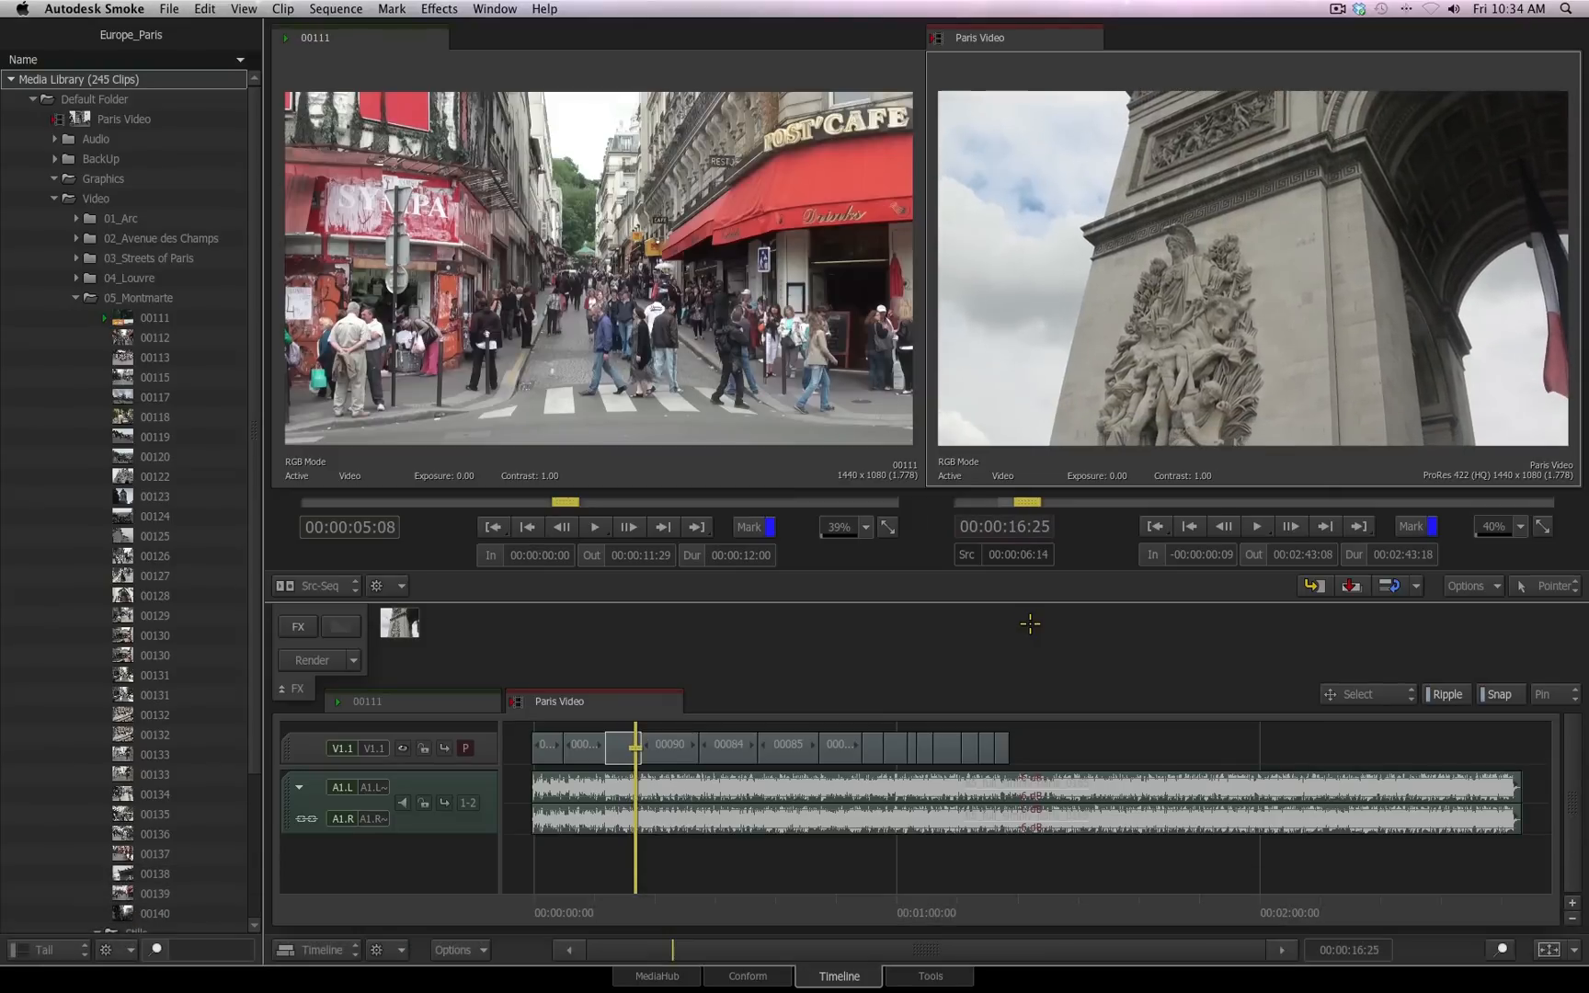
- Step the Paris Video playhead backwards frame by frame to 00:00:16:18
key("Left")
key("Left")
key("Left")
key("Left")
key("Left")
key("Left")
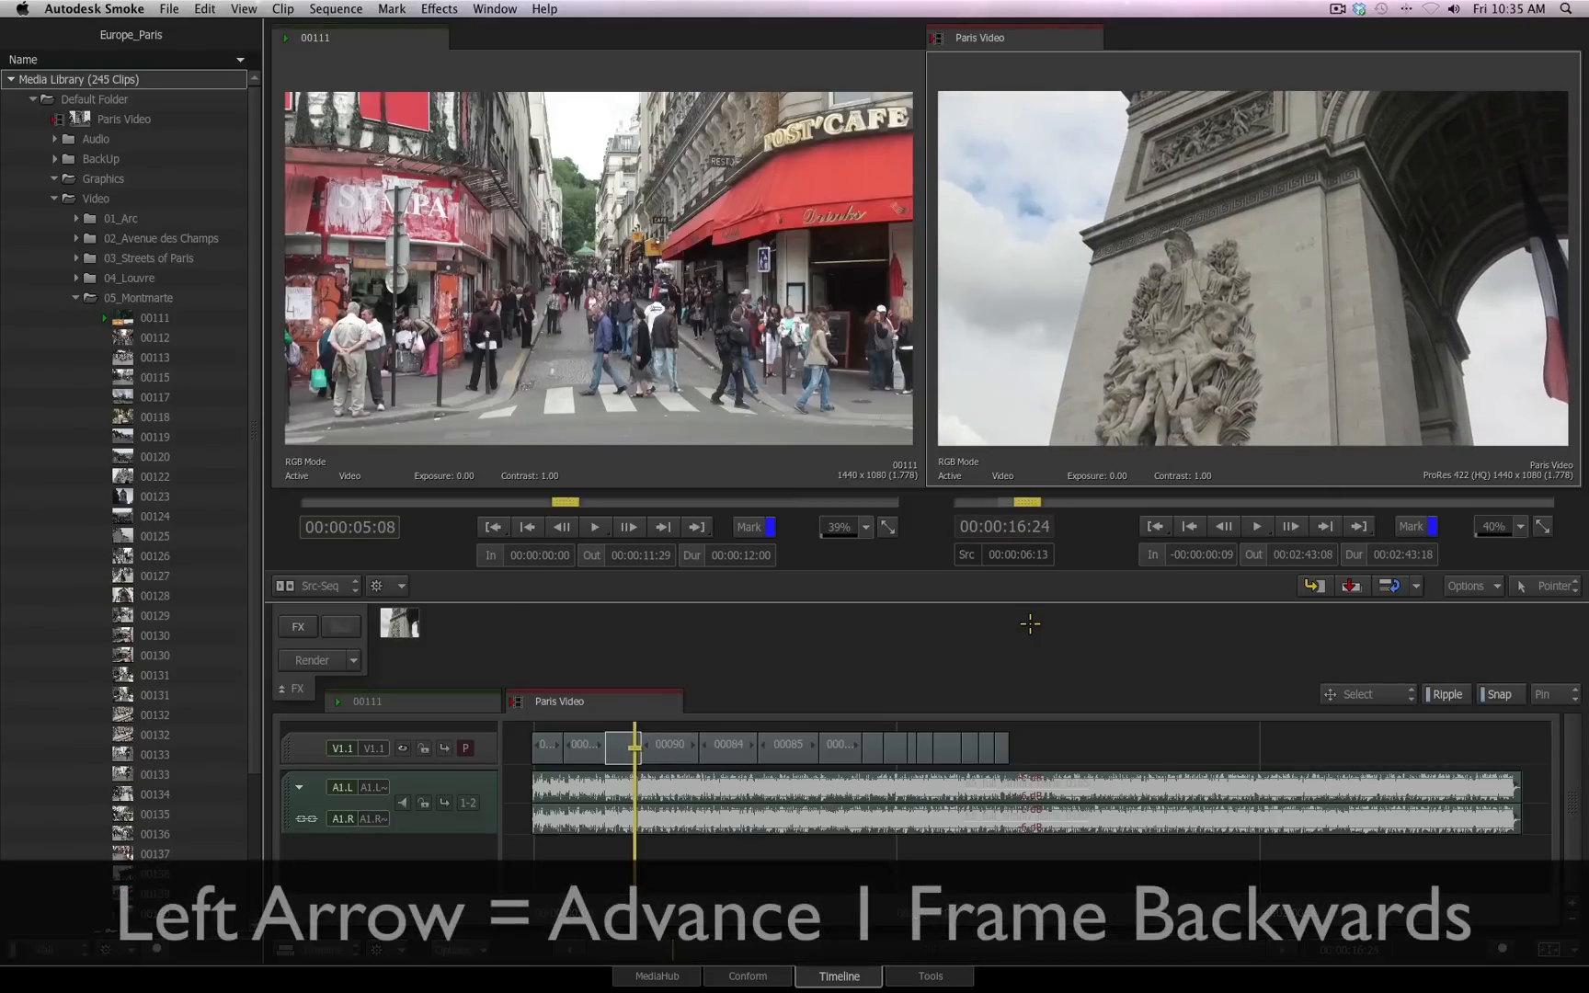
key("Left")
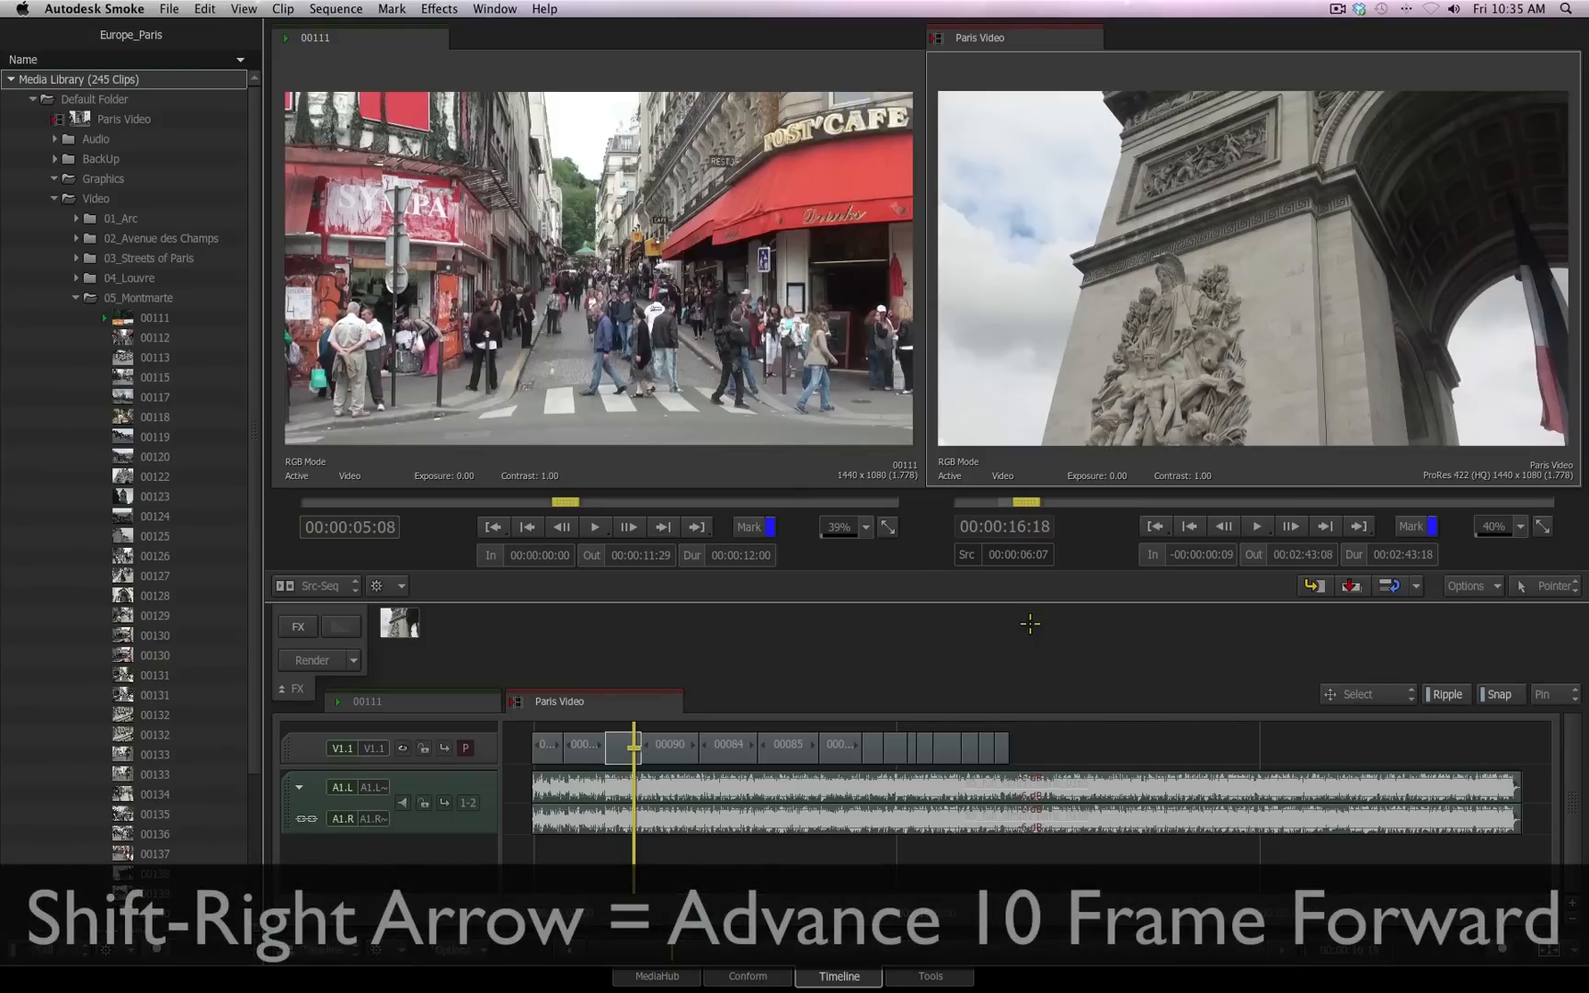
- Jump the sequence playhead forward in 10-frame increments to 00:00:17:18
key("shift+Right")
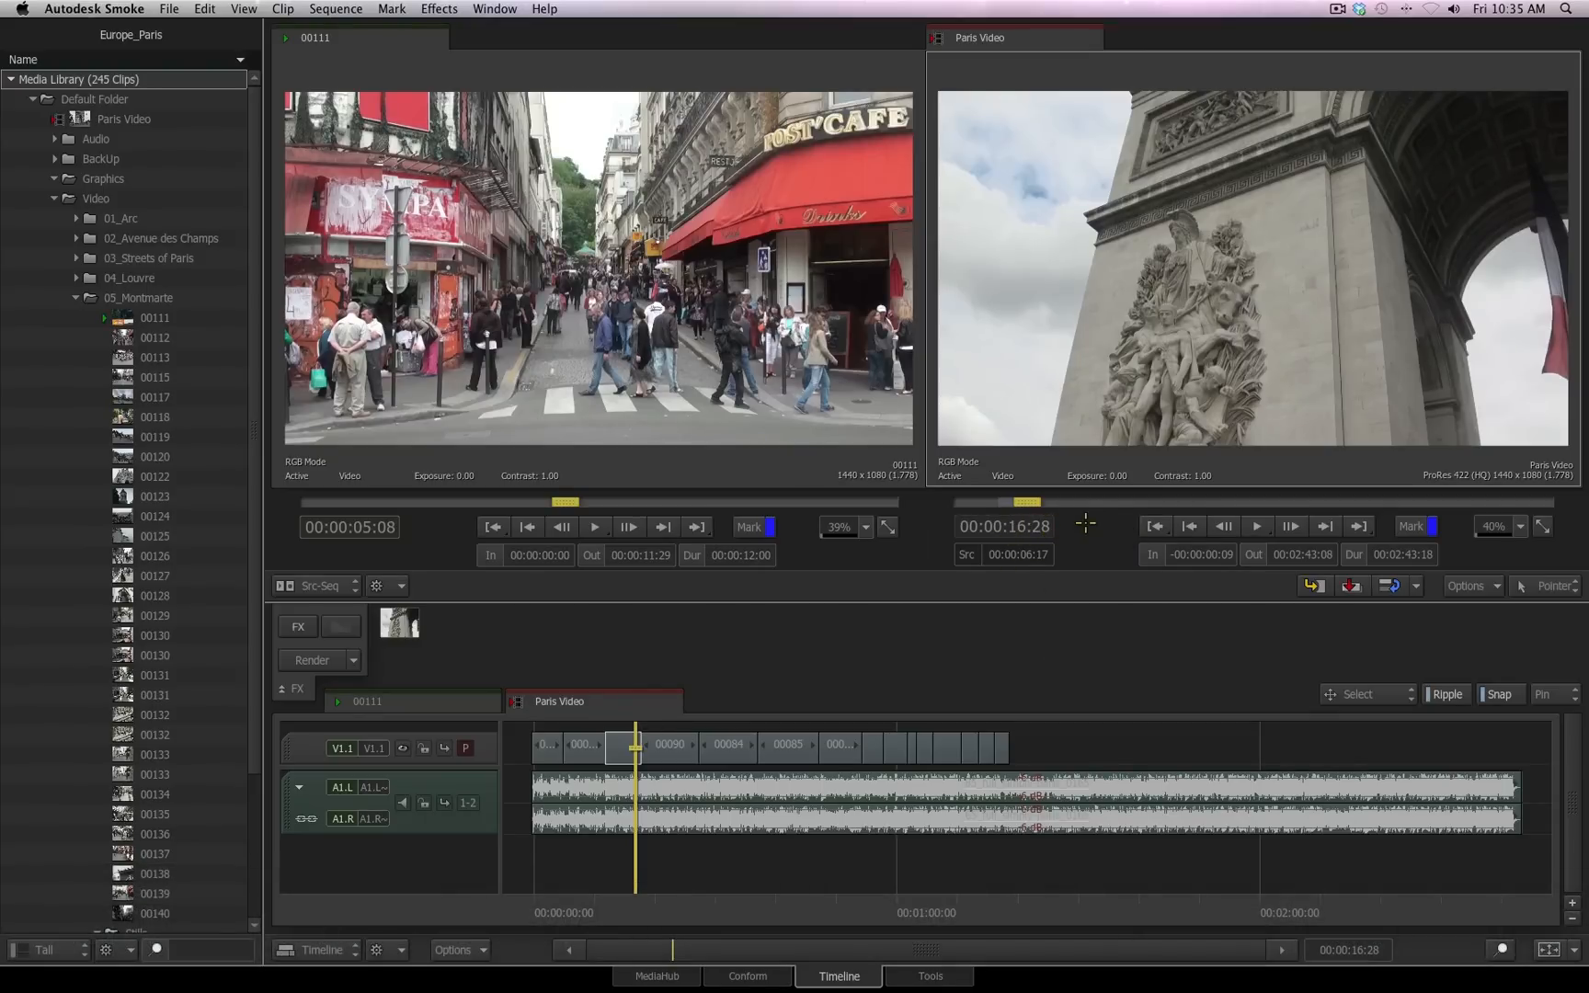
key("shift+Right")
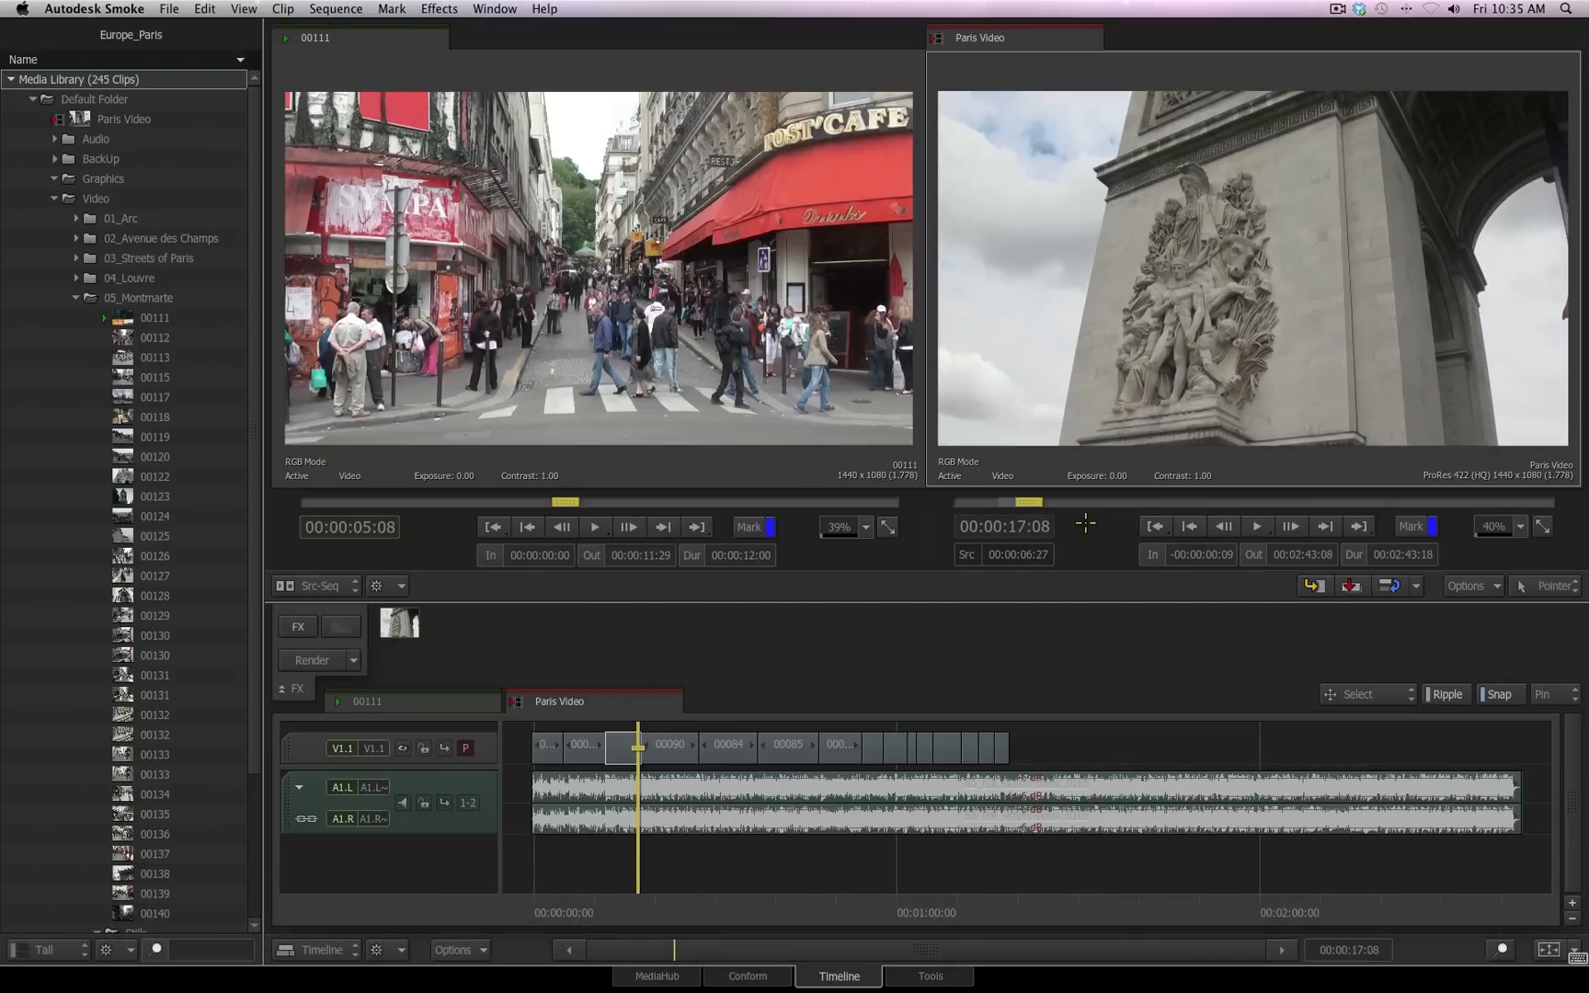
key("shift+Right")
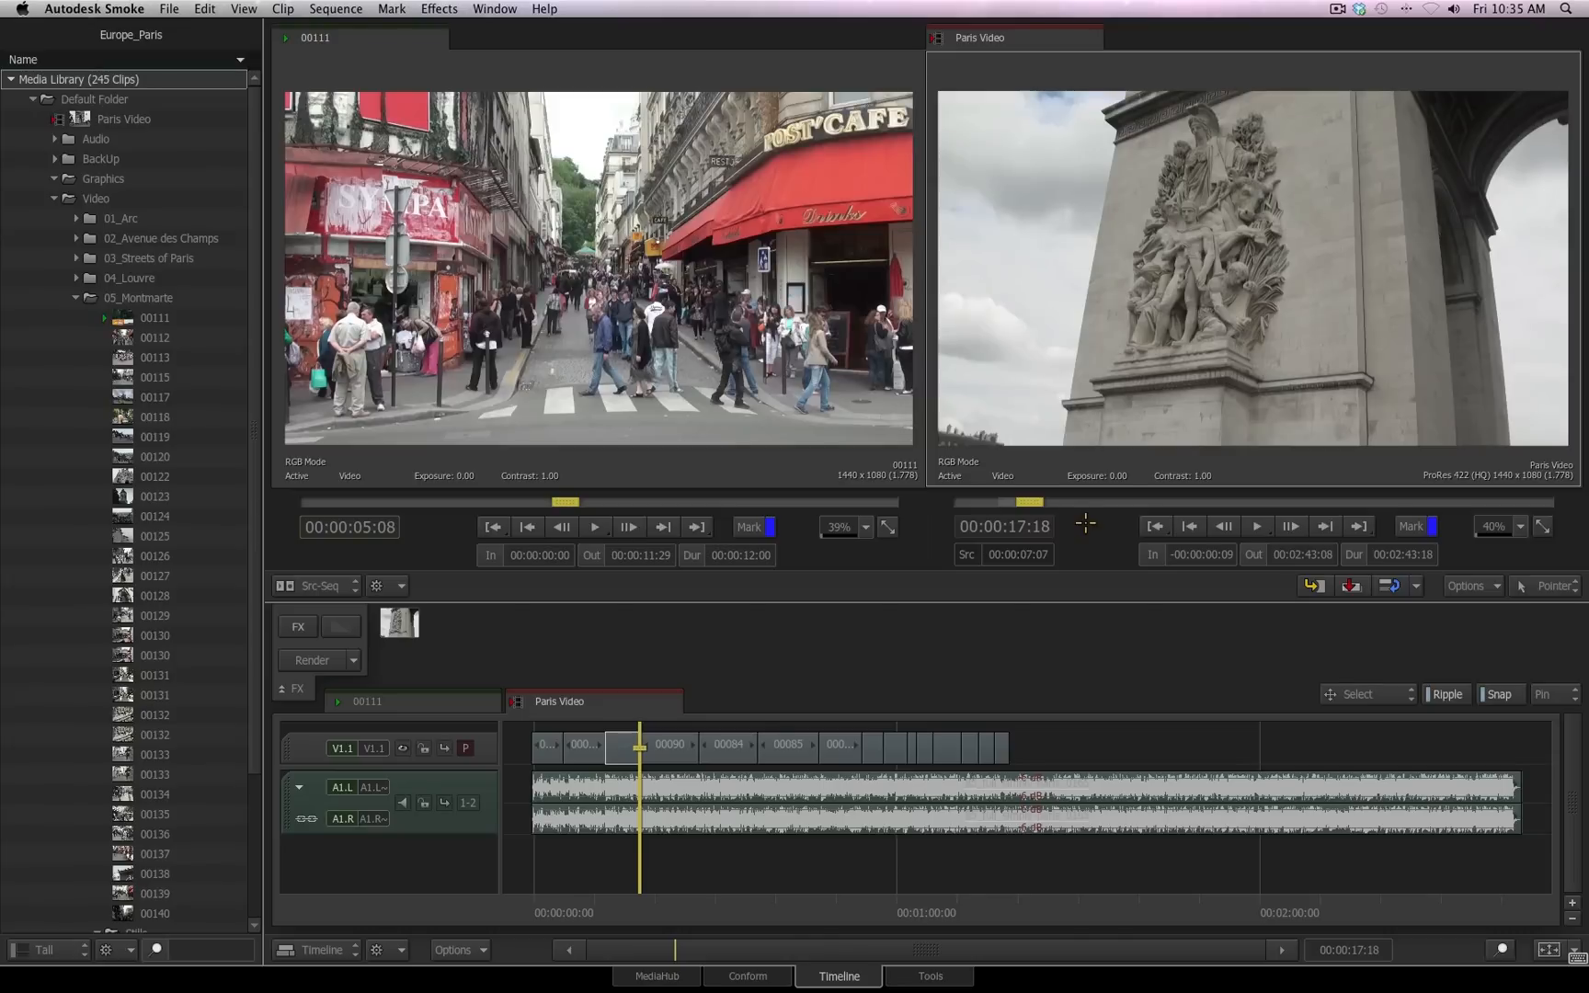
- Jump the sequence playhead backwards in 10-frame increments to 00:00:16:08
key("shift+Left")
key("shift+Left")
key("shift+Left")
key("shift+Left")
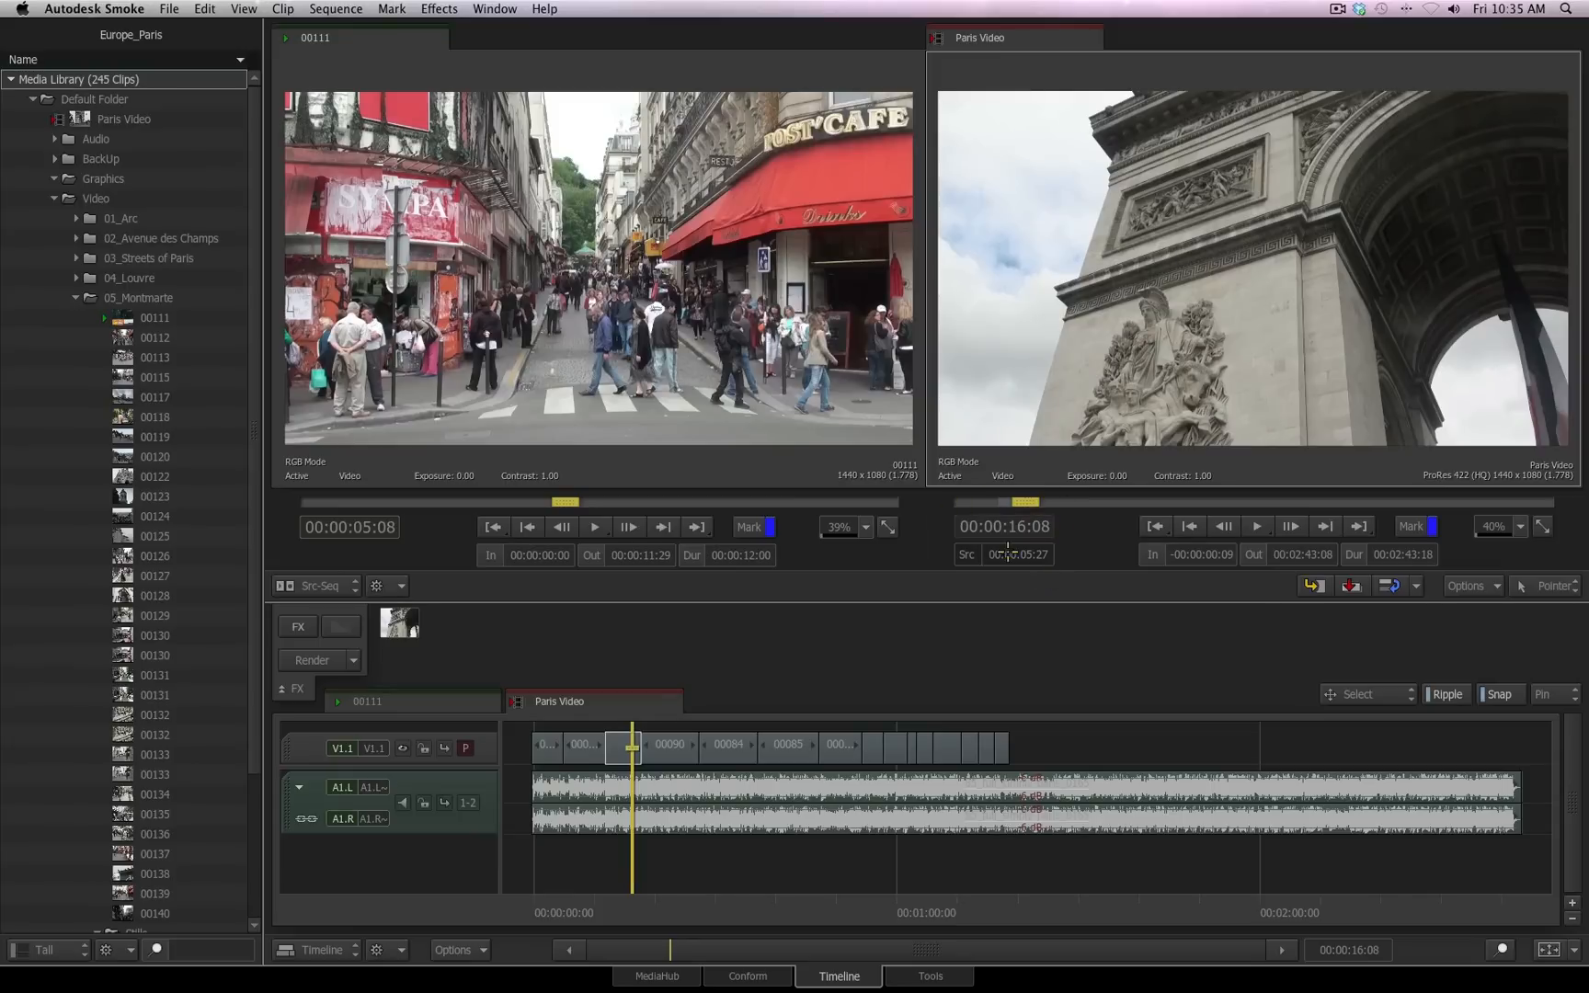
- Use the timecode calculator of the sequence viewer to add 22 frames to the playhead position
left_click(1034, 526)
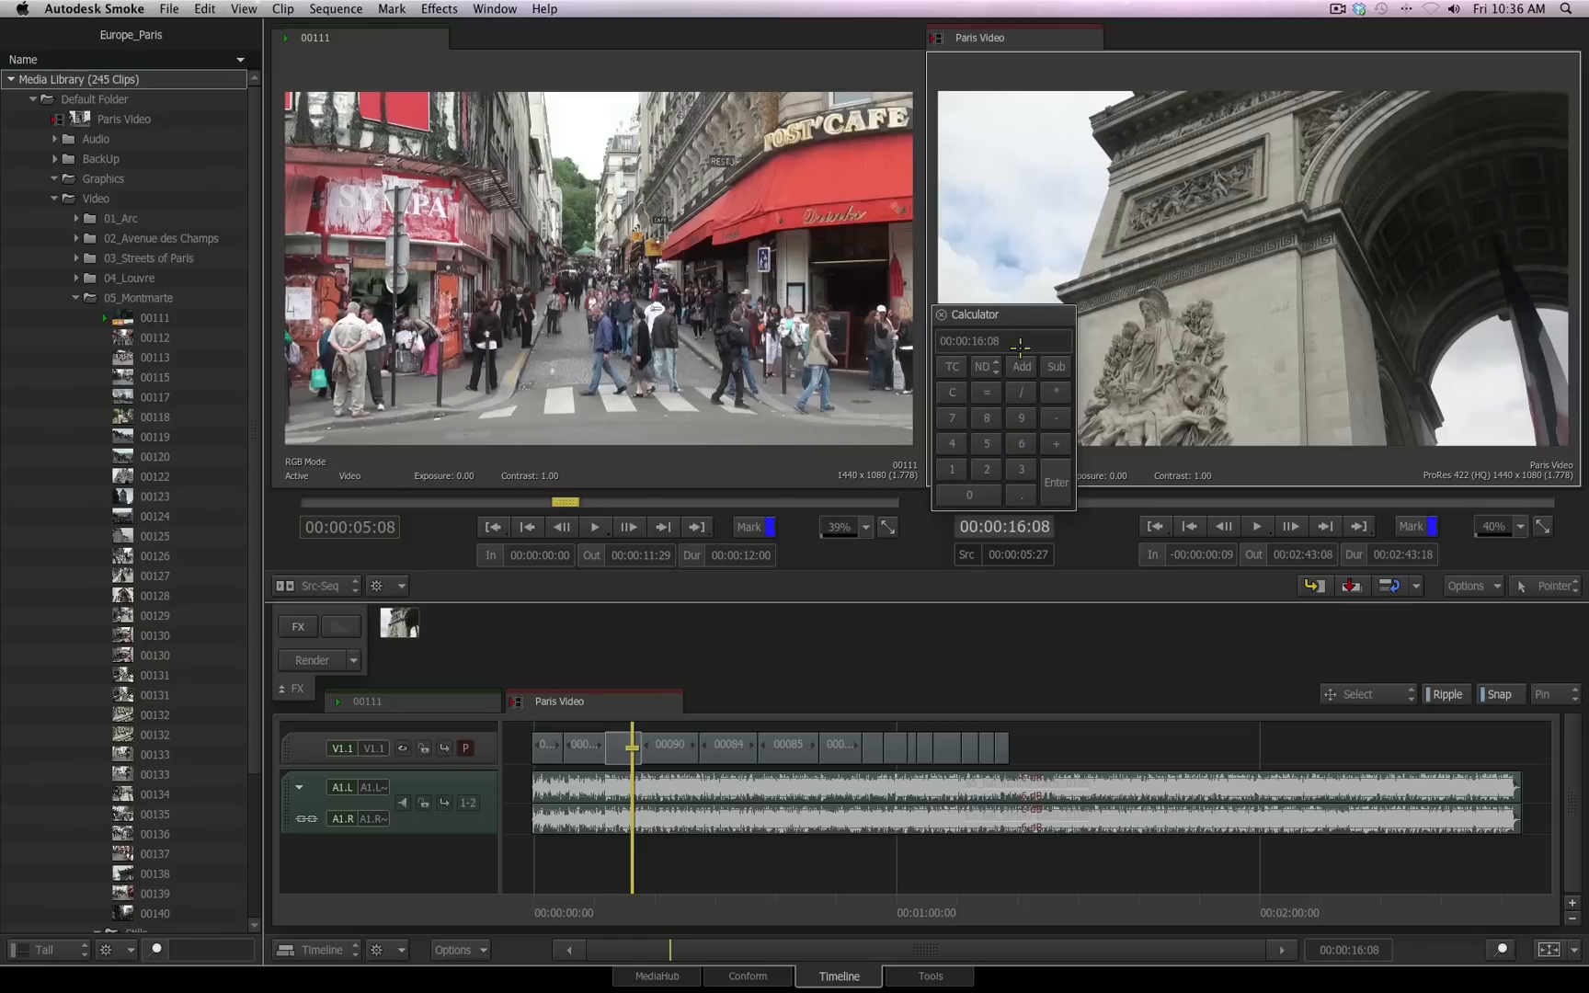
left_click(953, 365)
left_click(951, 366)
double_click(987, 468)
left_click(1022, 367)
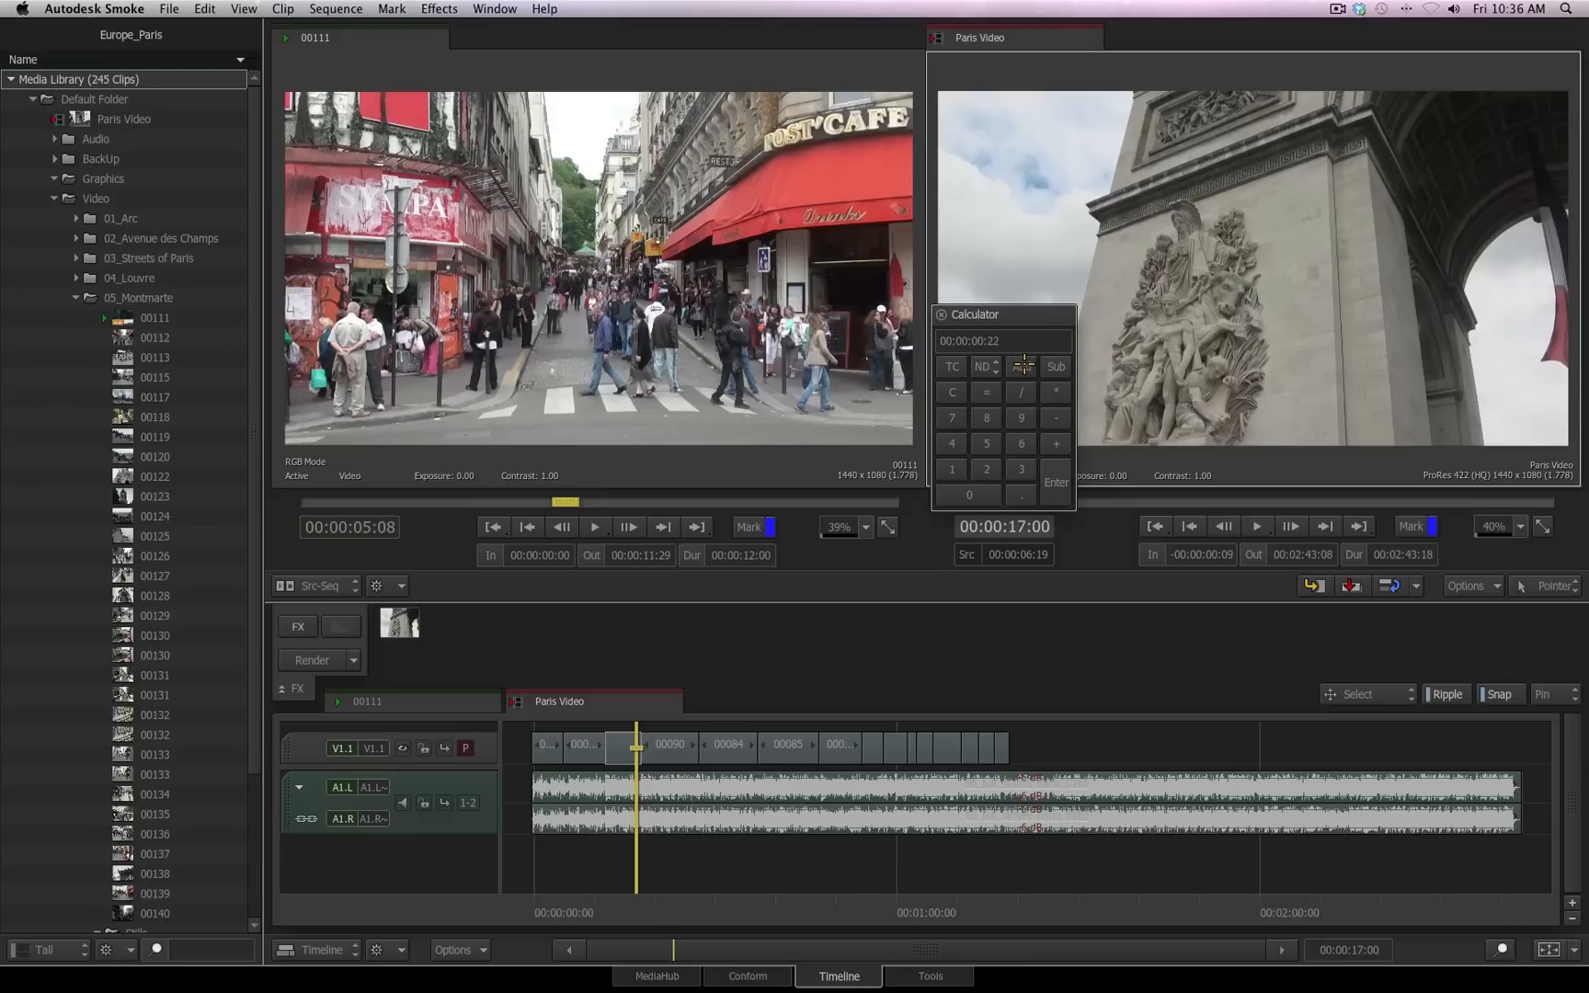
- Subtract 22 frames from the playhead position repeatedly with the calculator, back to 00:00:14:02
left_click(1053, 366)
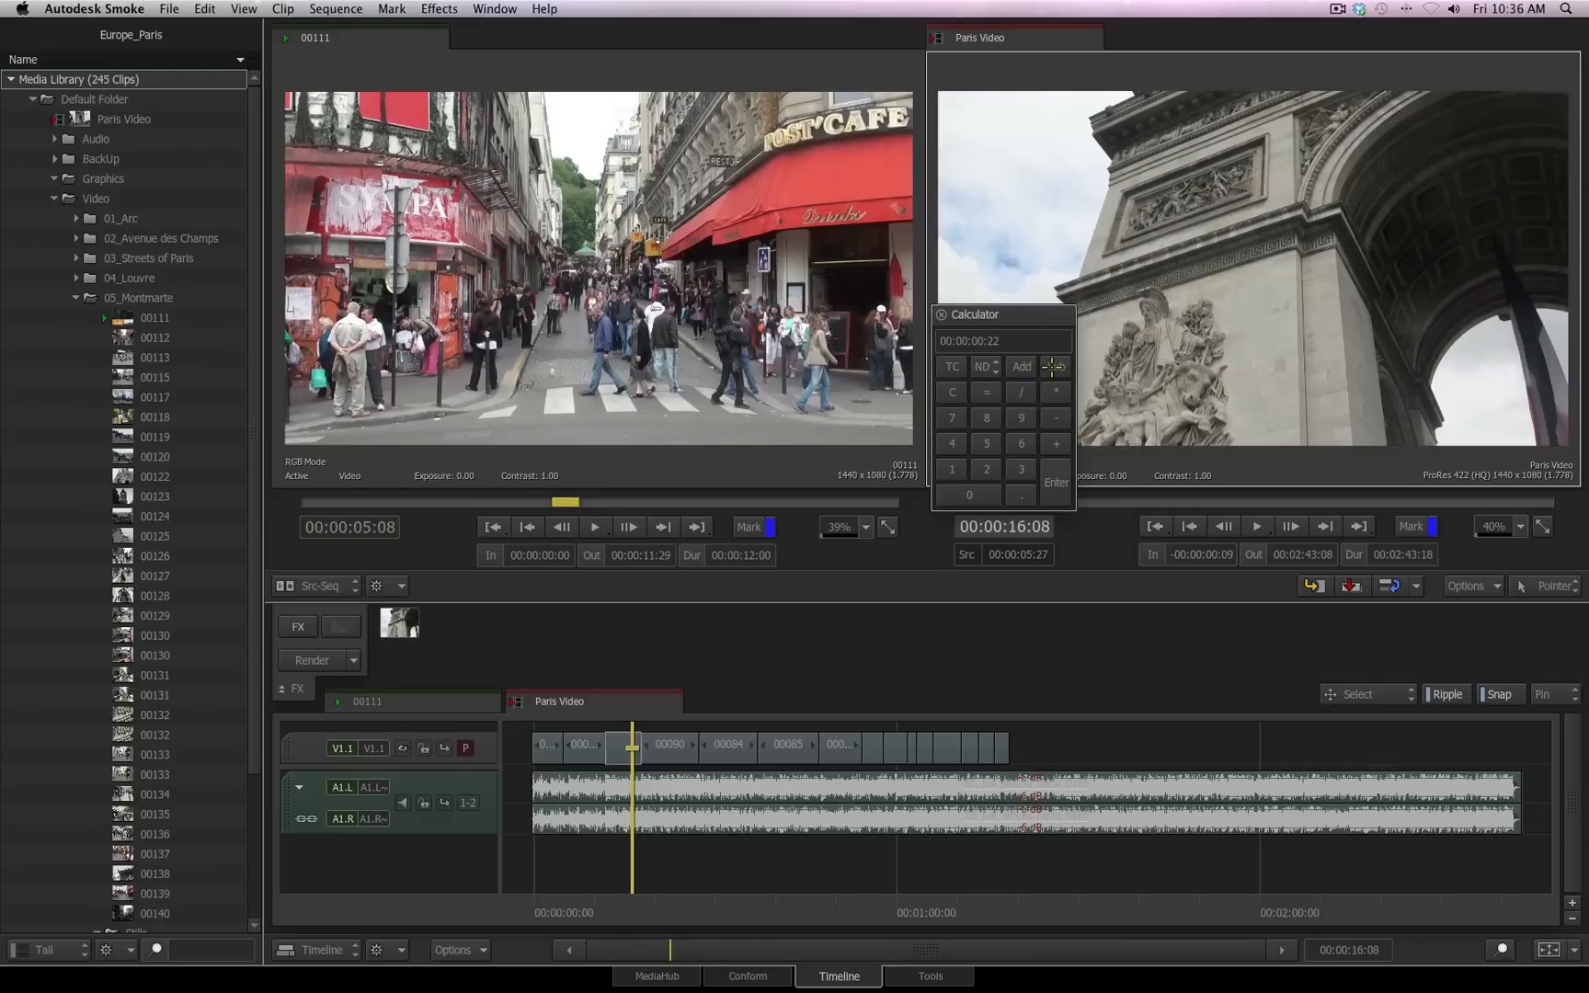
left_click(1054, 366)
left_click(1054, 366)
left_click(1053, 366)
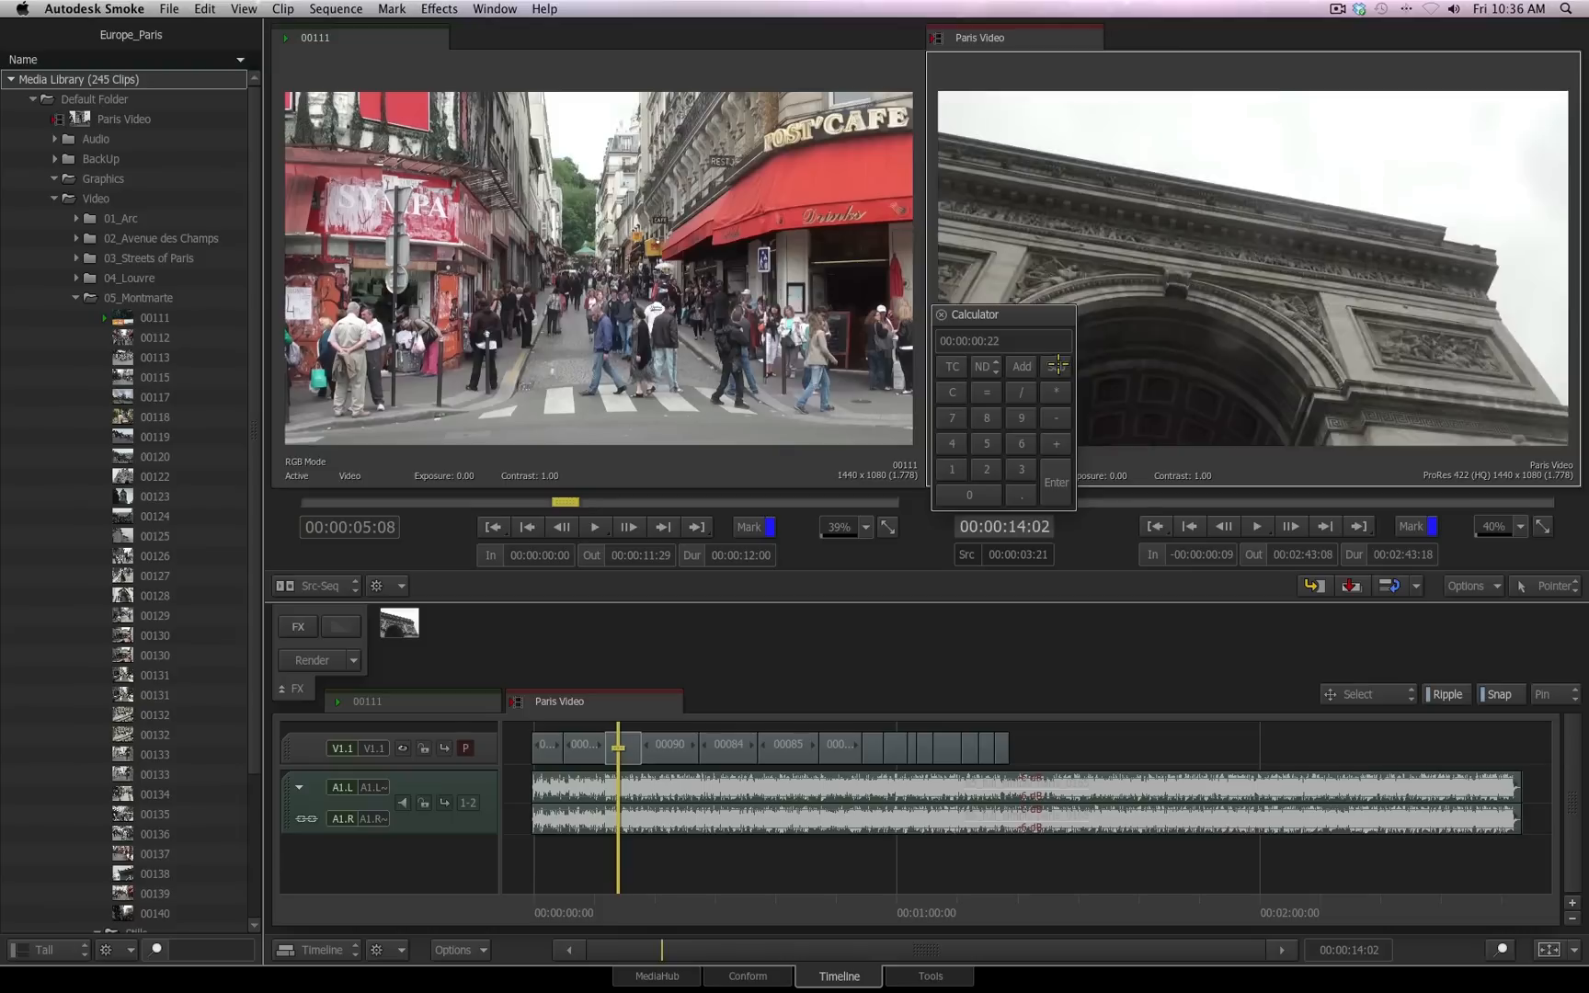
left_click(1058, 365)
left_click(1029, 366)
- Enter a new position in the timecode calculator to send the sequence playhead to 00:00:18:00
left_click(953, 467)
left_click(1011, 497)
left_click(1053, 475)
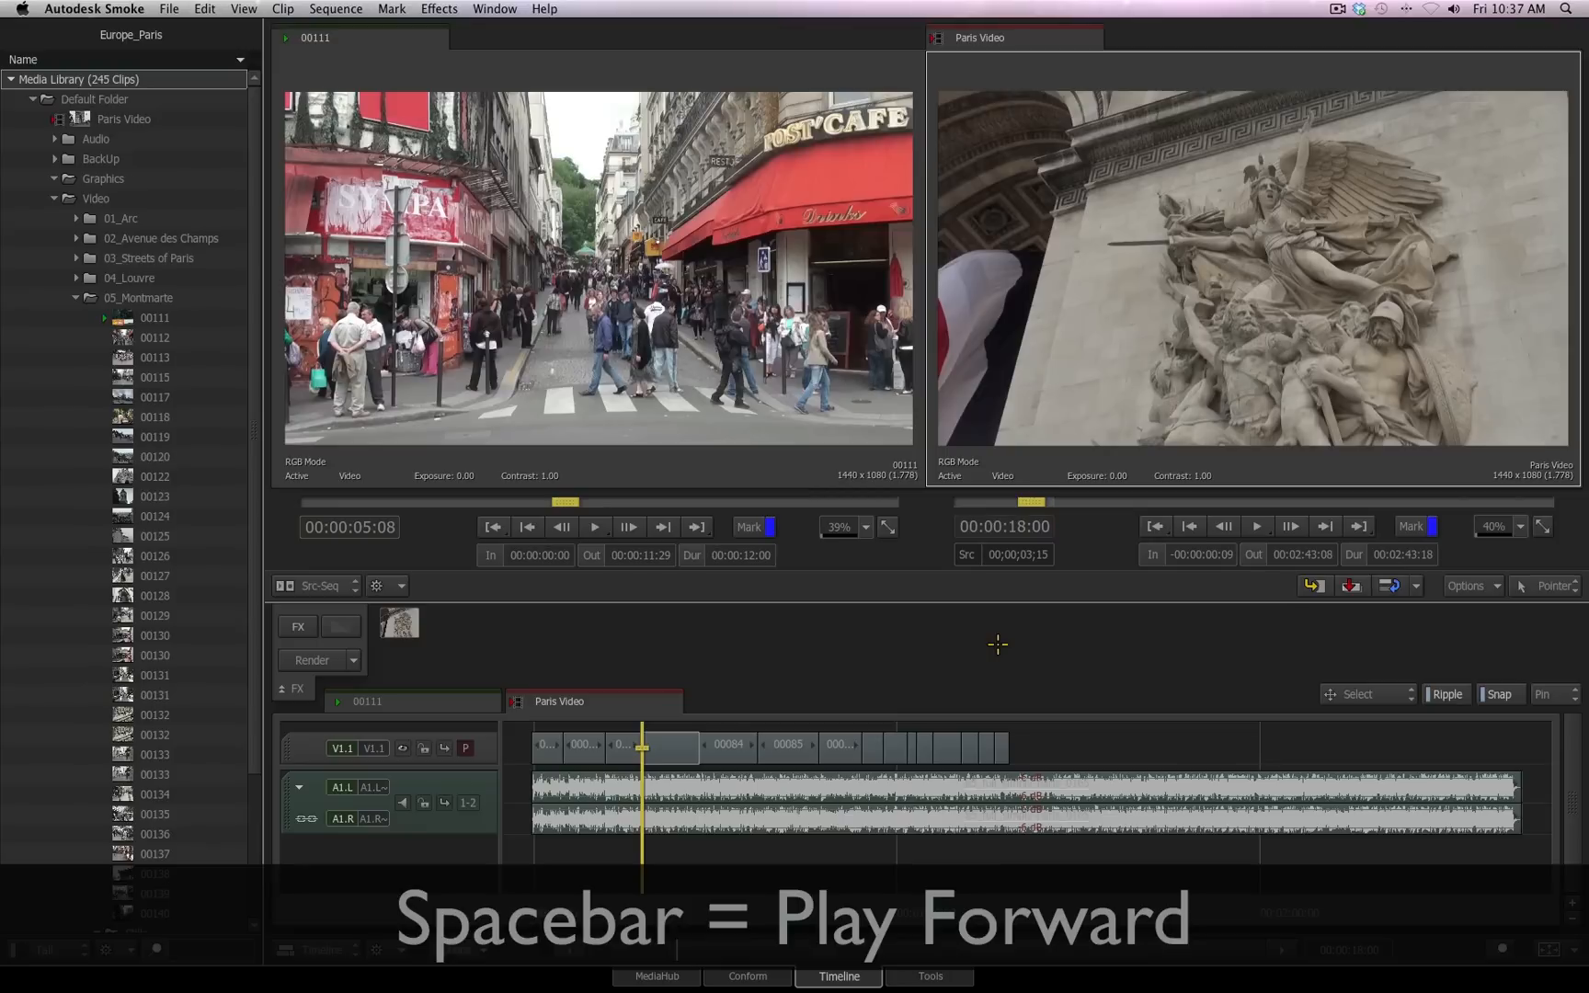
- Play the Paris Video sequence forward and stop, then play it backwards and stop at 00:00:18:17
key("space")
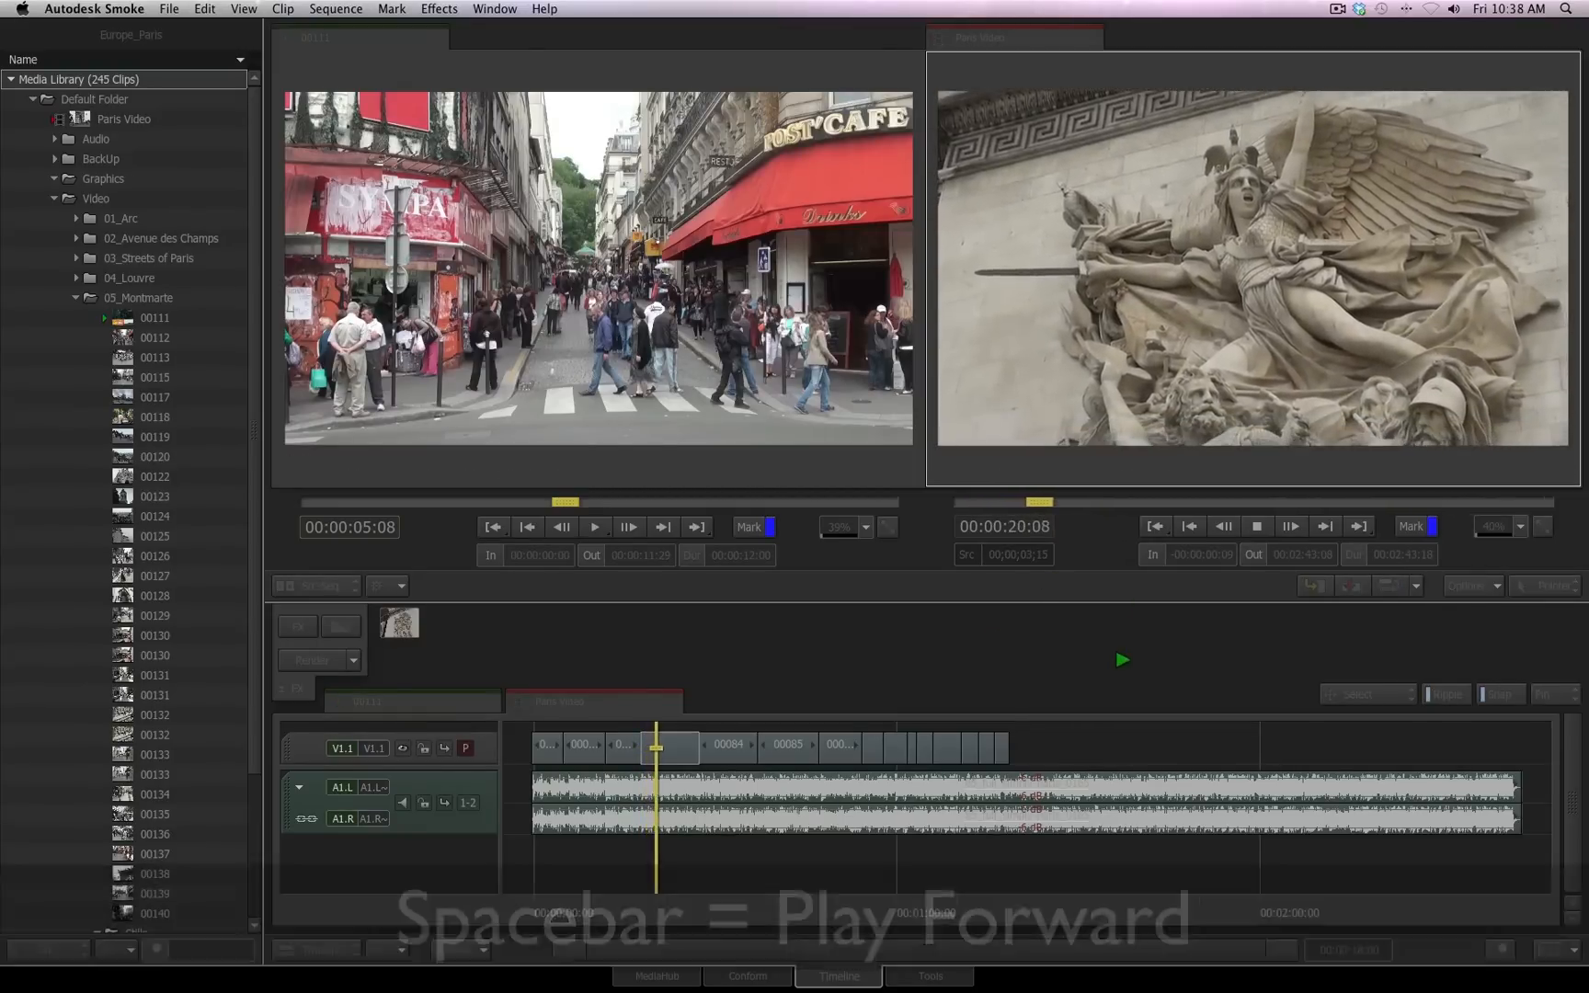
key("space")
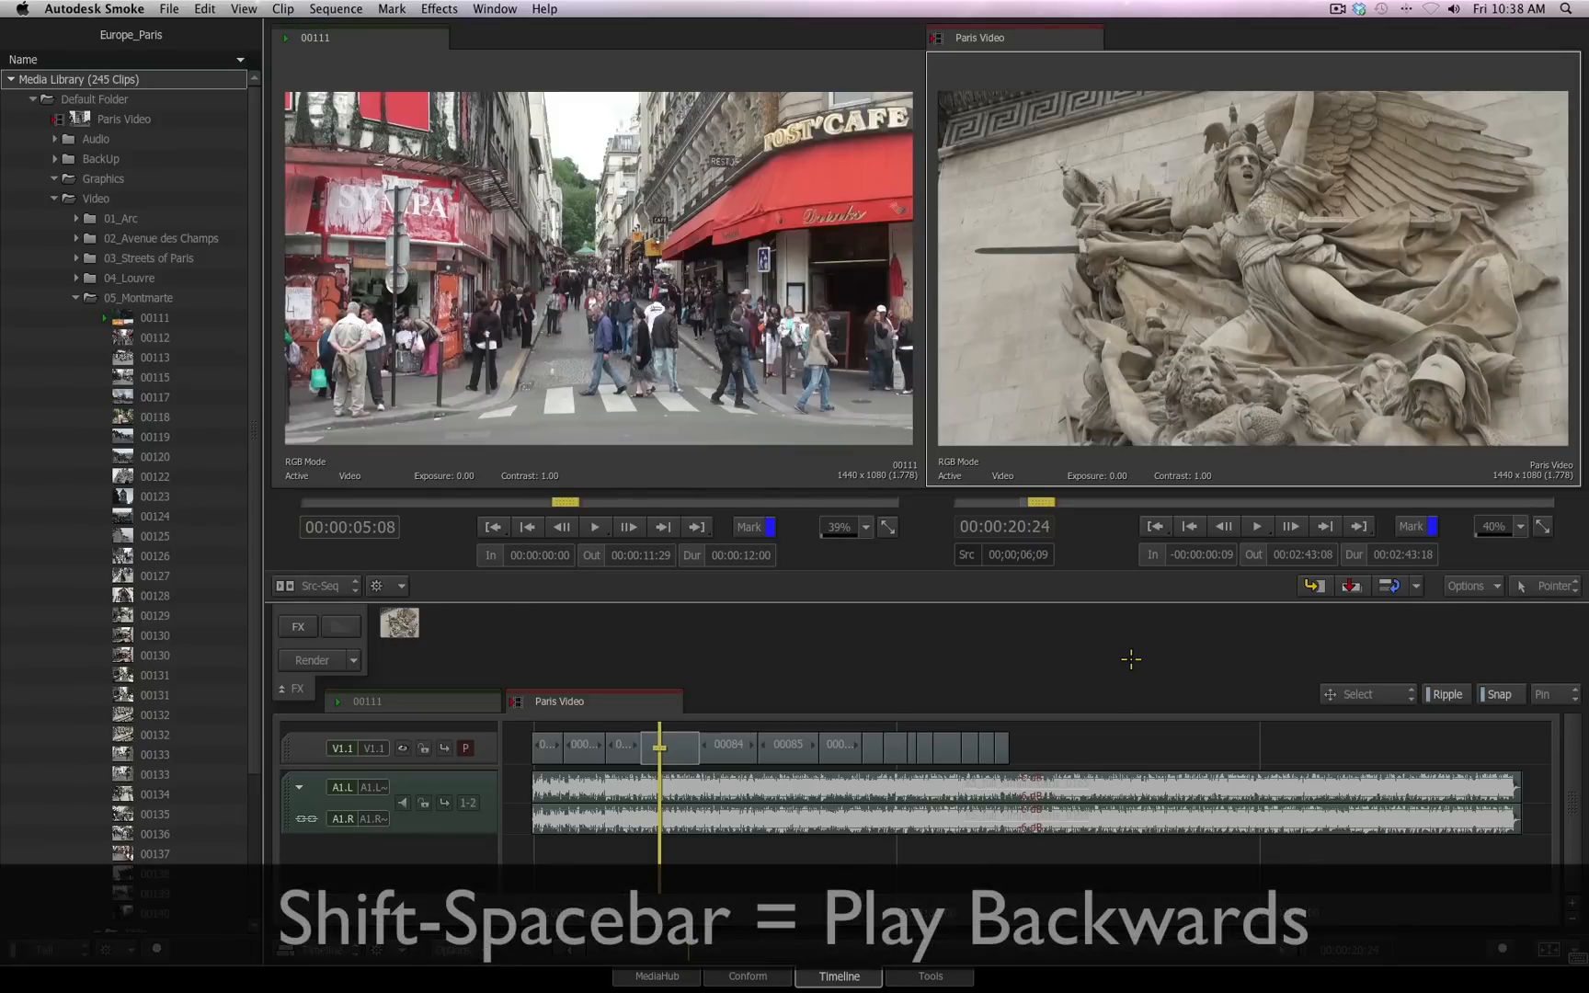
key("shift+space")
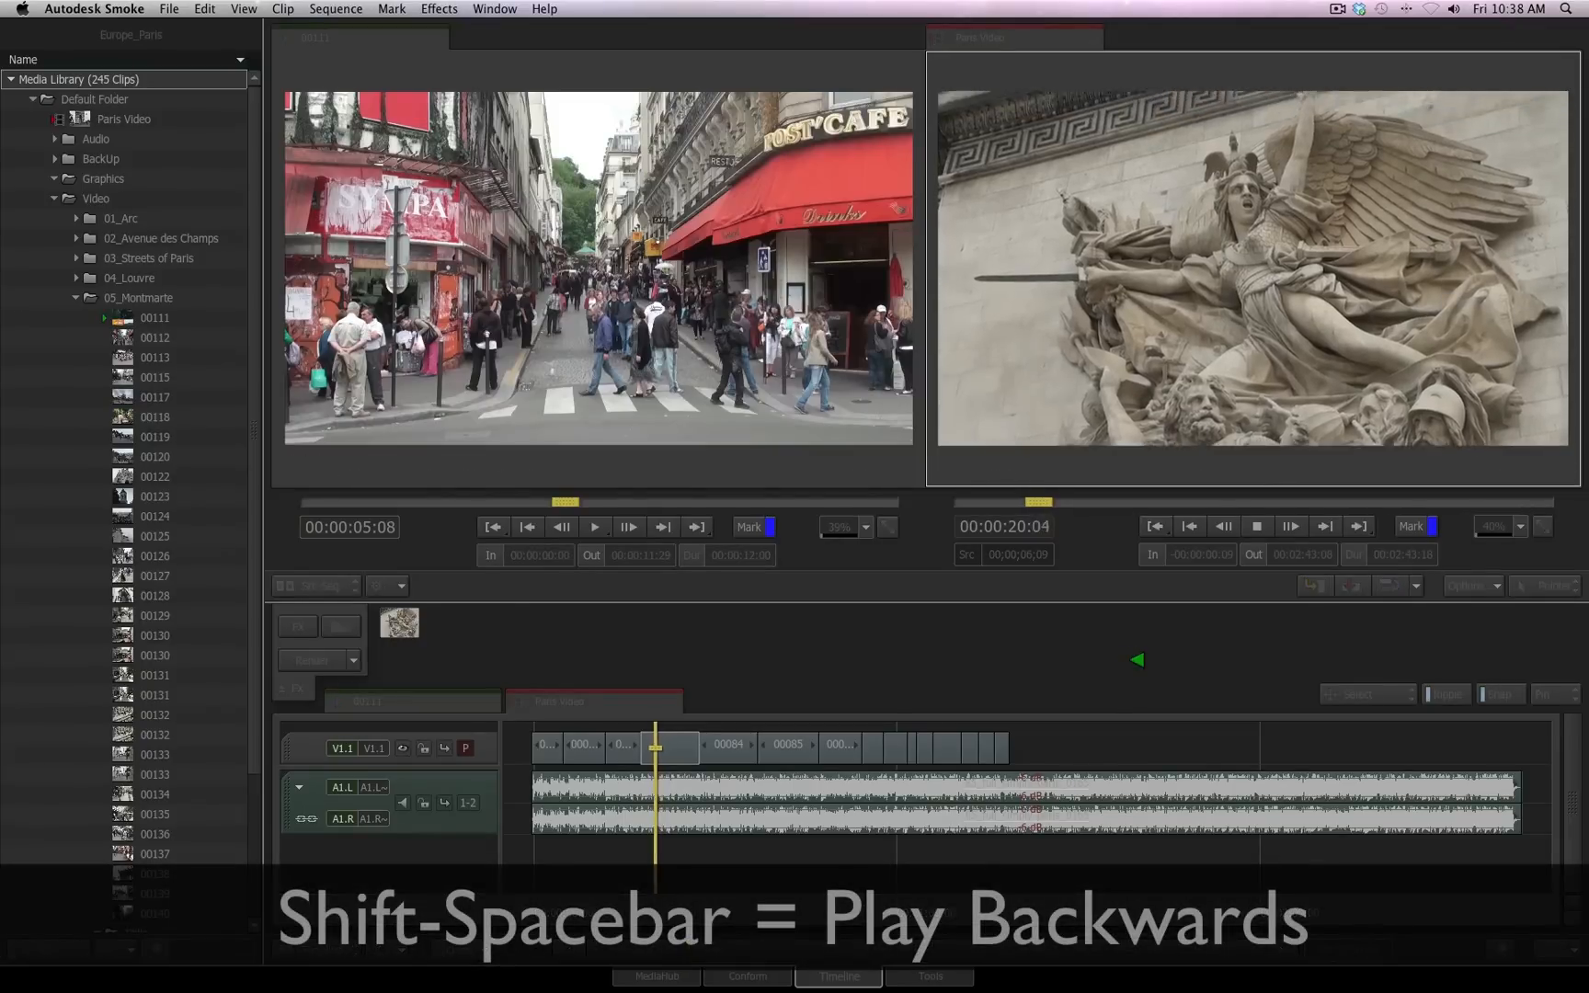
key("space")
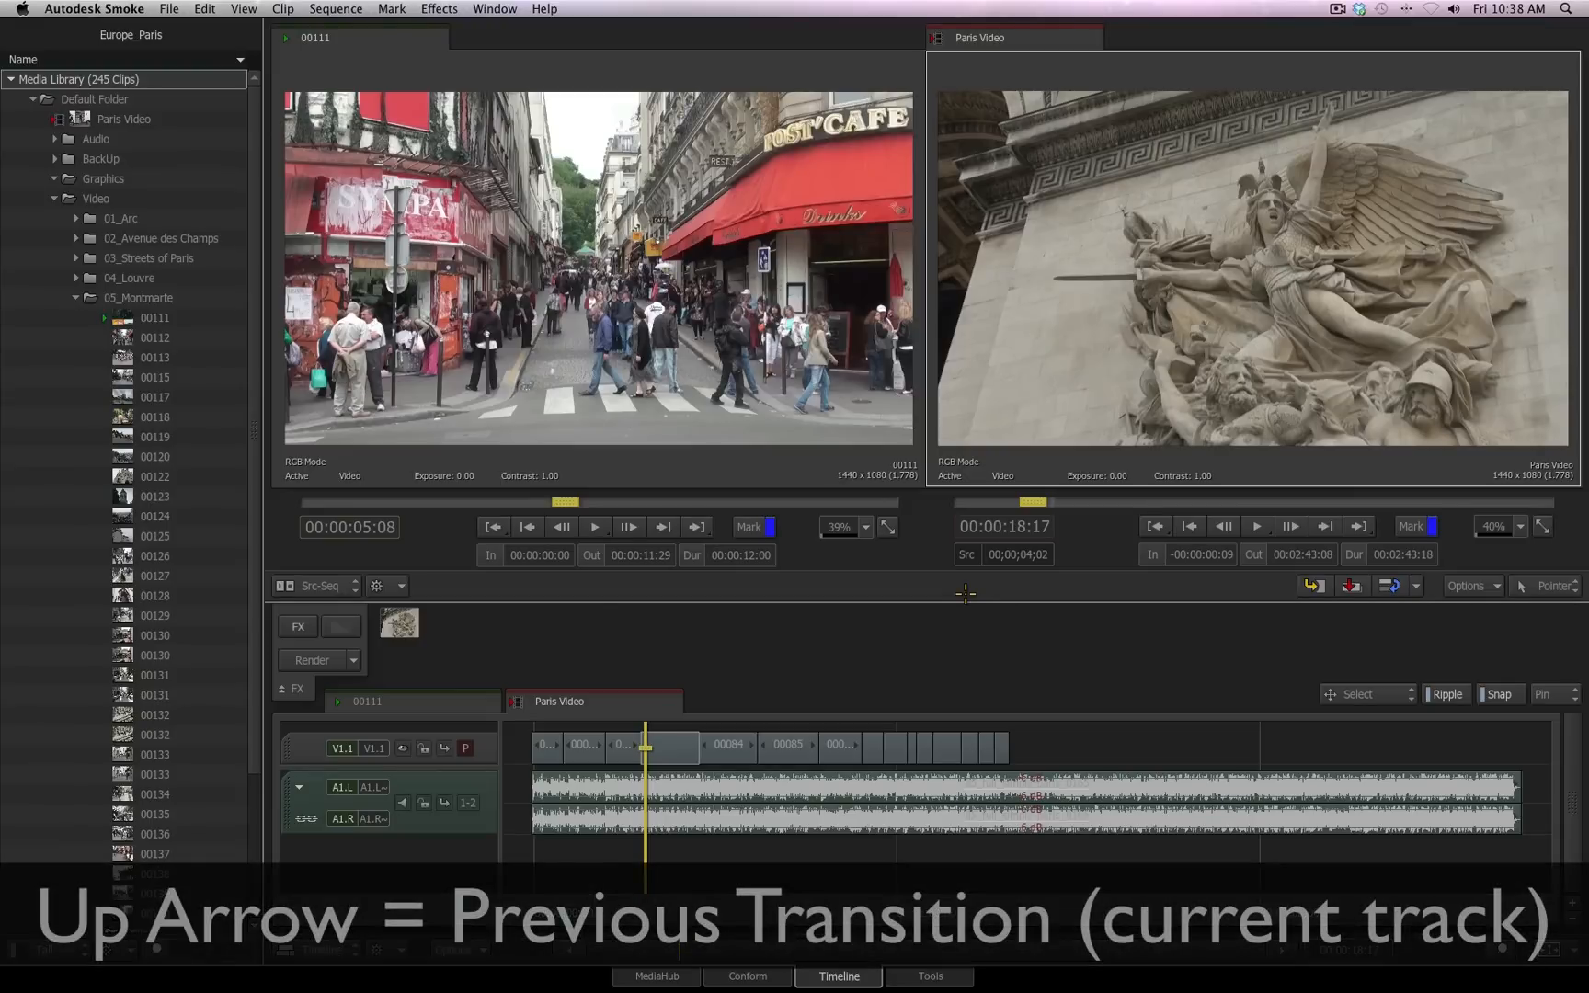
- Jump the playhead to the previous transition on the current track, then forward through the following transitions
key("Up")
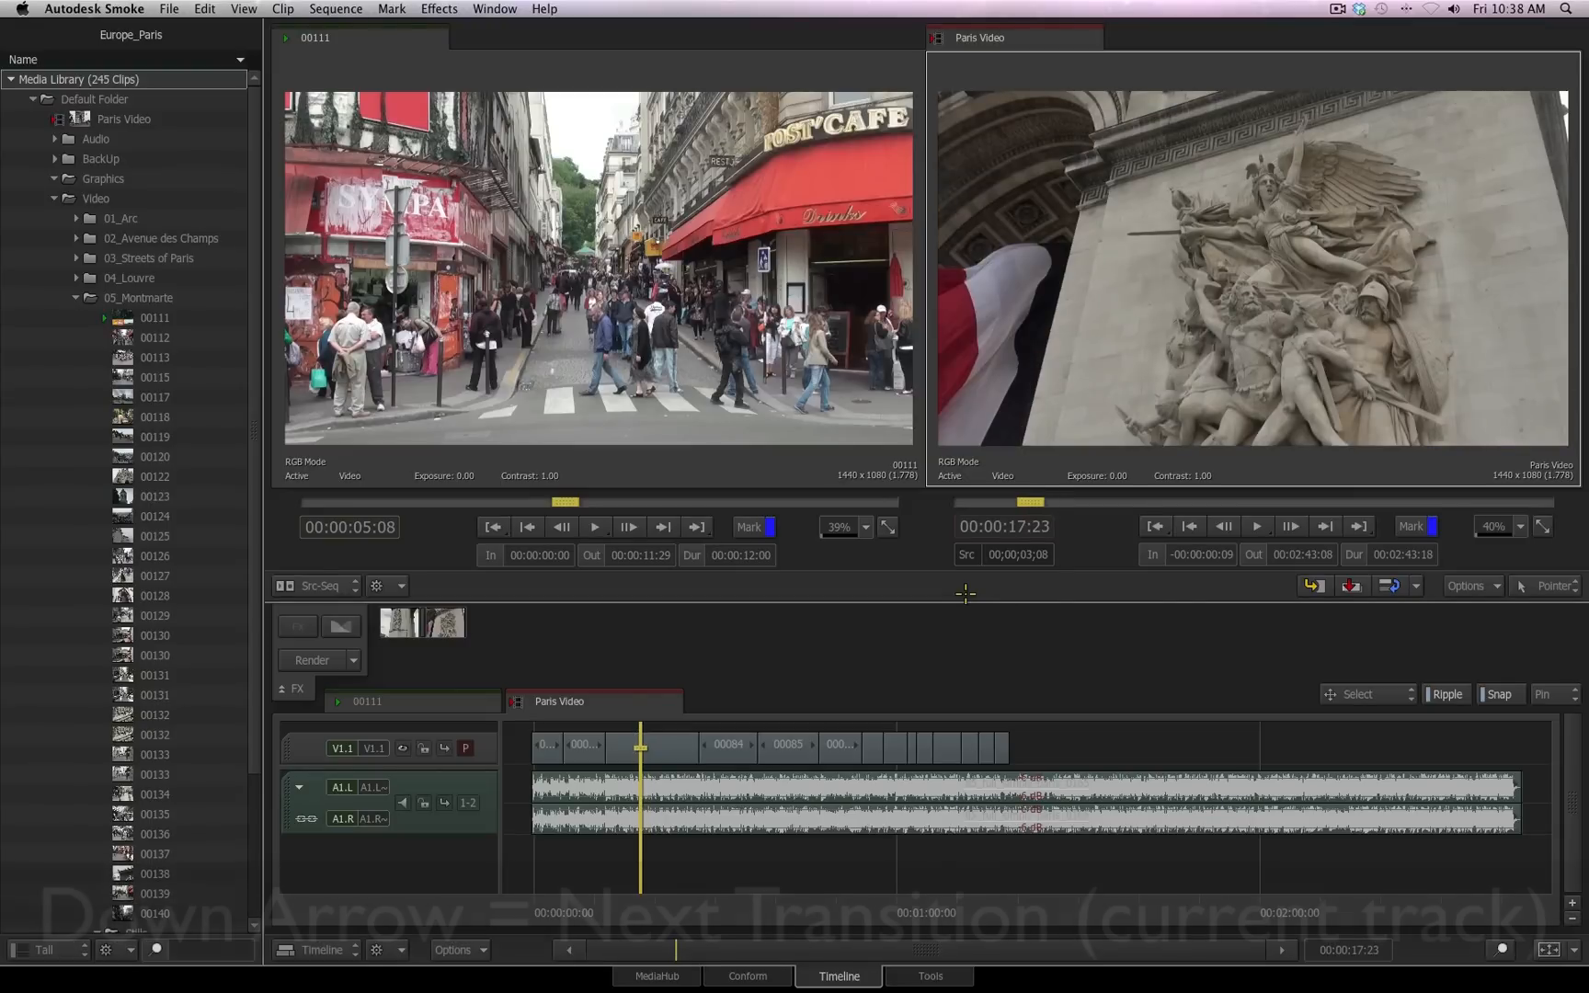
key("Down")
key("Down")
key("Down")
key("Down")
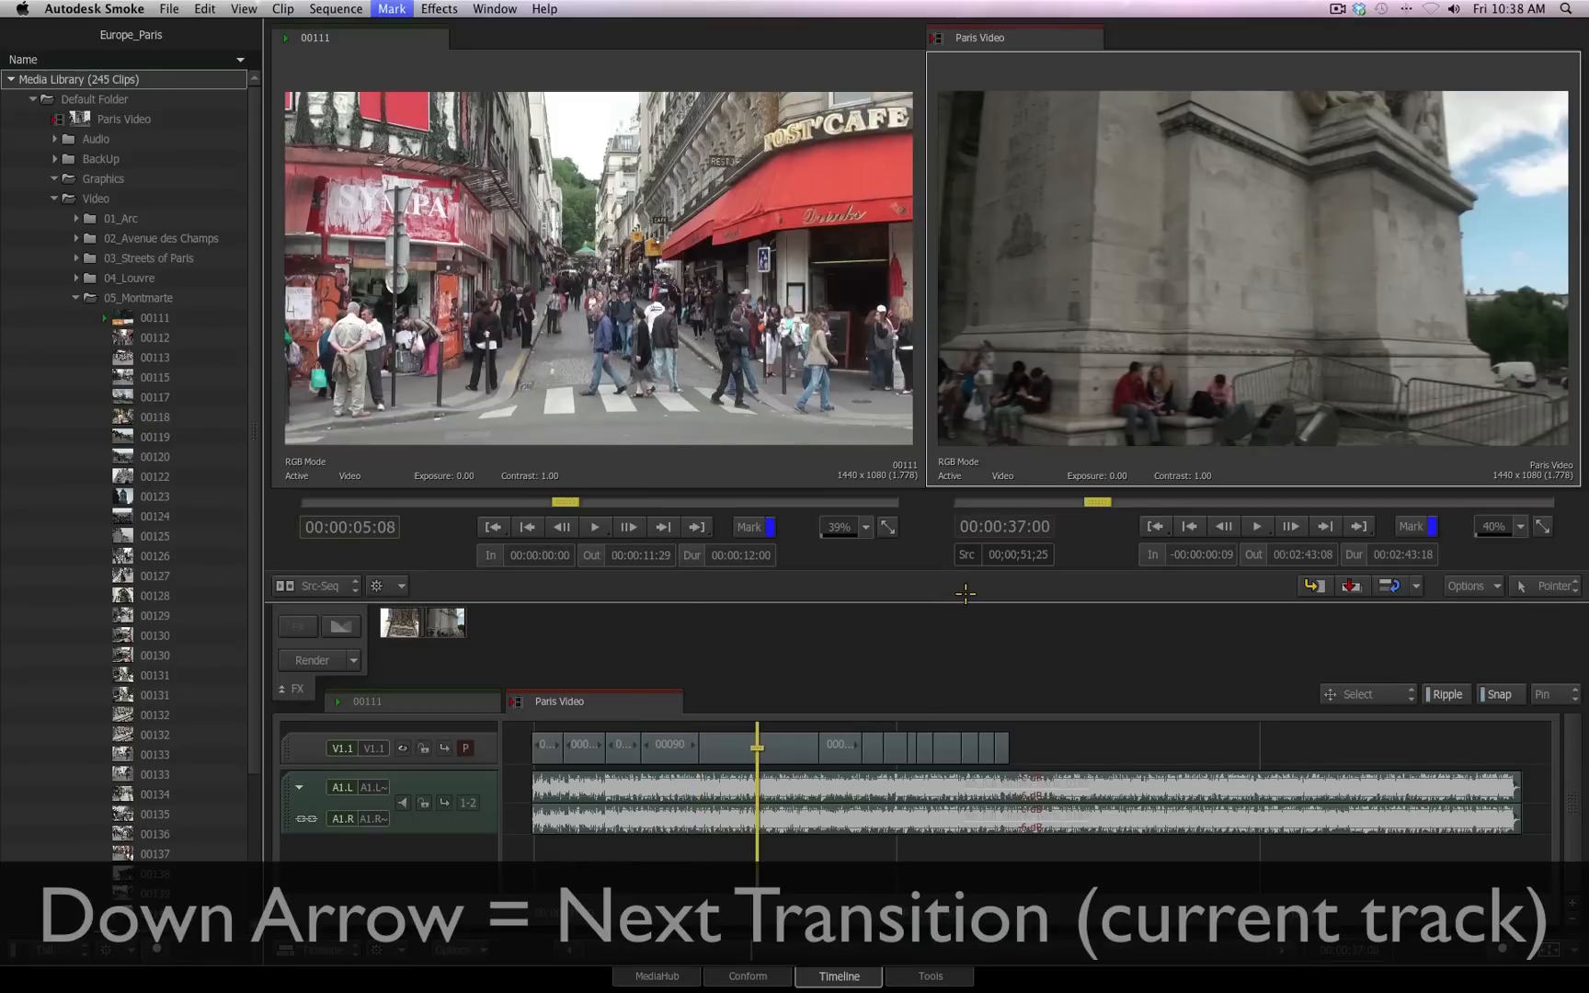
- Jump back through the transitions to the cut at 00:00:27:08 and view the options for going to previous positions
key("Up")
key("Up")
key("Up")
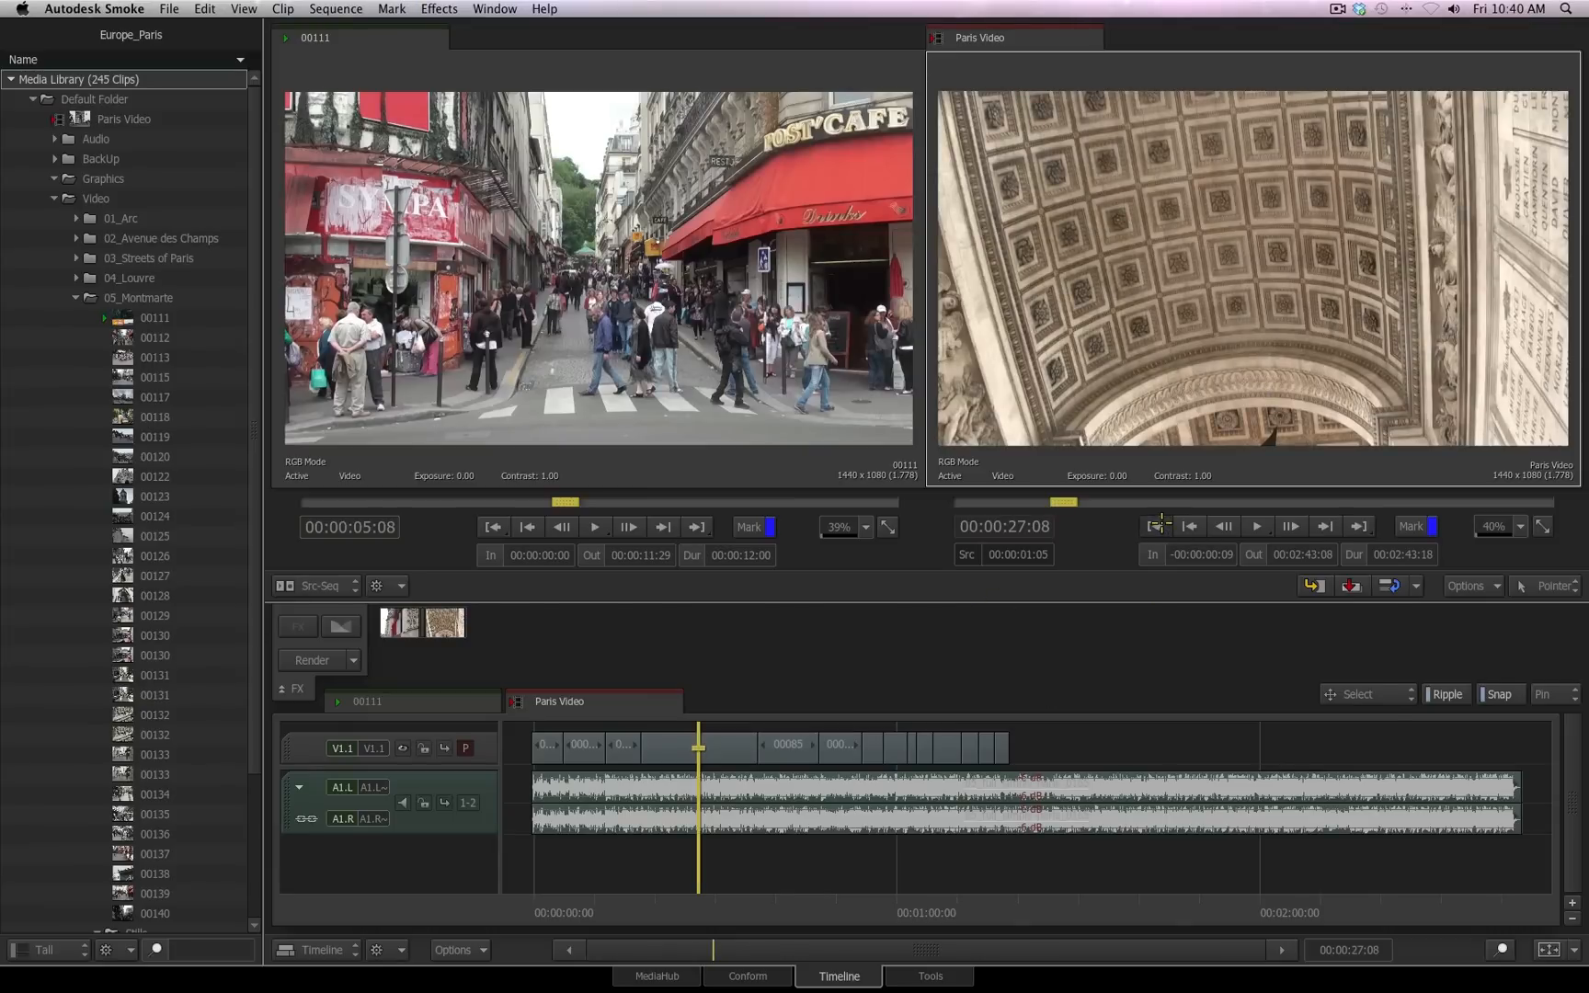
left_click(1161, 525)
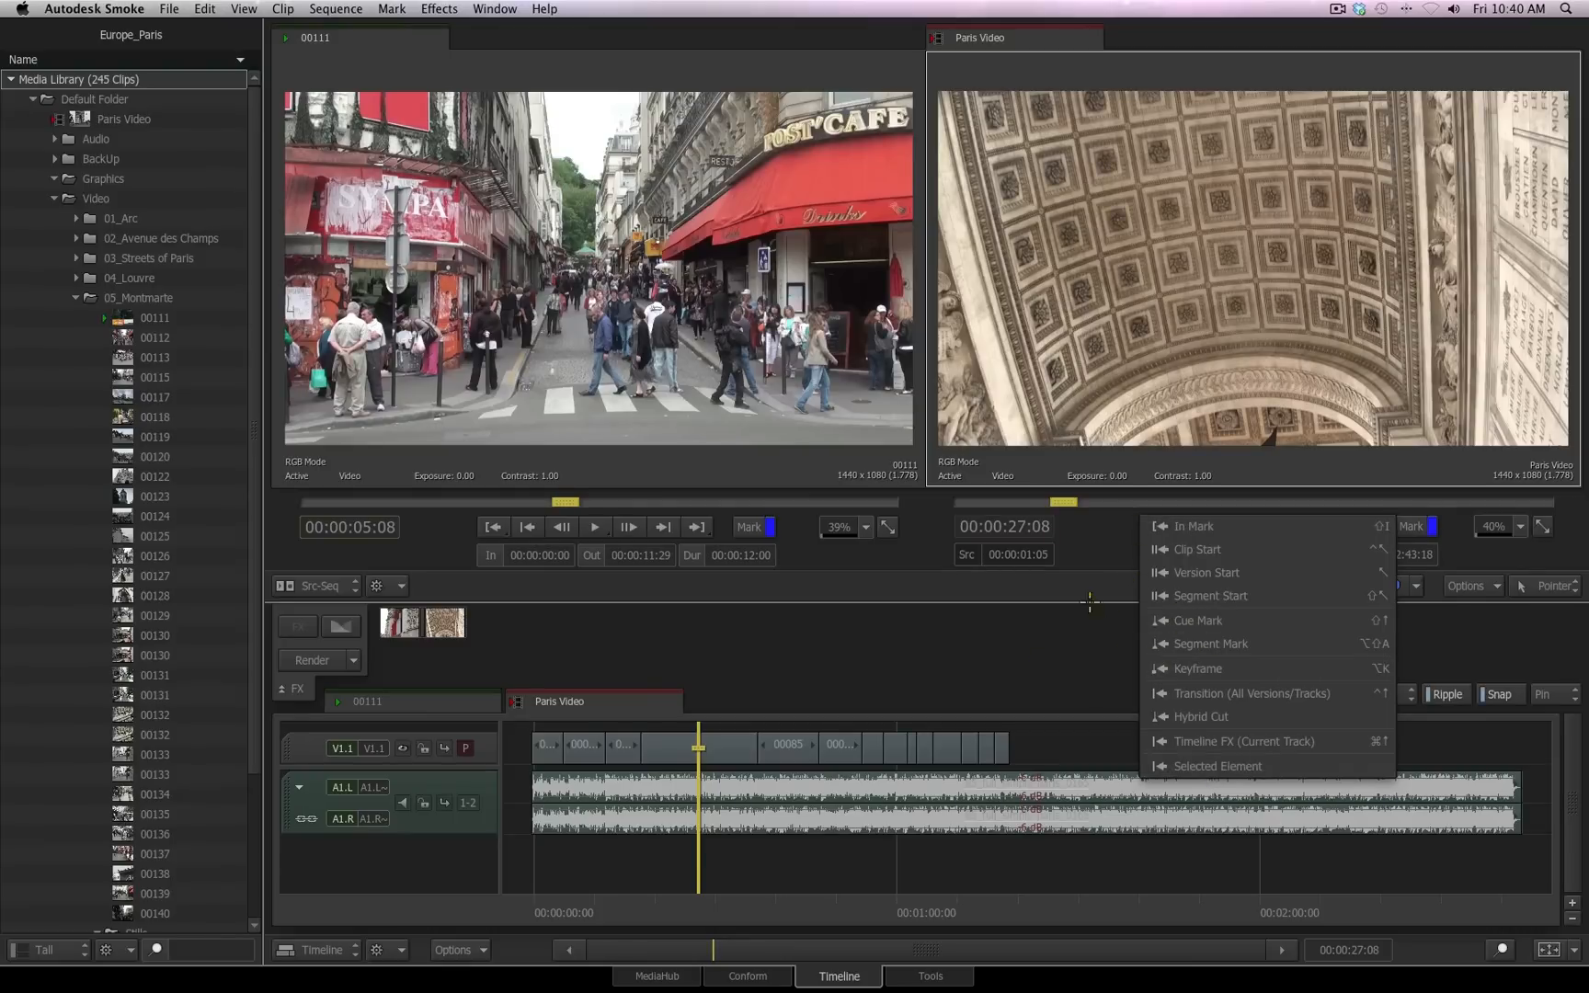
left_click(1135, 691)
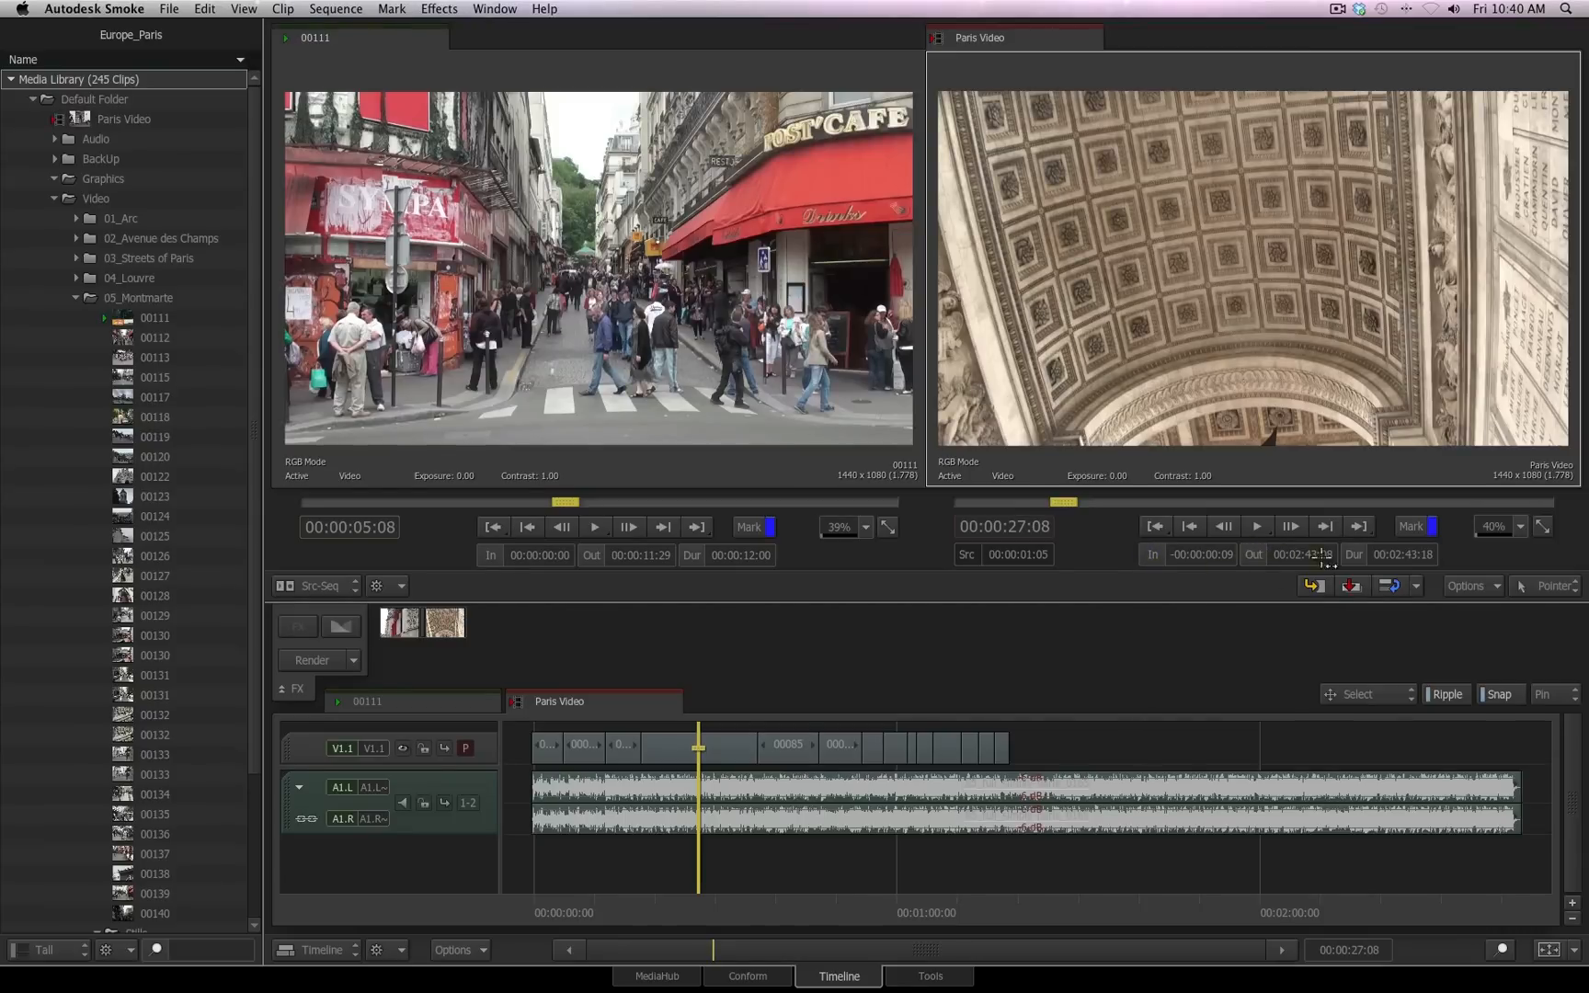
- Mark the sequence's In point at 00:00:27:08 and its Out point at 00:00:51:14
left_click(1153, 555)
left_click_drag(1071, 502, 1156, 502)
left_click(1253, 555)
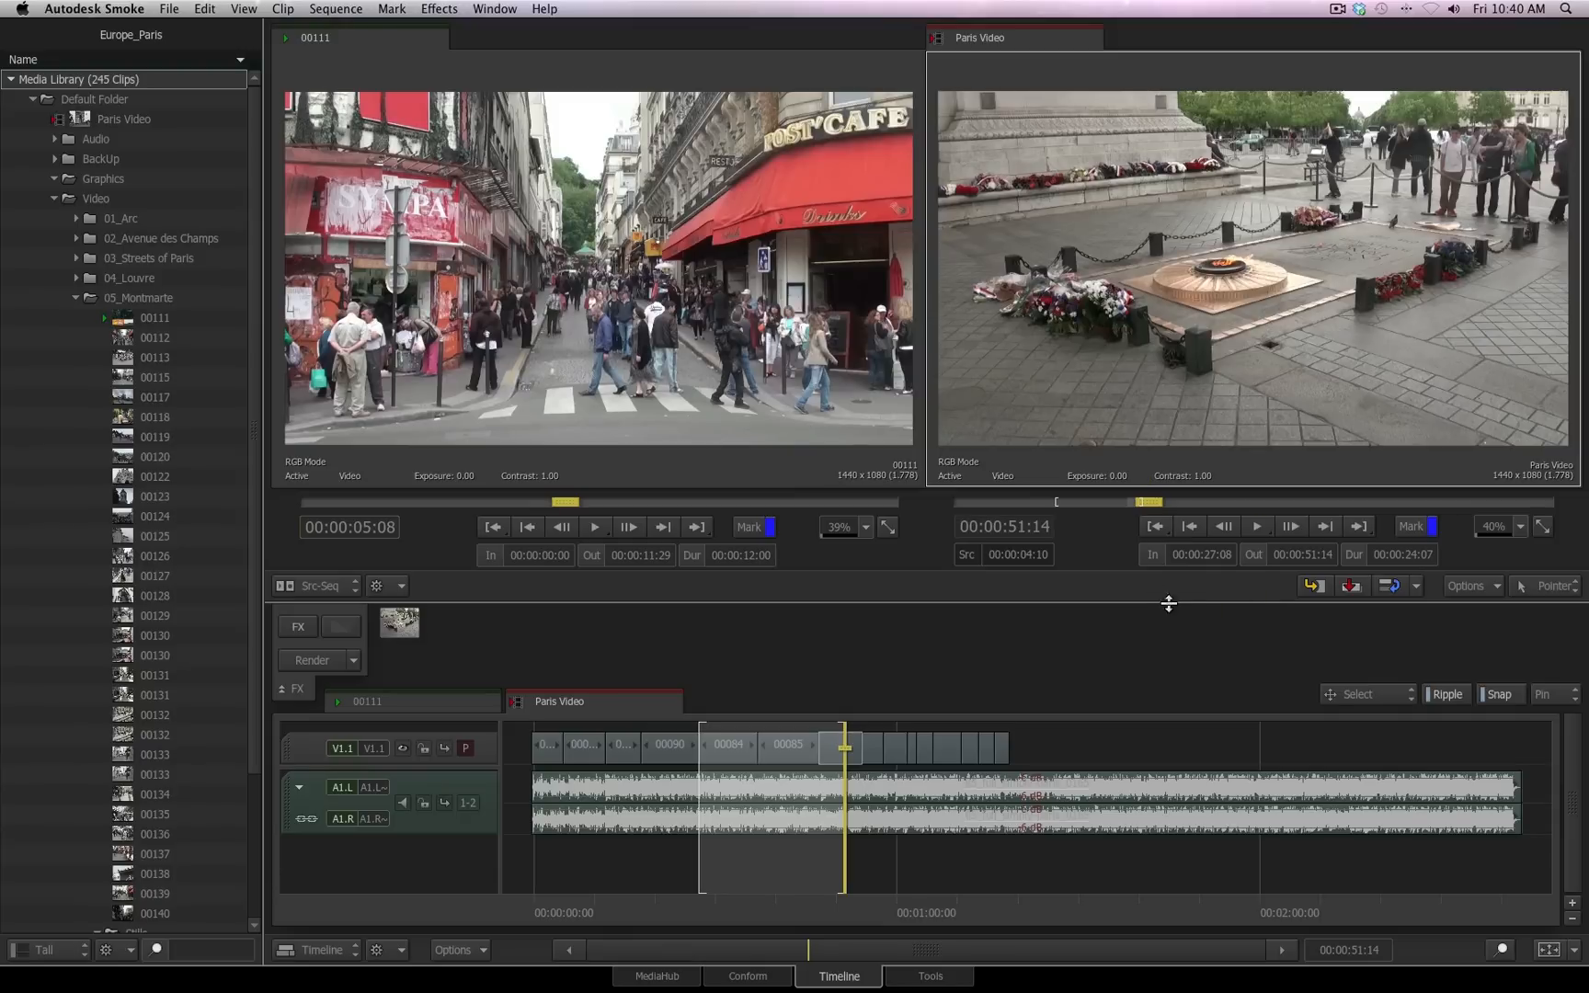
- Reset the sequence's Out mark to 00:01:12:20 and its In mark to 00:00:11:14
left_click_drag(1160, 496, 1222, 501)
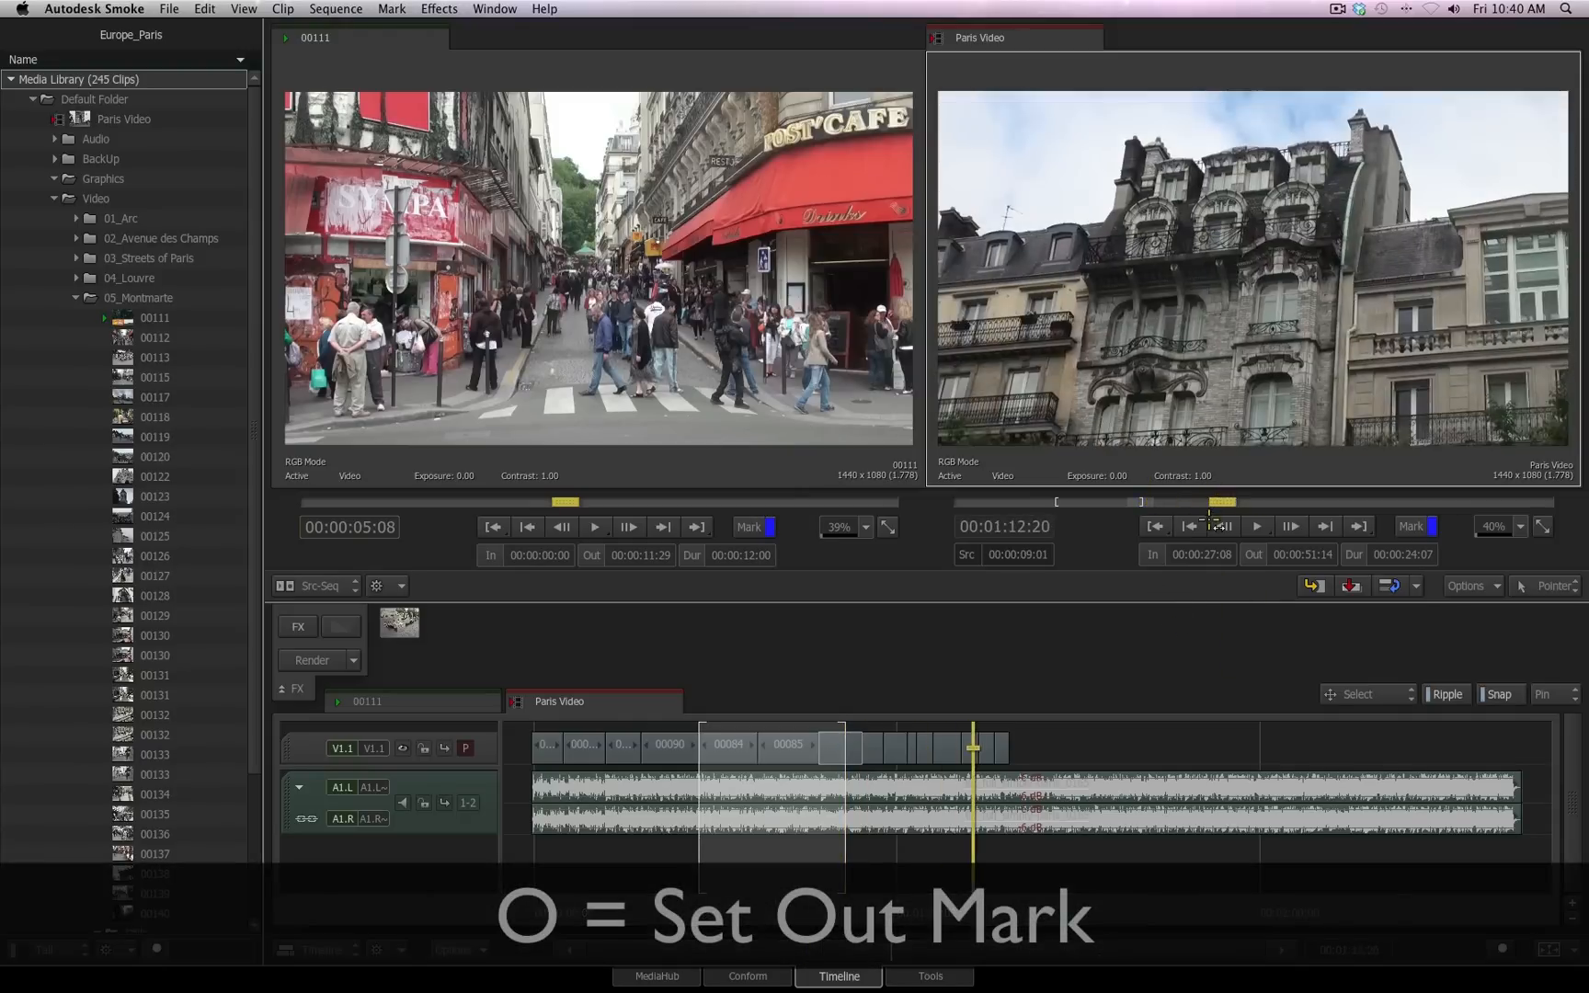
key("o")
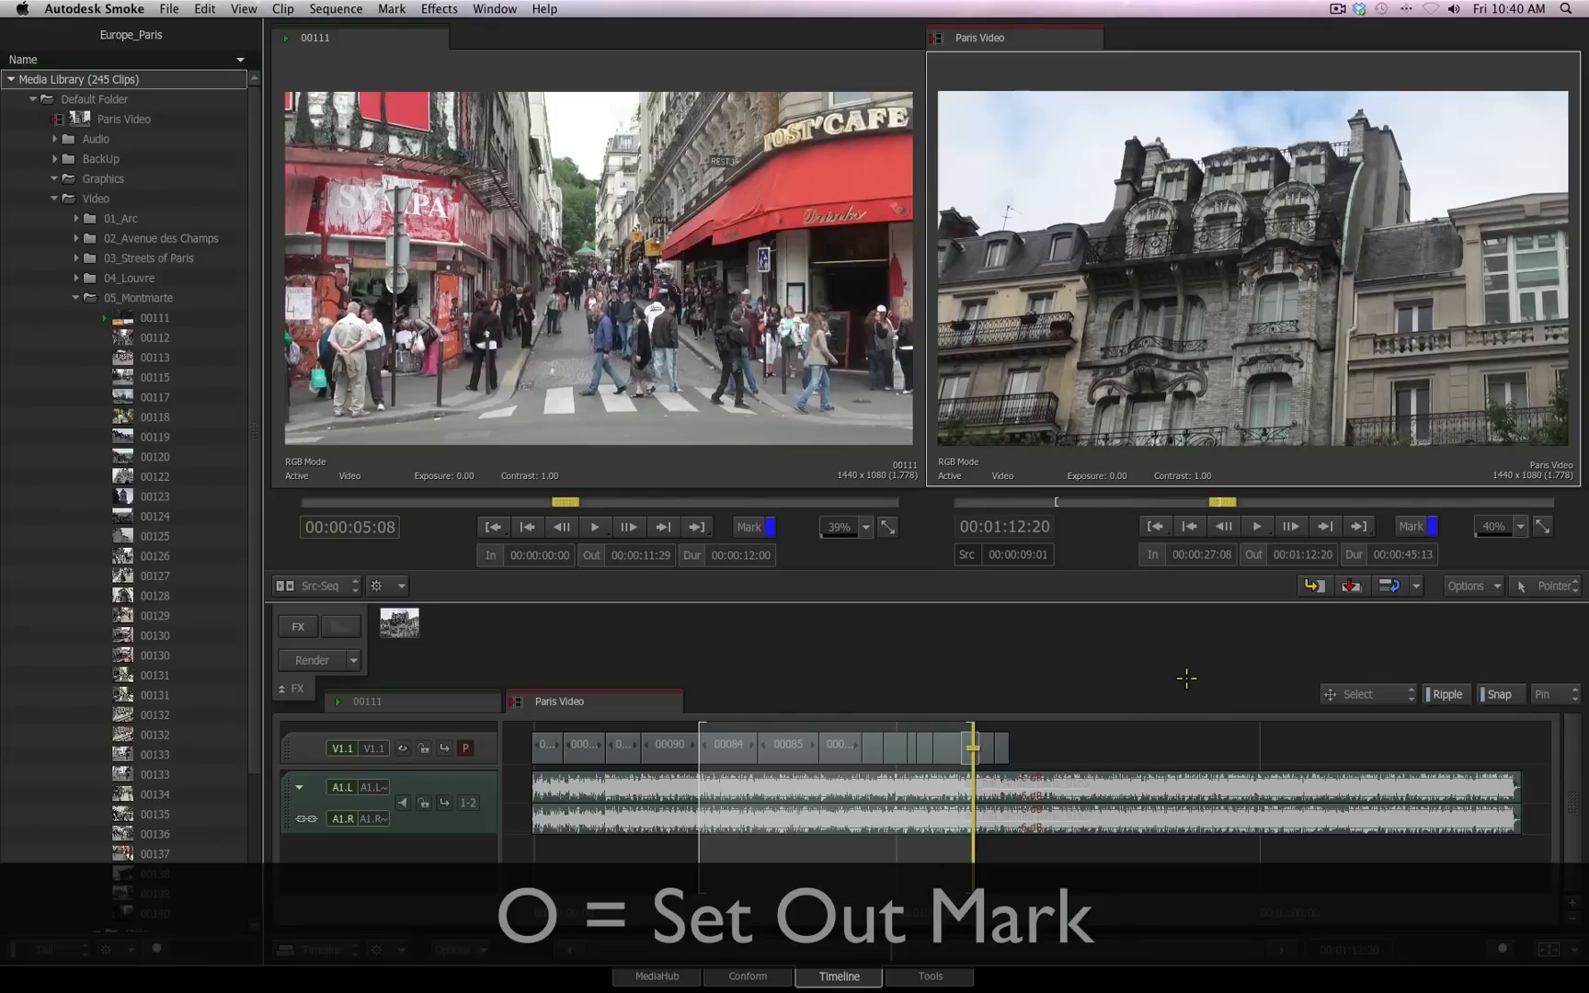
left_click_drag(1222, 503, 1008, 503)
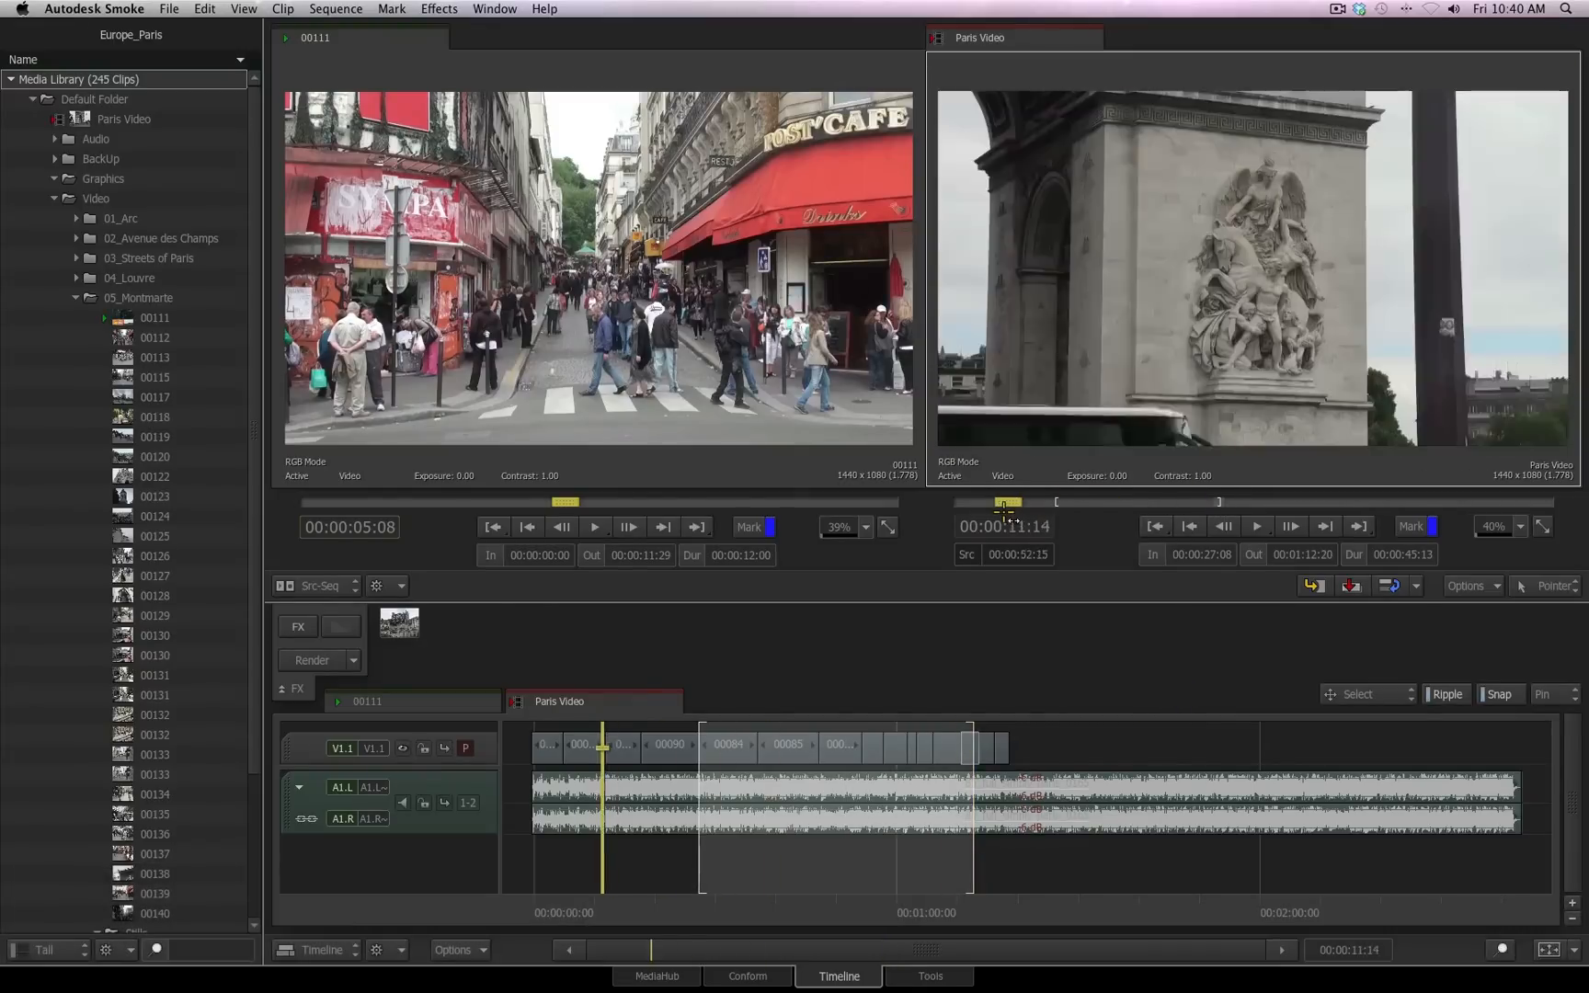
key("i")
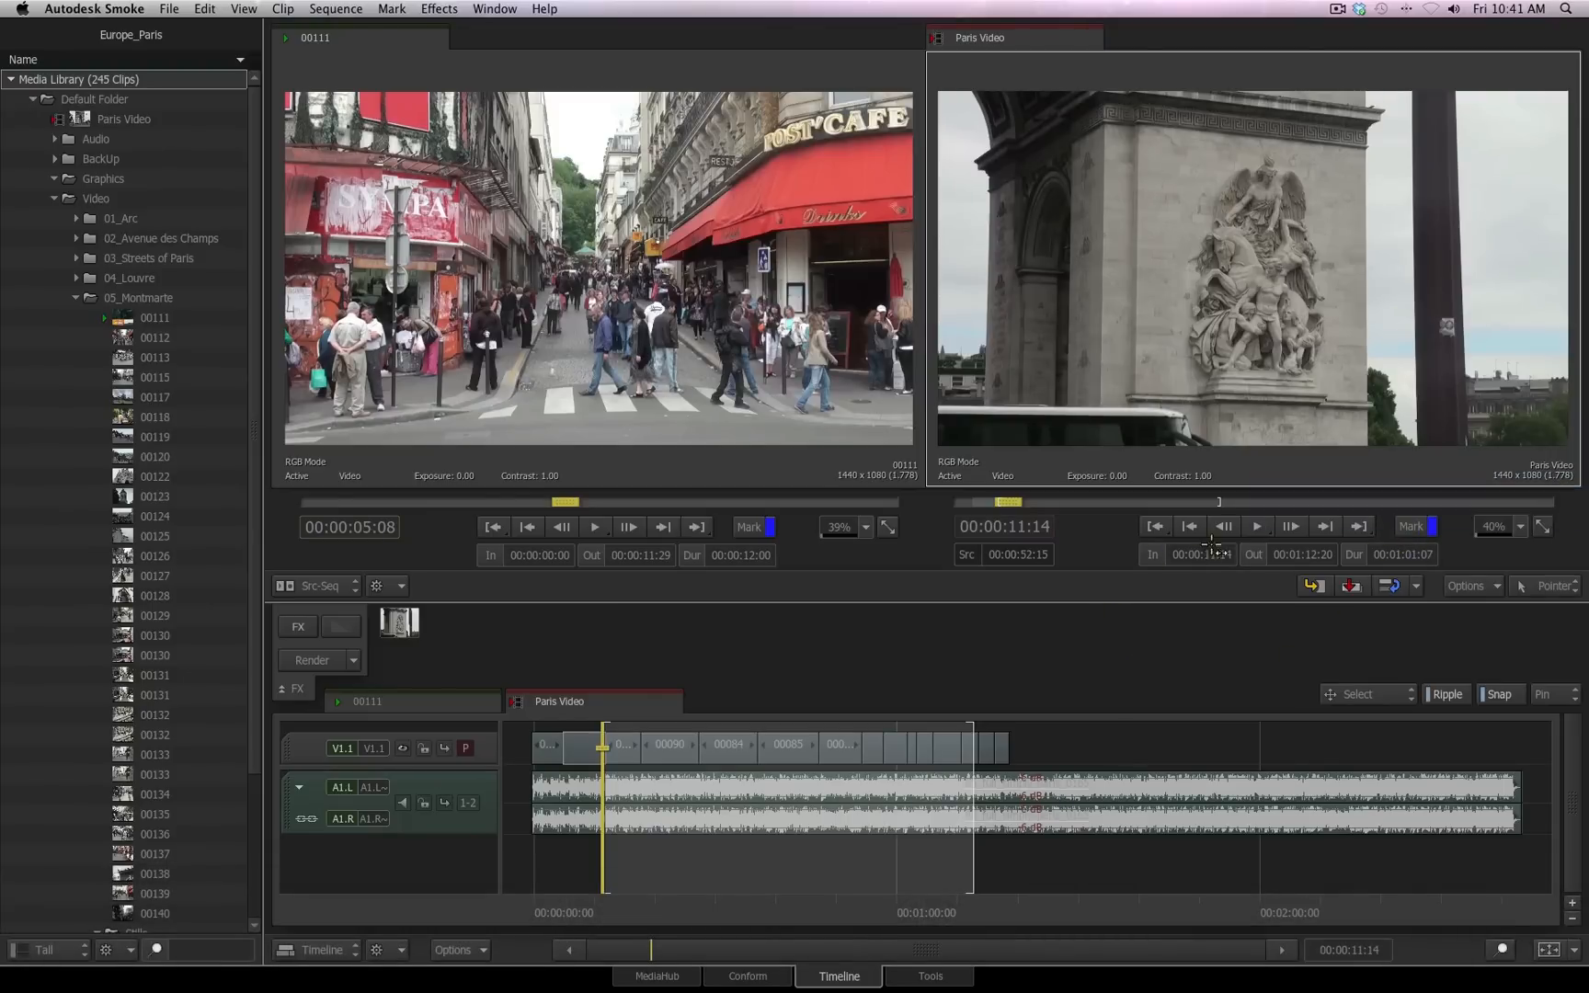
- Adjust the In mark's timecode value to 00:00:13:01, closing the calculator without using it
left_click(1202, 554)
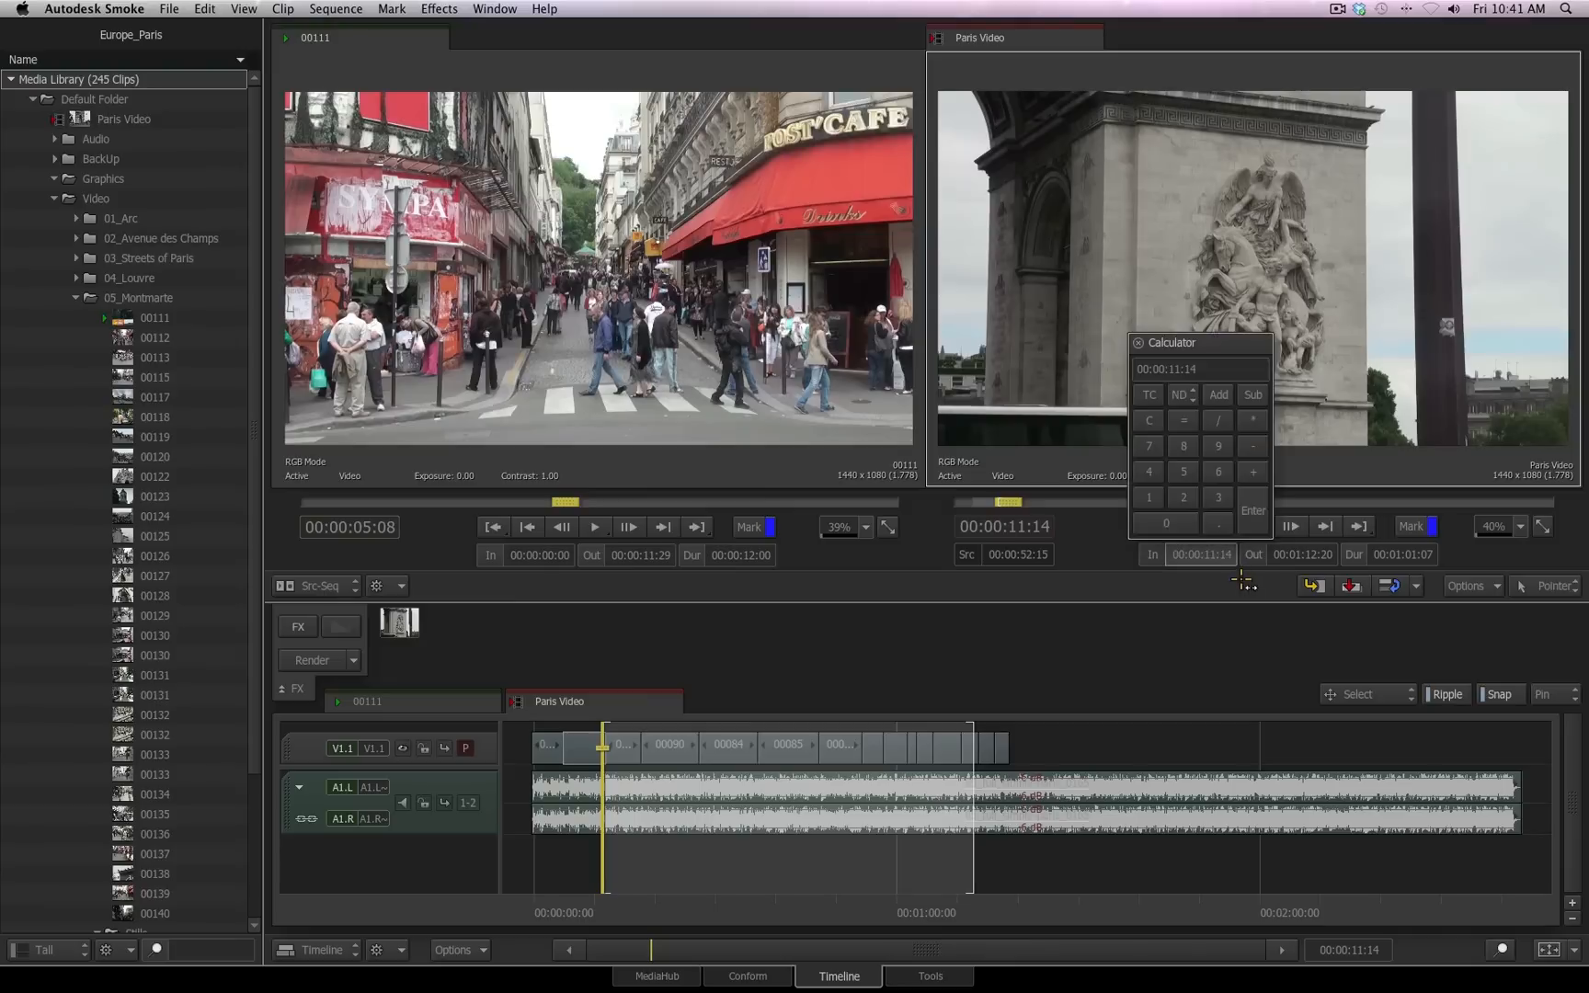
left_click(1137, 342)
left_click_drag(1202, 550, 1462, 549)
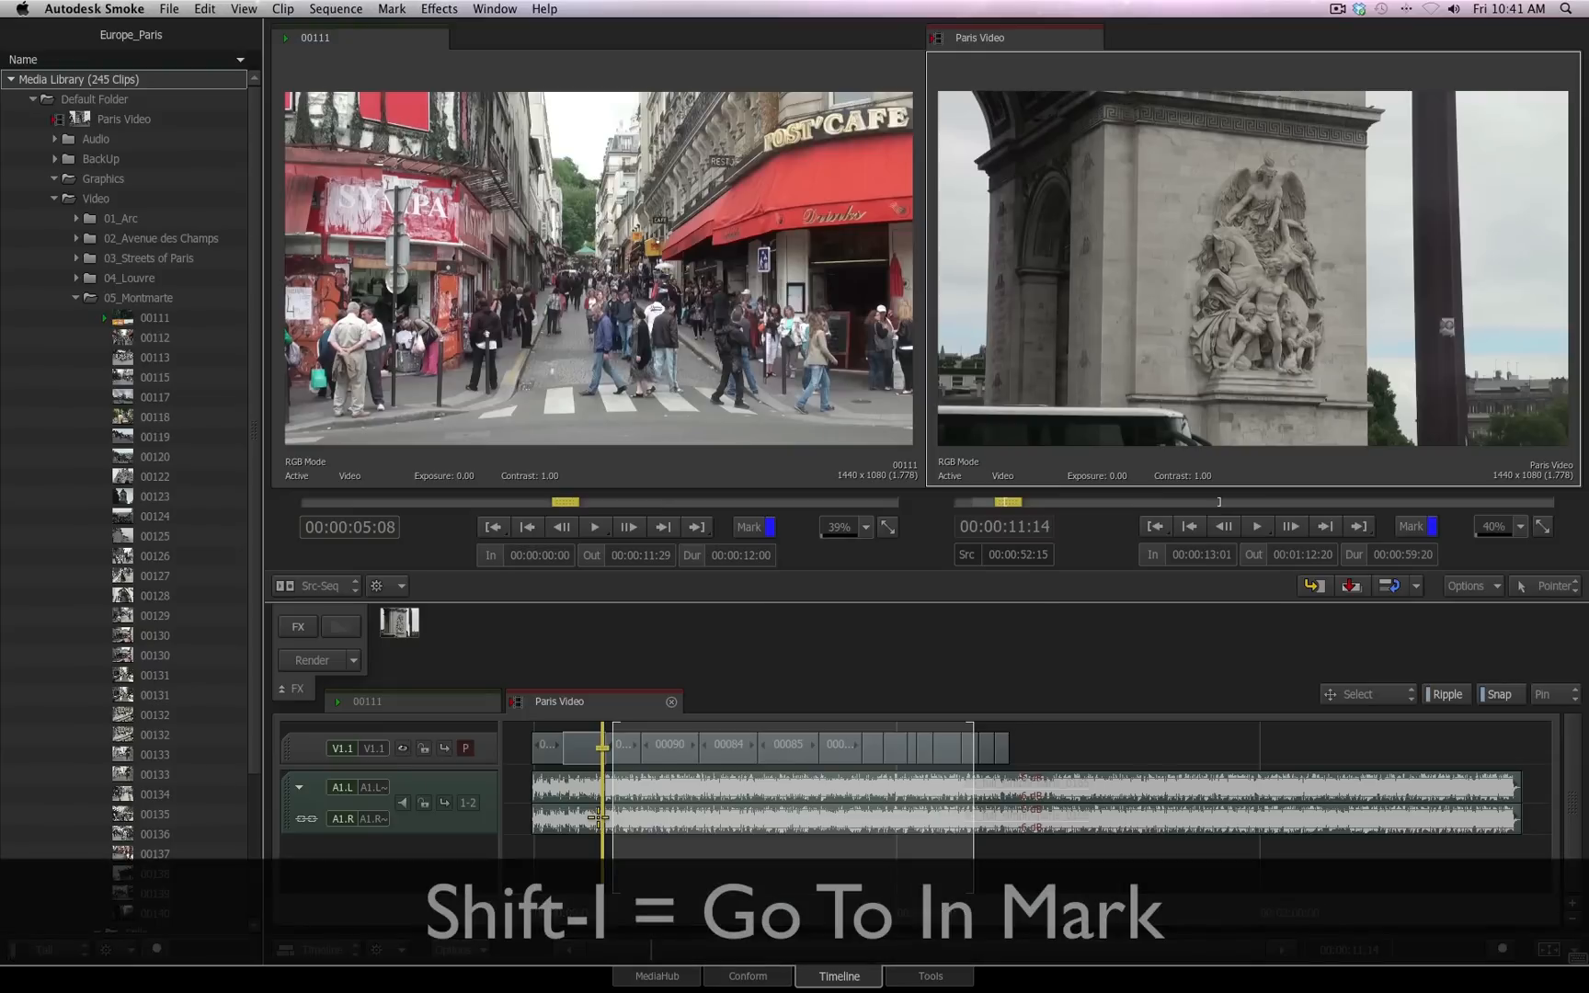
- Move the sequence playhead to the In mark, then to the Out mark
key("shift+i")
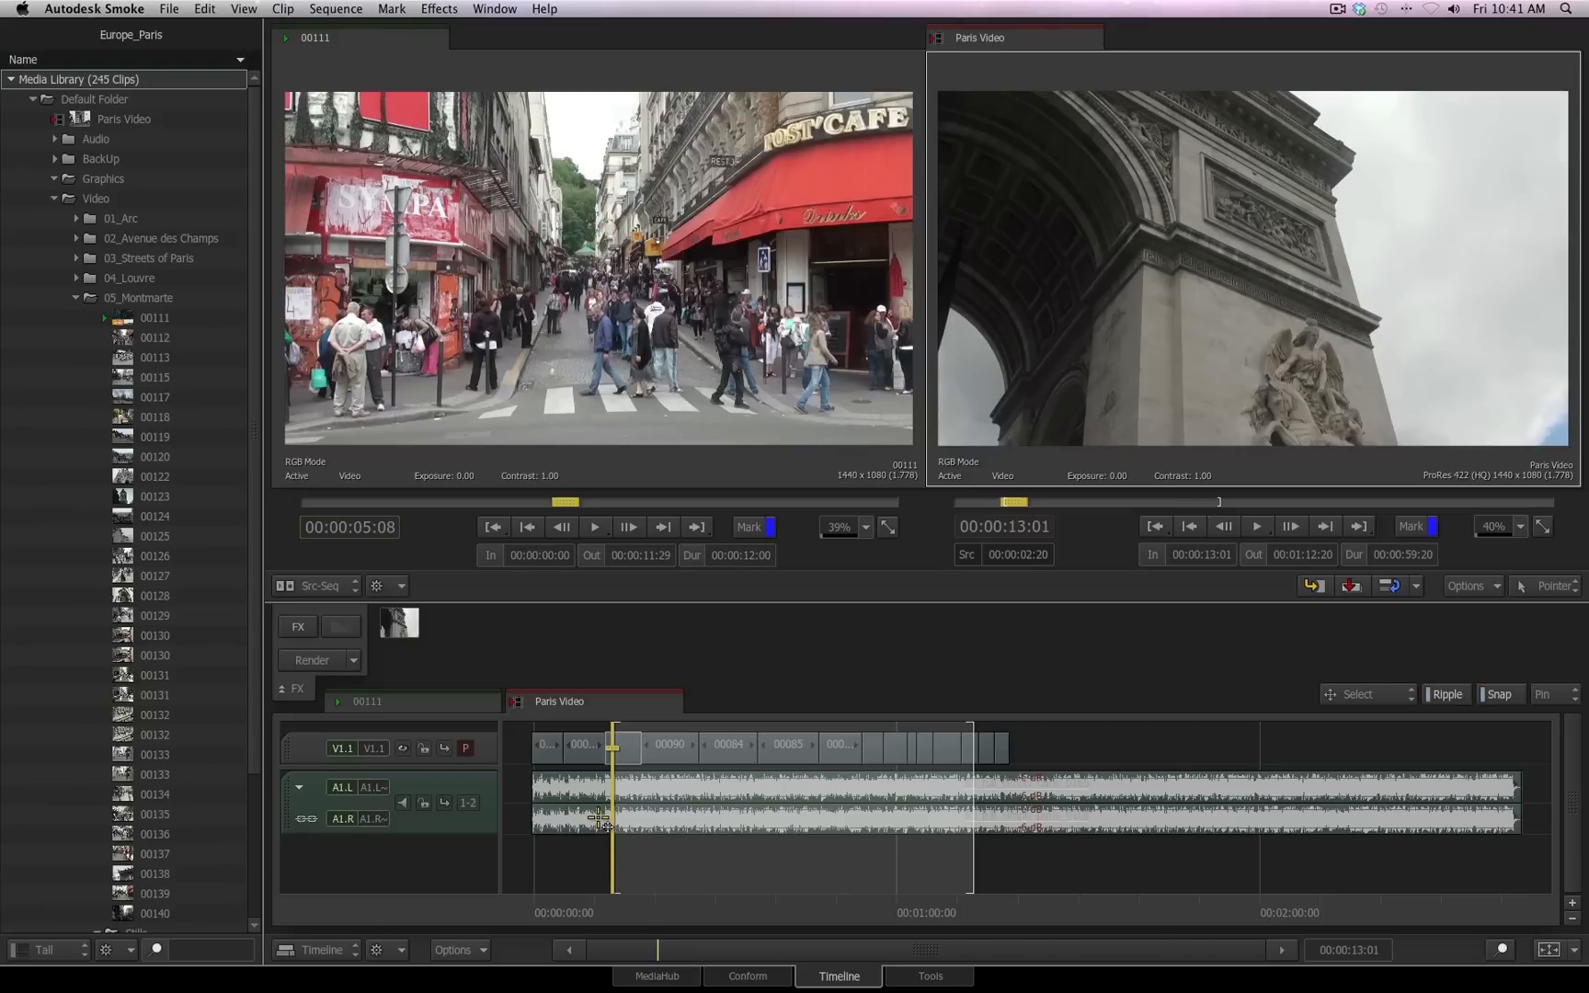
key("shift+o")
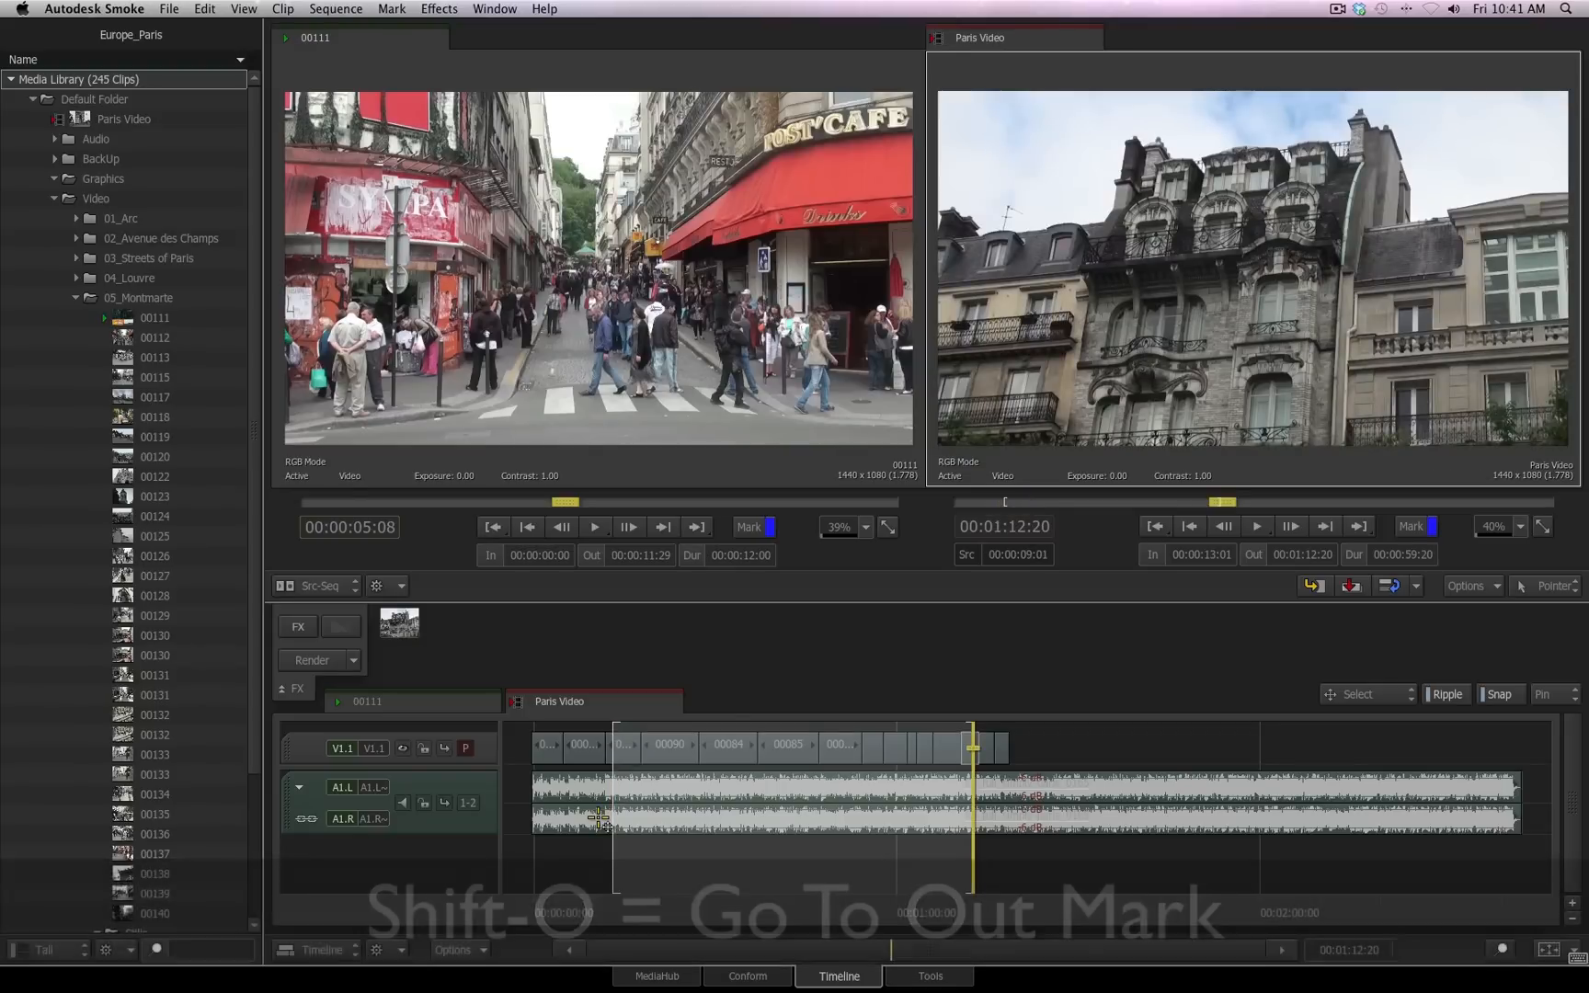
- Return the playhead to the In mark and back to the Out mark, and review the available marking commands
key("shift+i")
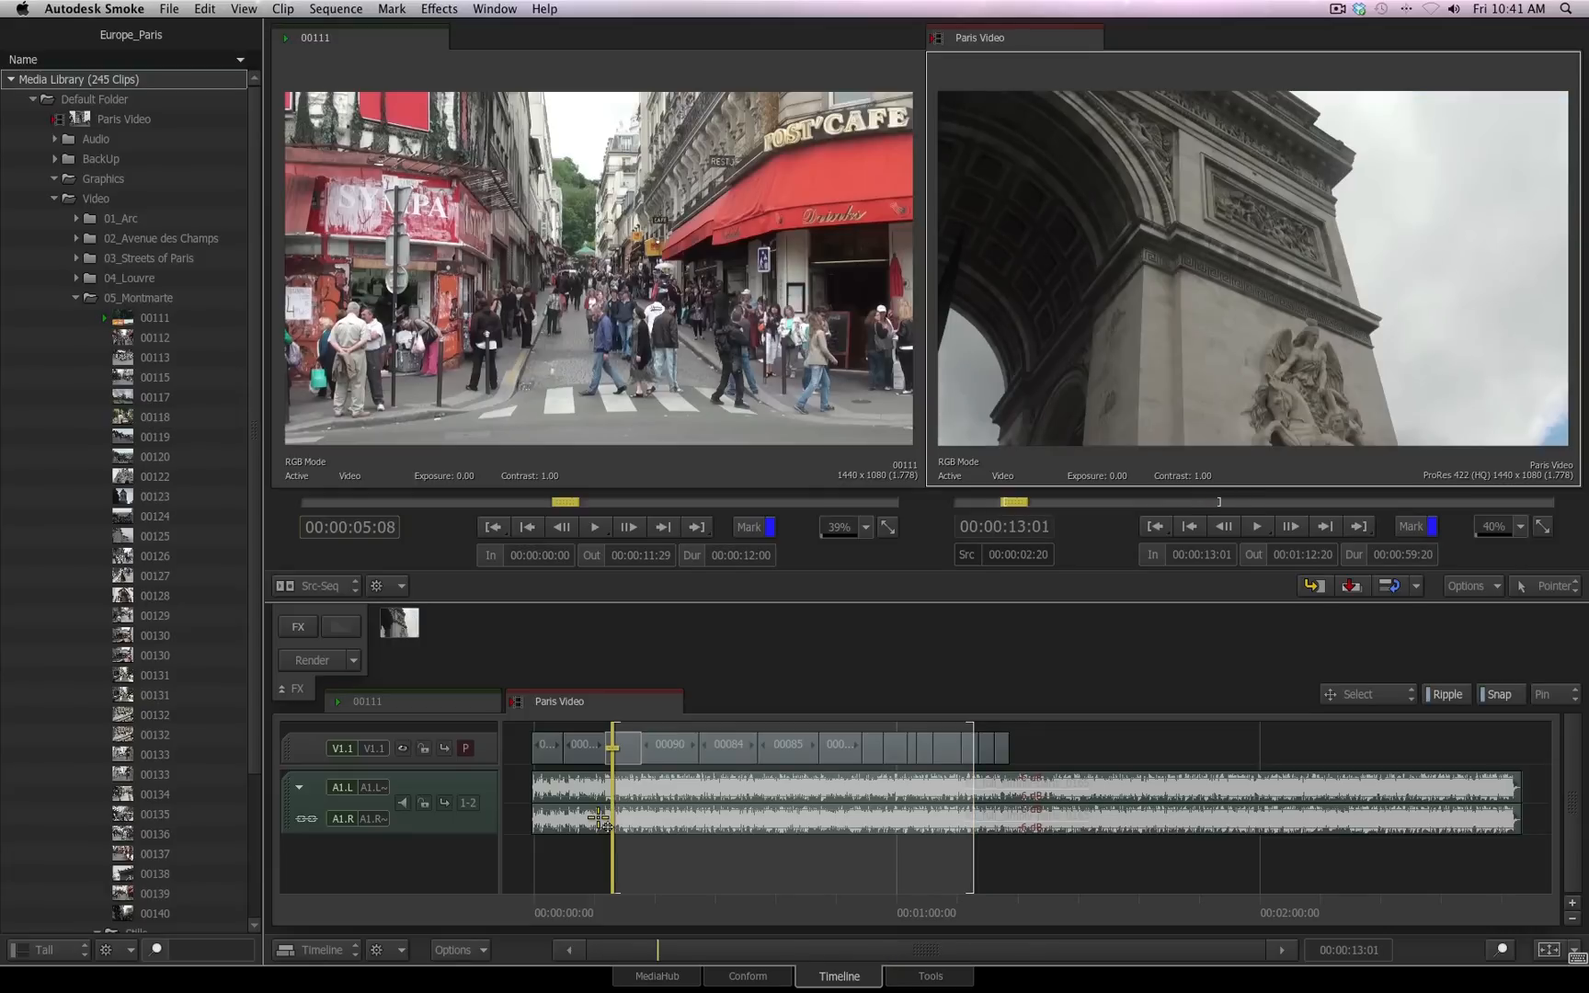
key("shift+o")
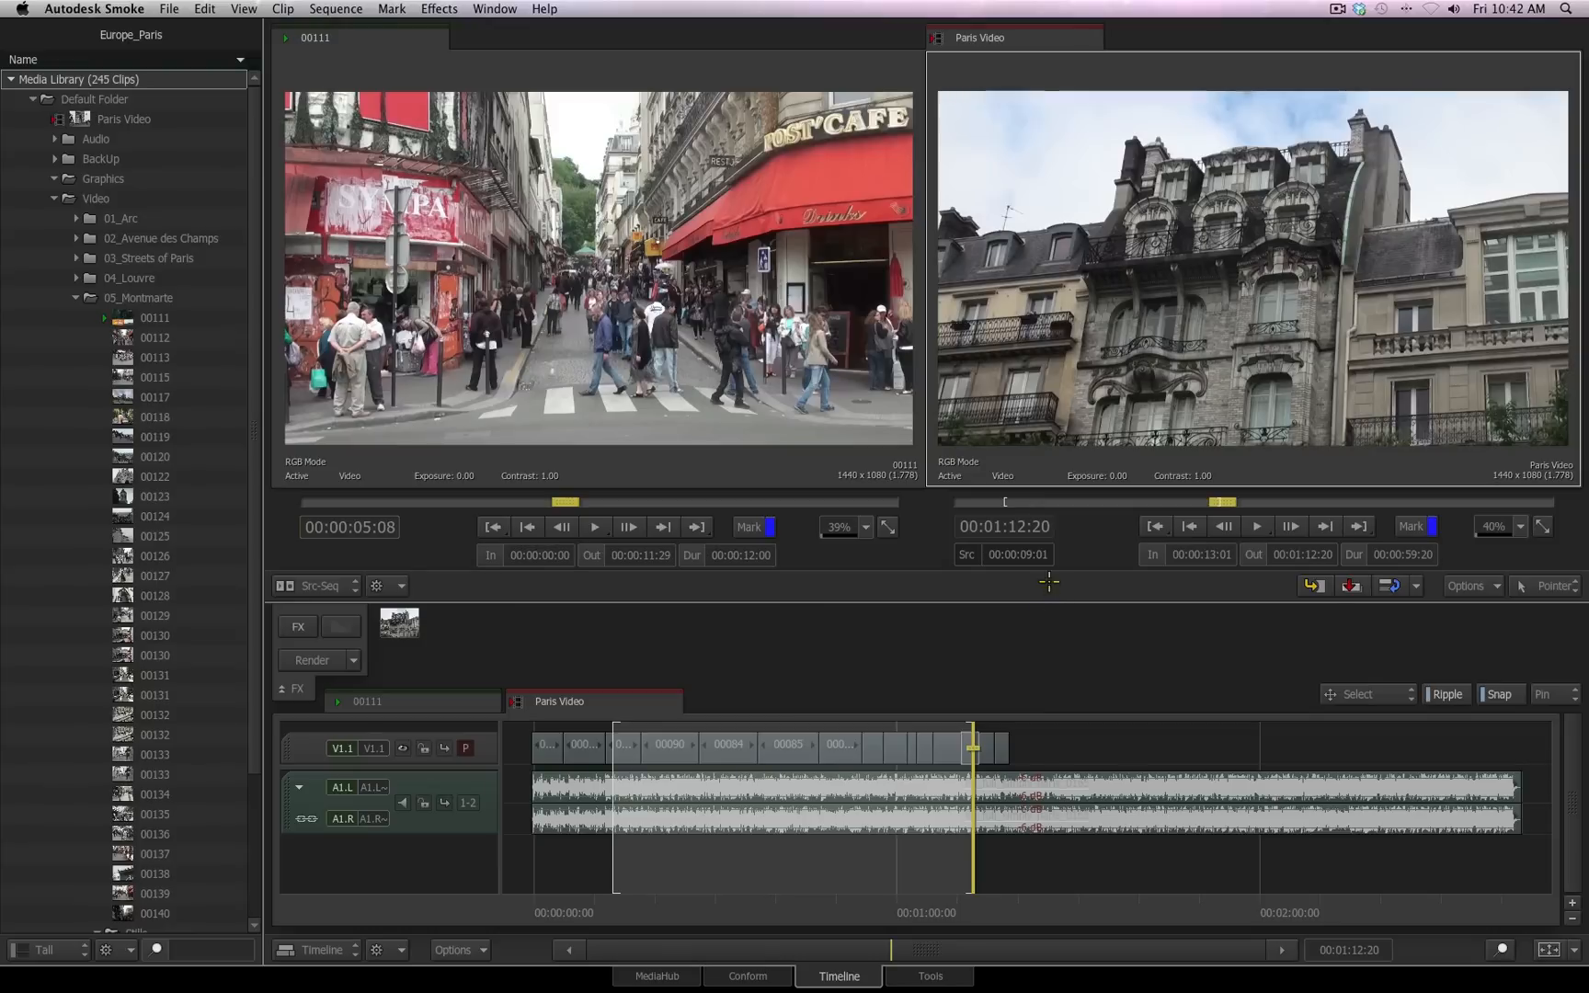
left_click(401, 586)
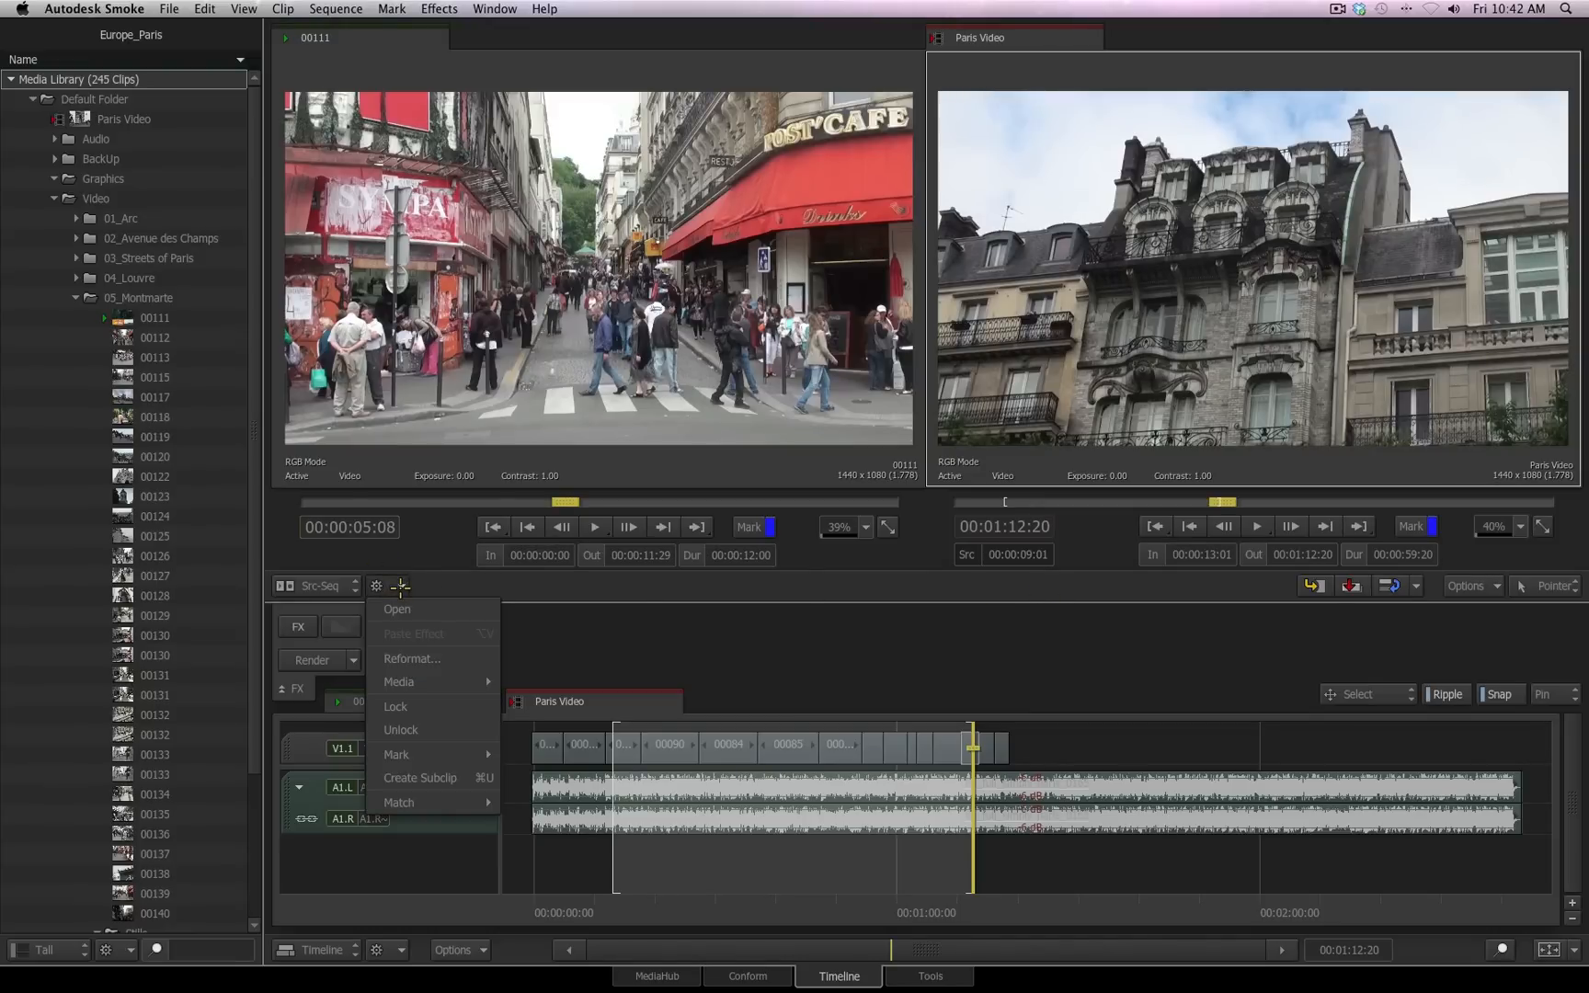
mouse_move(431, 752)
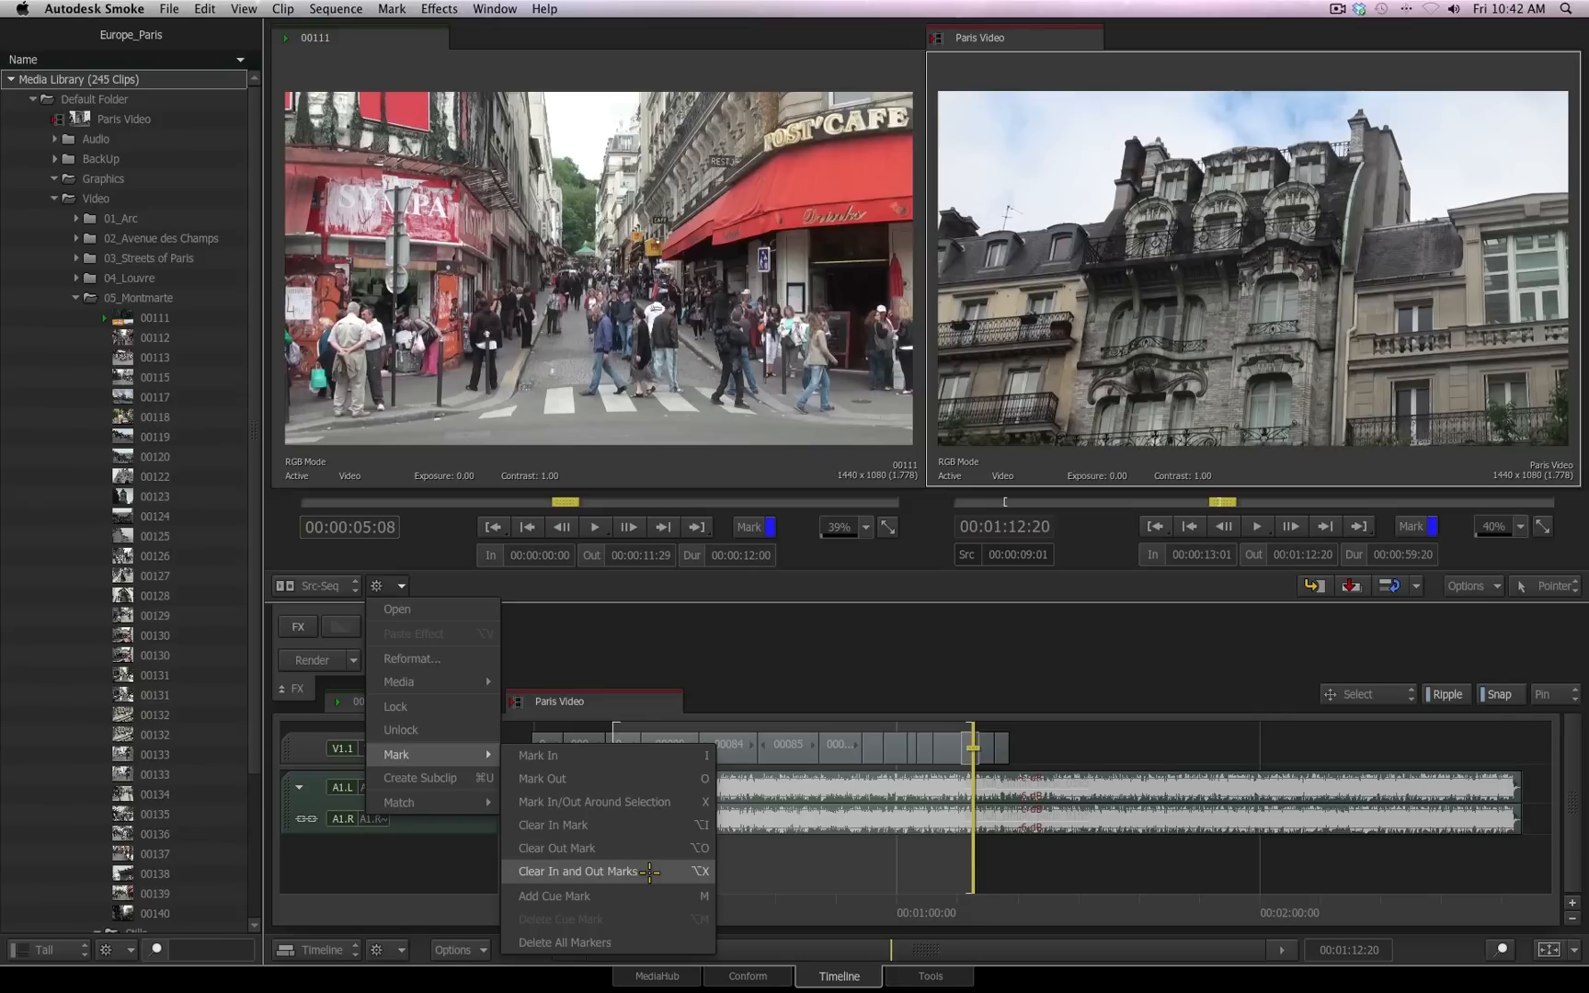
left_click(1111, 636)
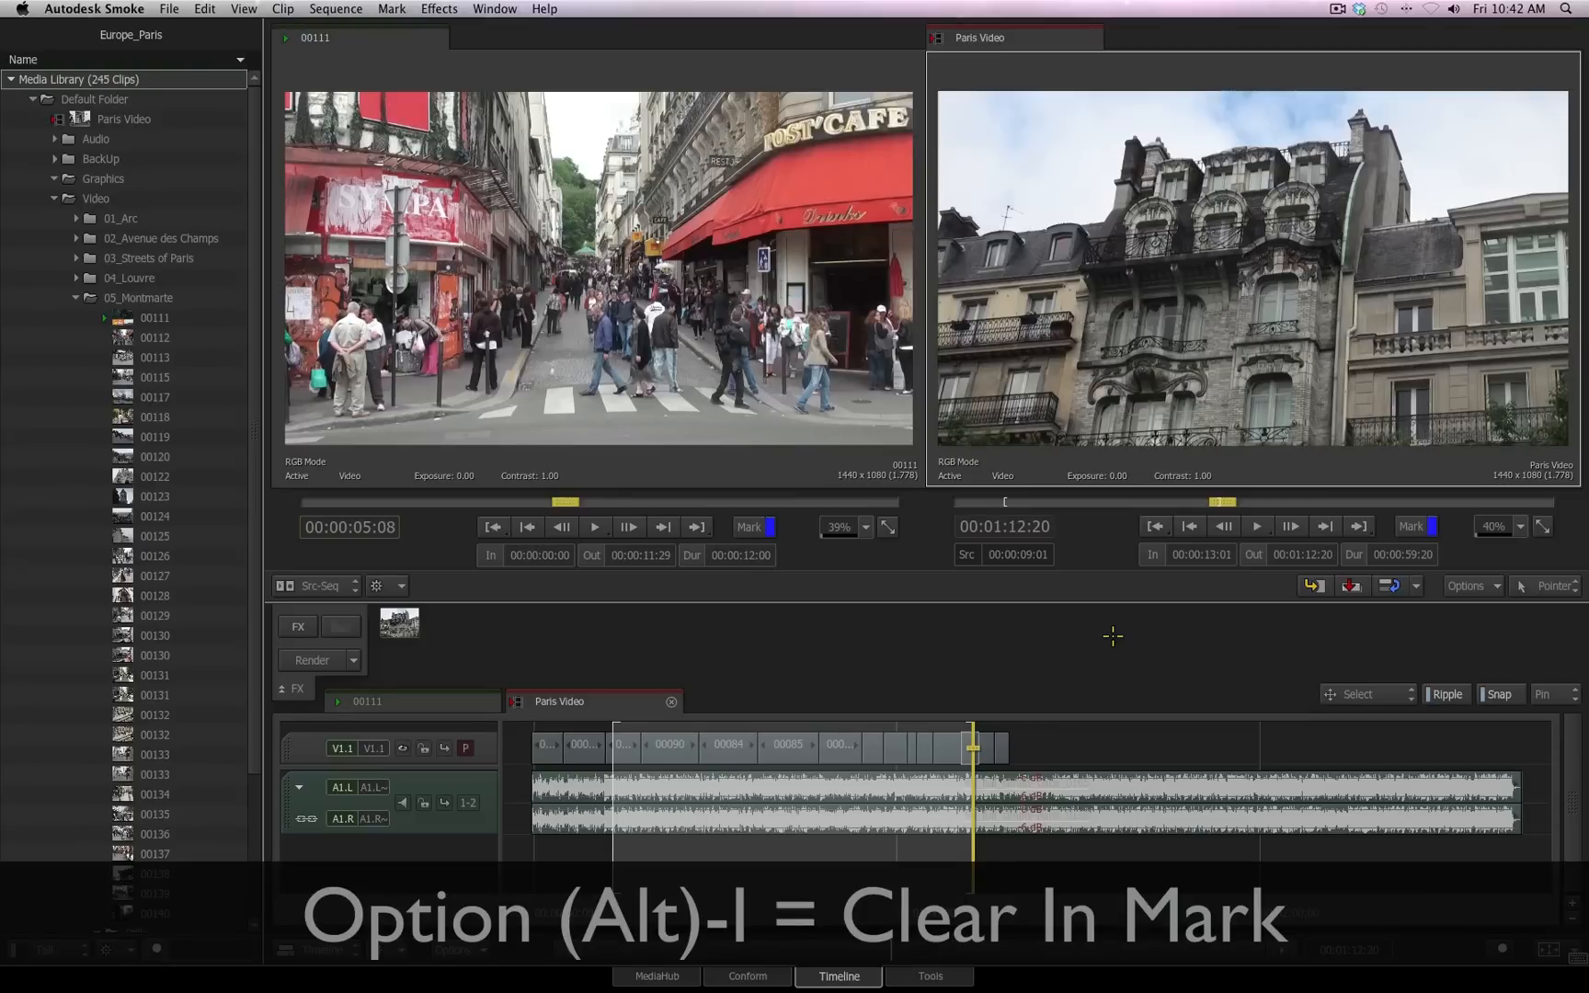
- Clear the In and Out marks from the Paris Video sequence
key("alt+i")
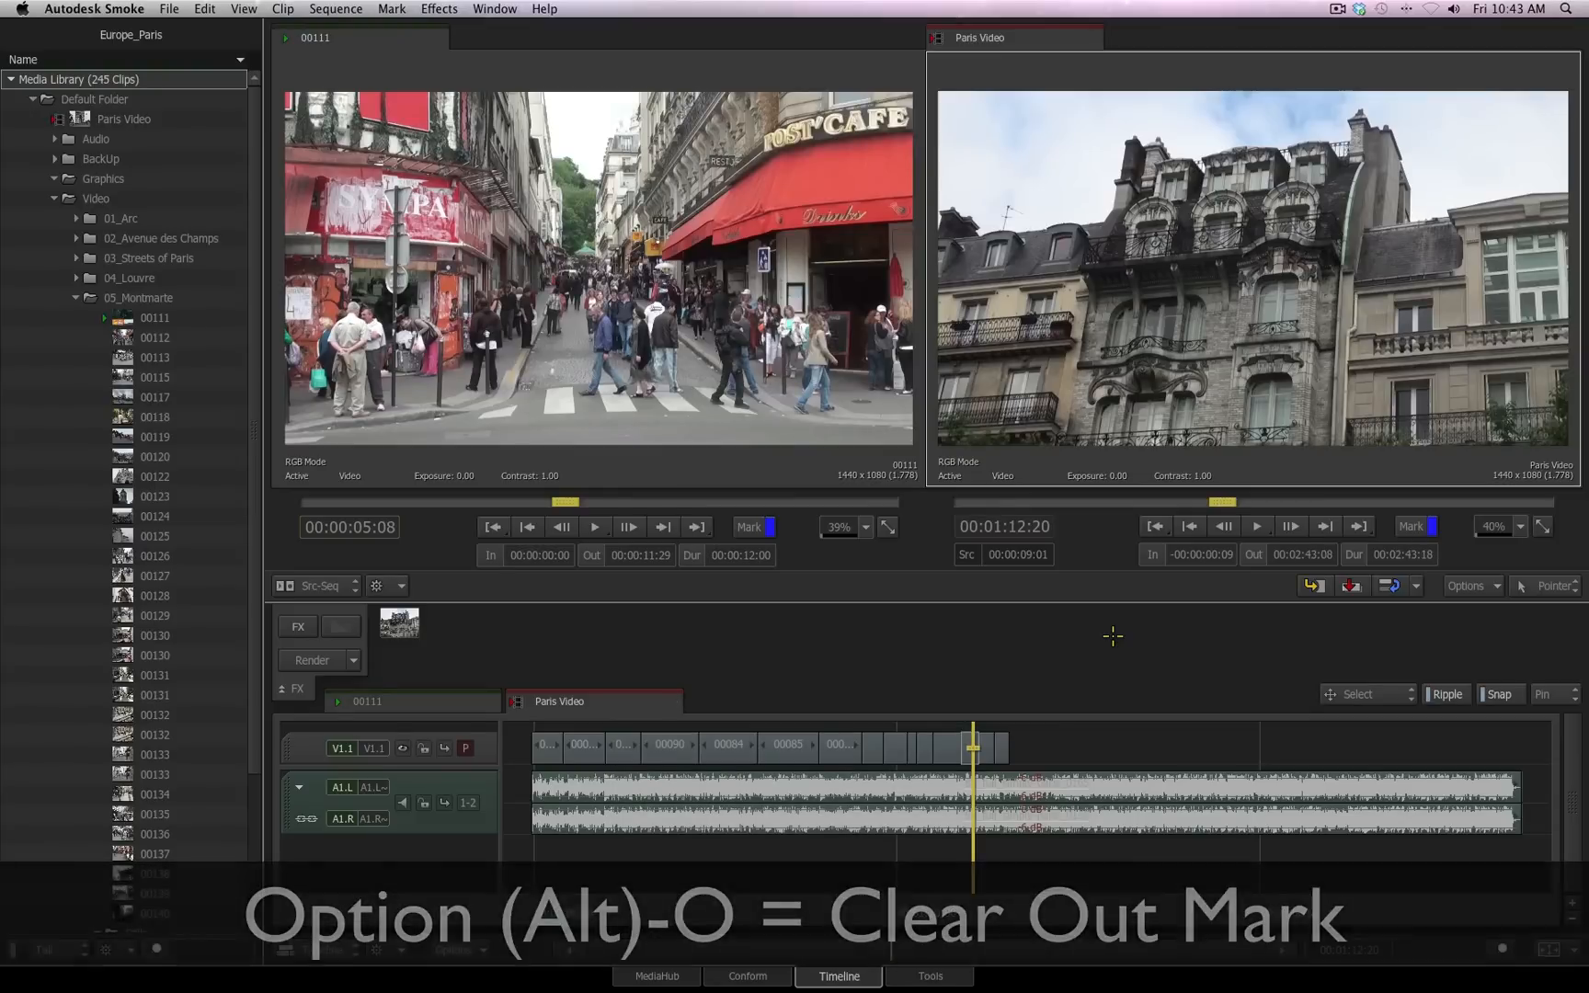
key("alt+o")
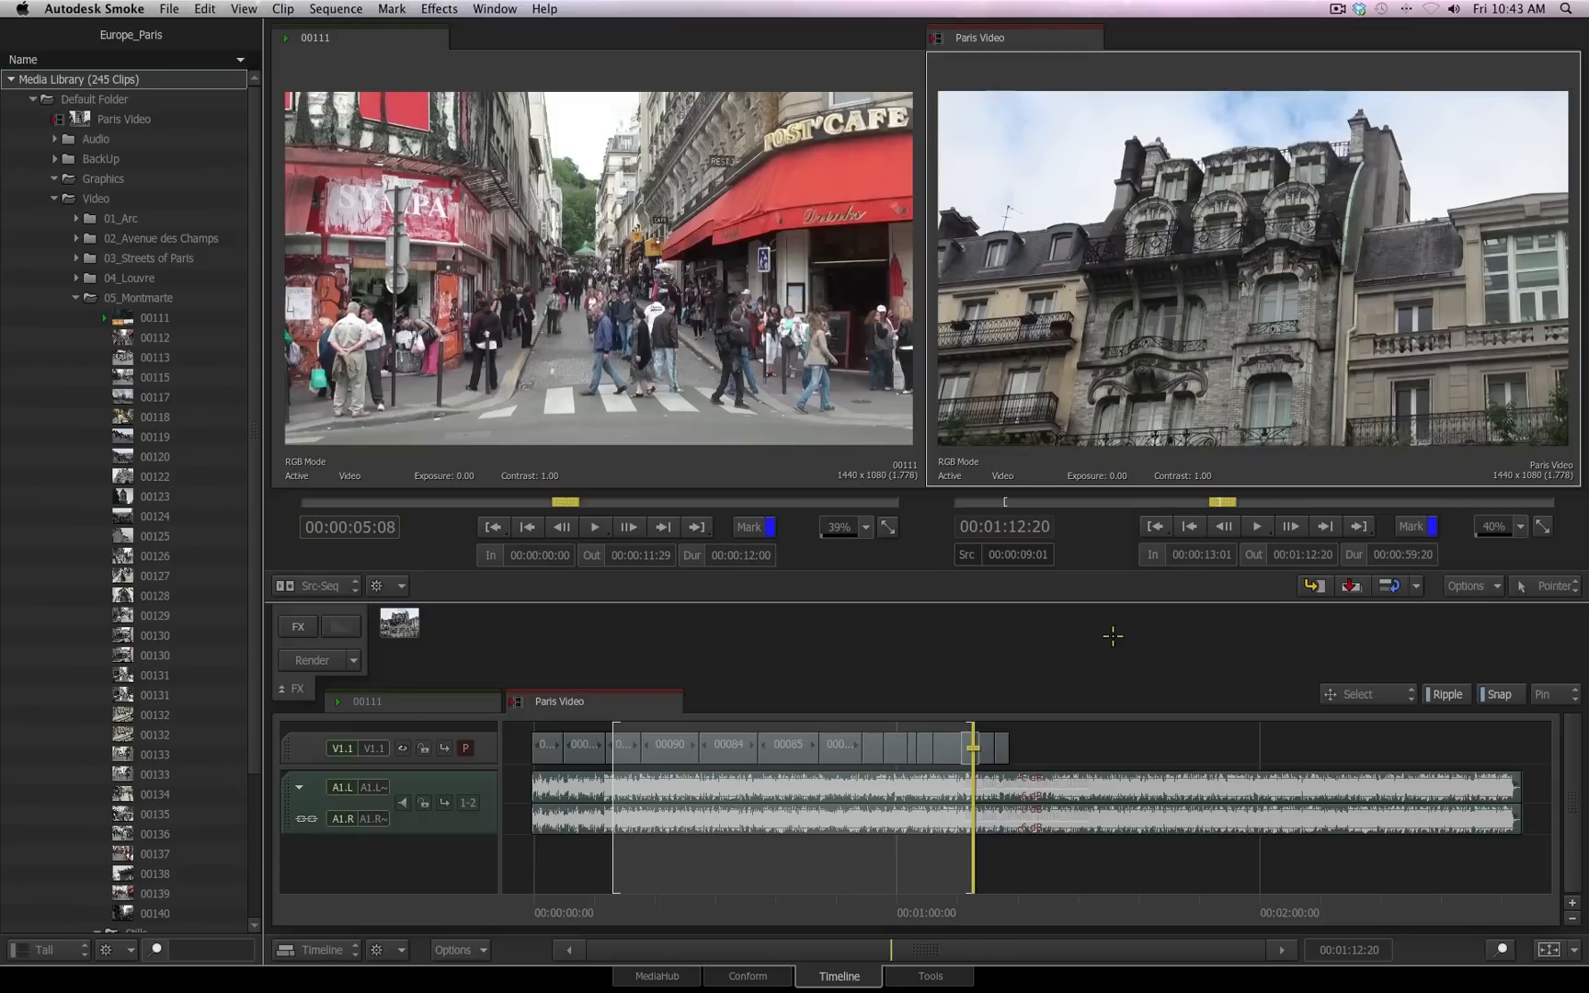
key("alt+x")
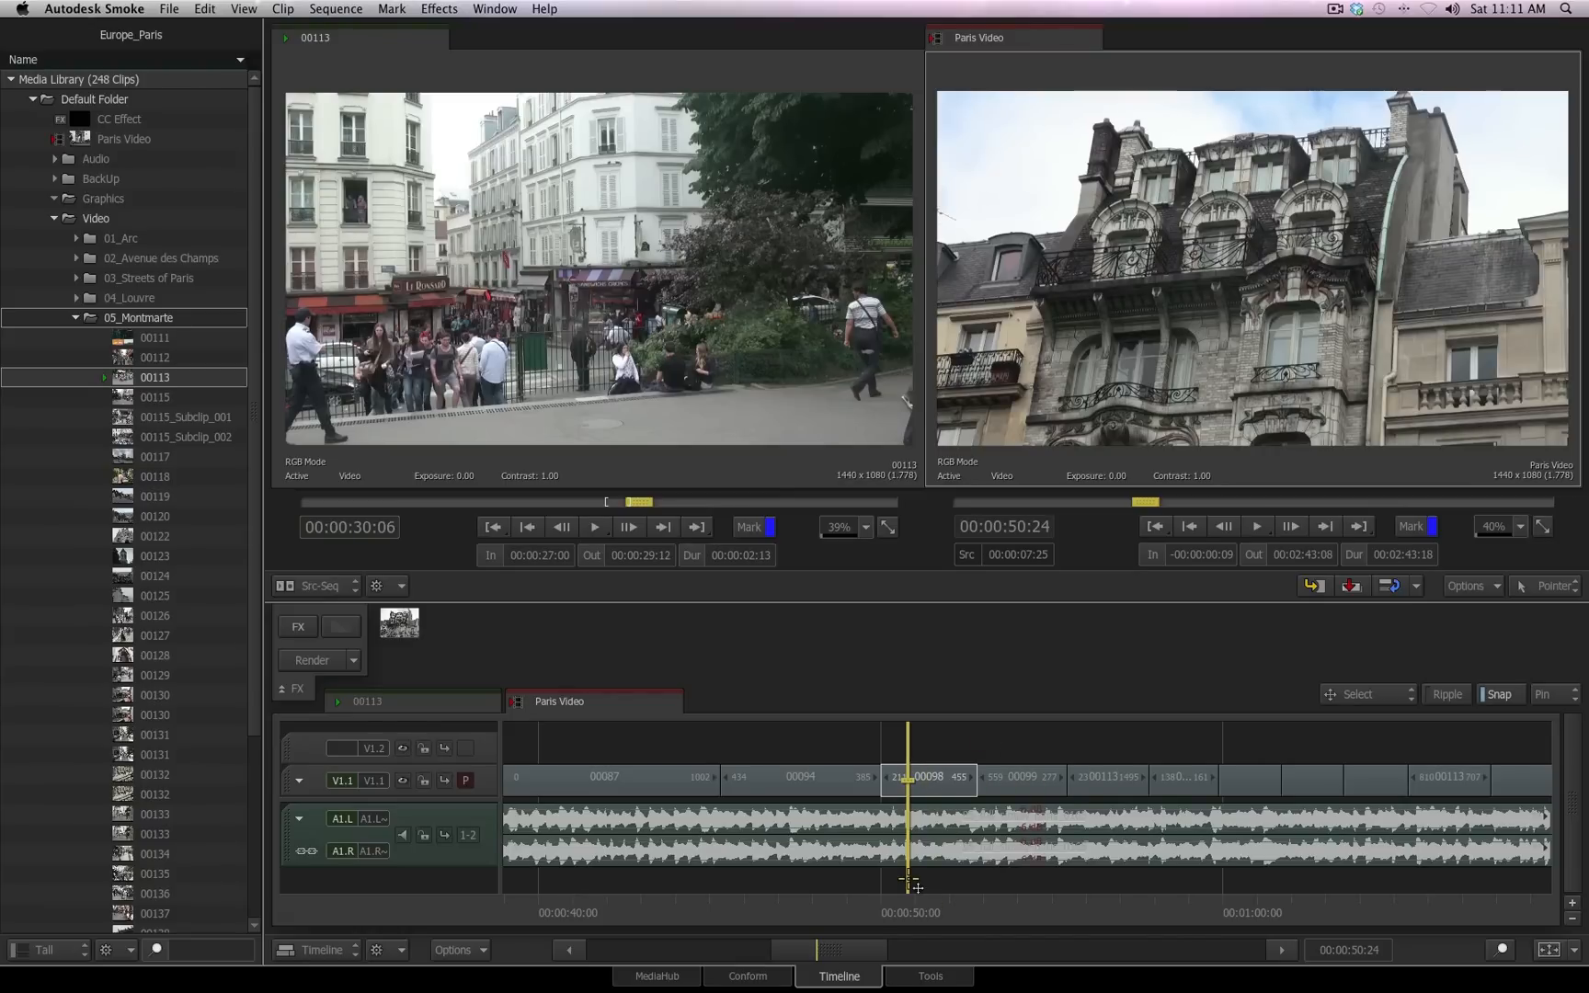
- Set In and Out marks around the three consecutive timeline segments 00098, 00099 and 00113
left_click(940, 776)
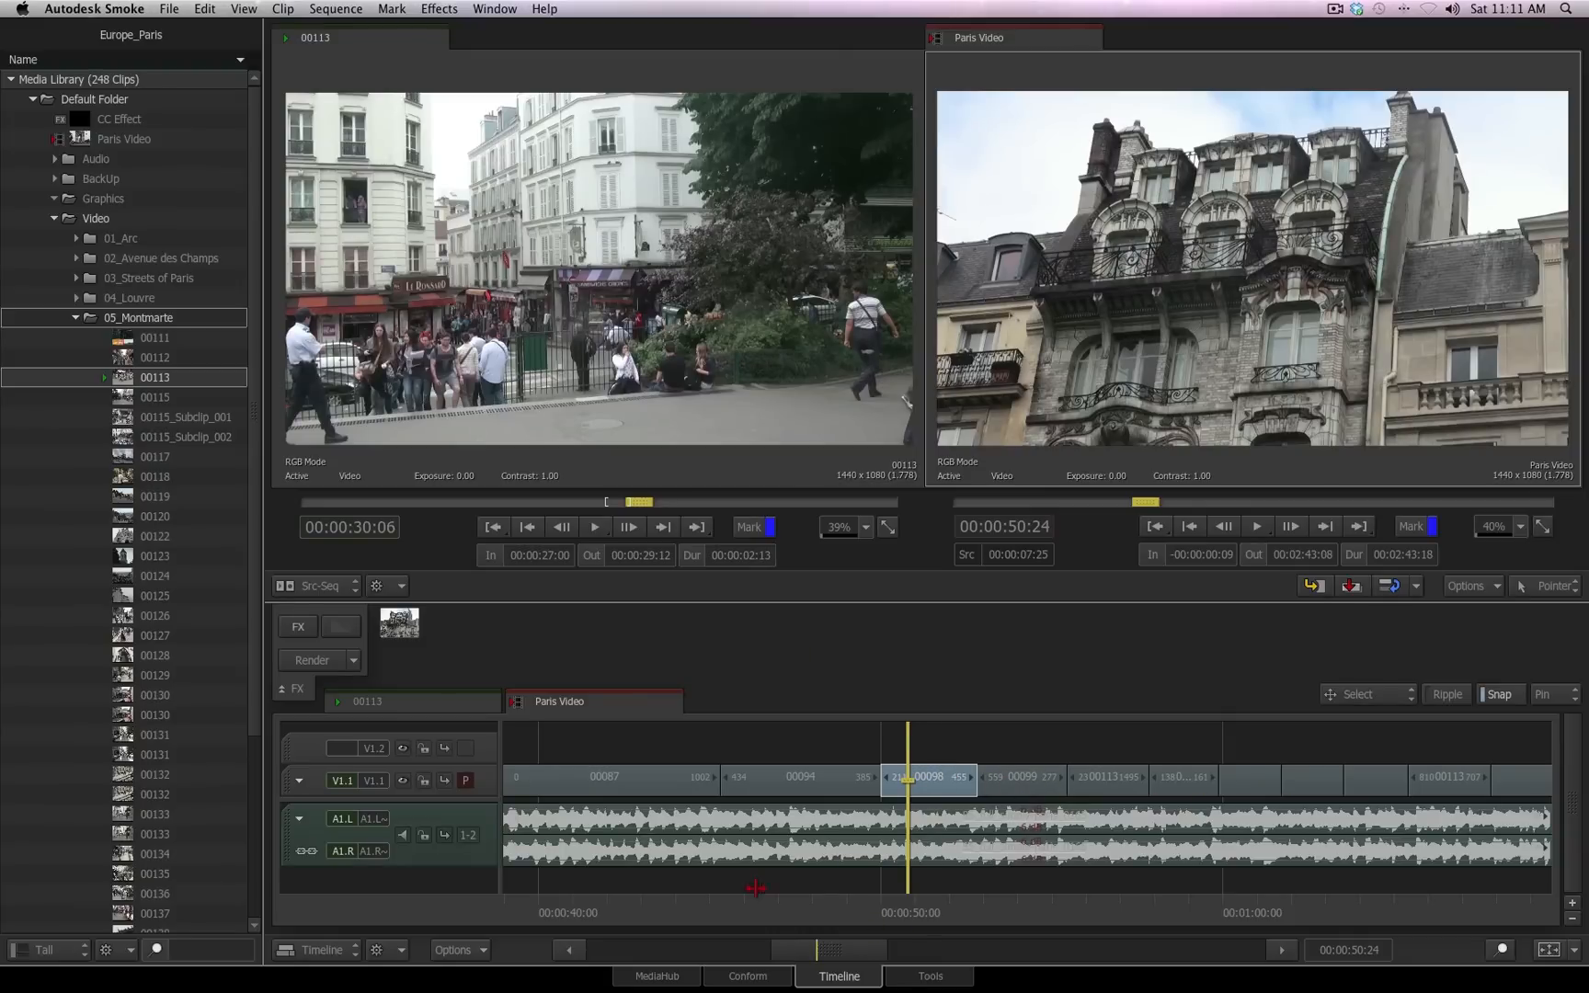
left_click(1108, 782, "shift")
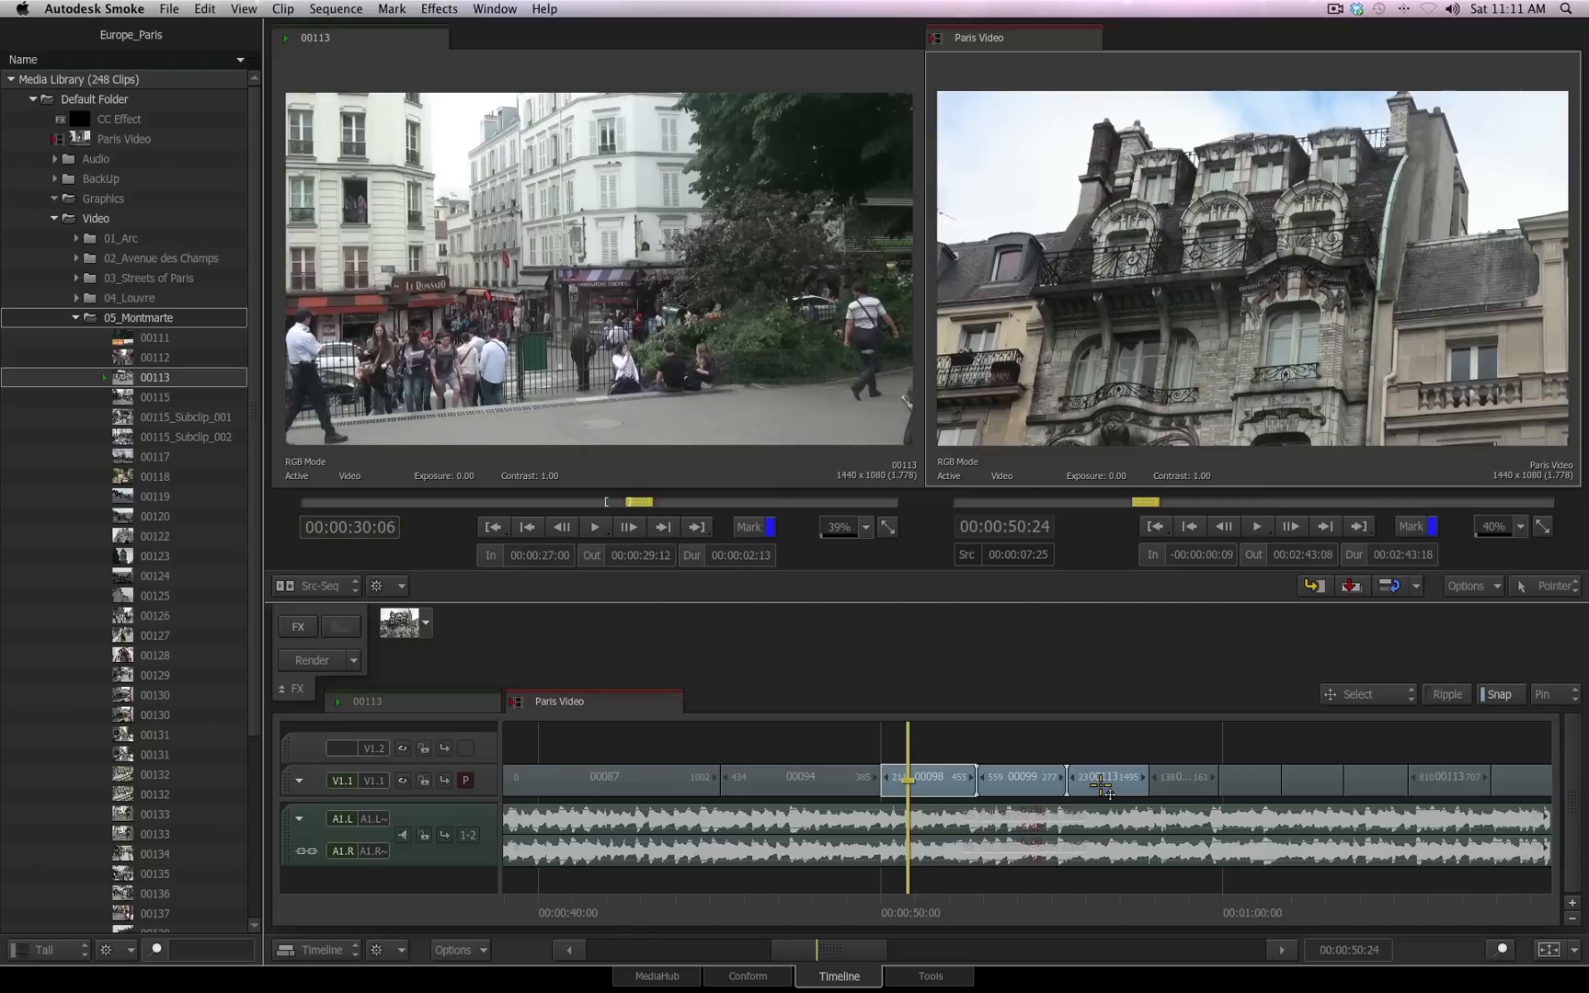
key("x")
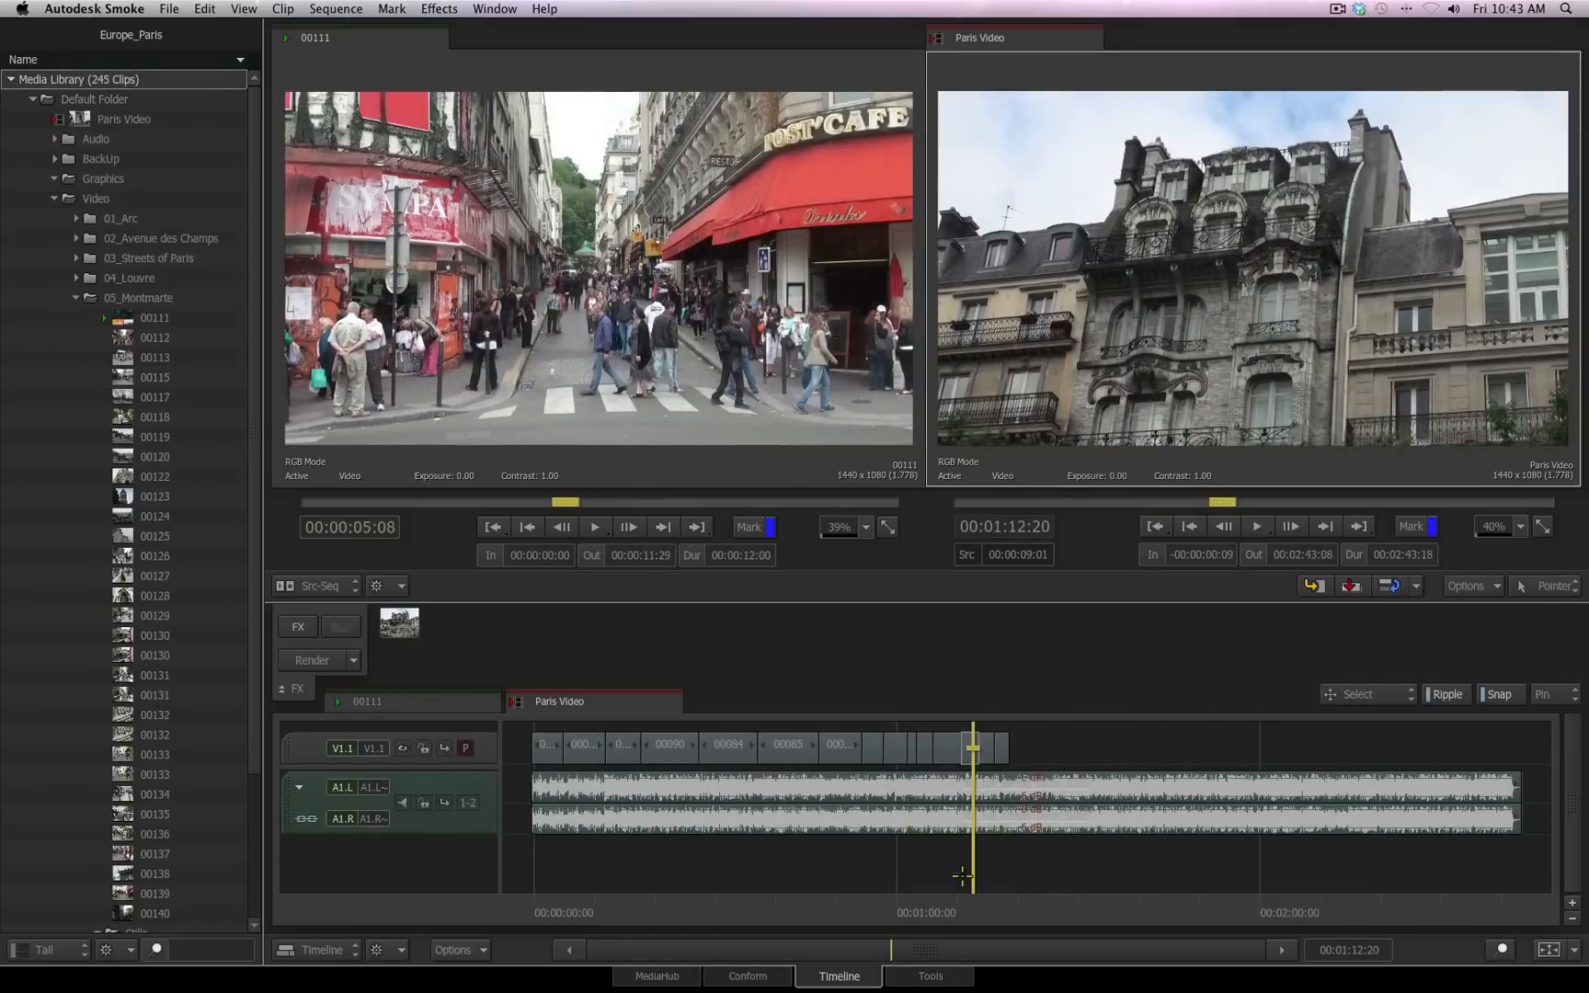
- Review the marking commands and add a cue mark to the sequence at 00:00:23:07
left_click_drag(854, 913, 673, 910)
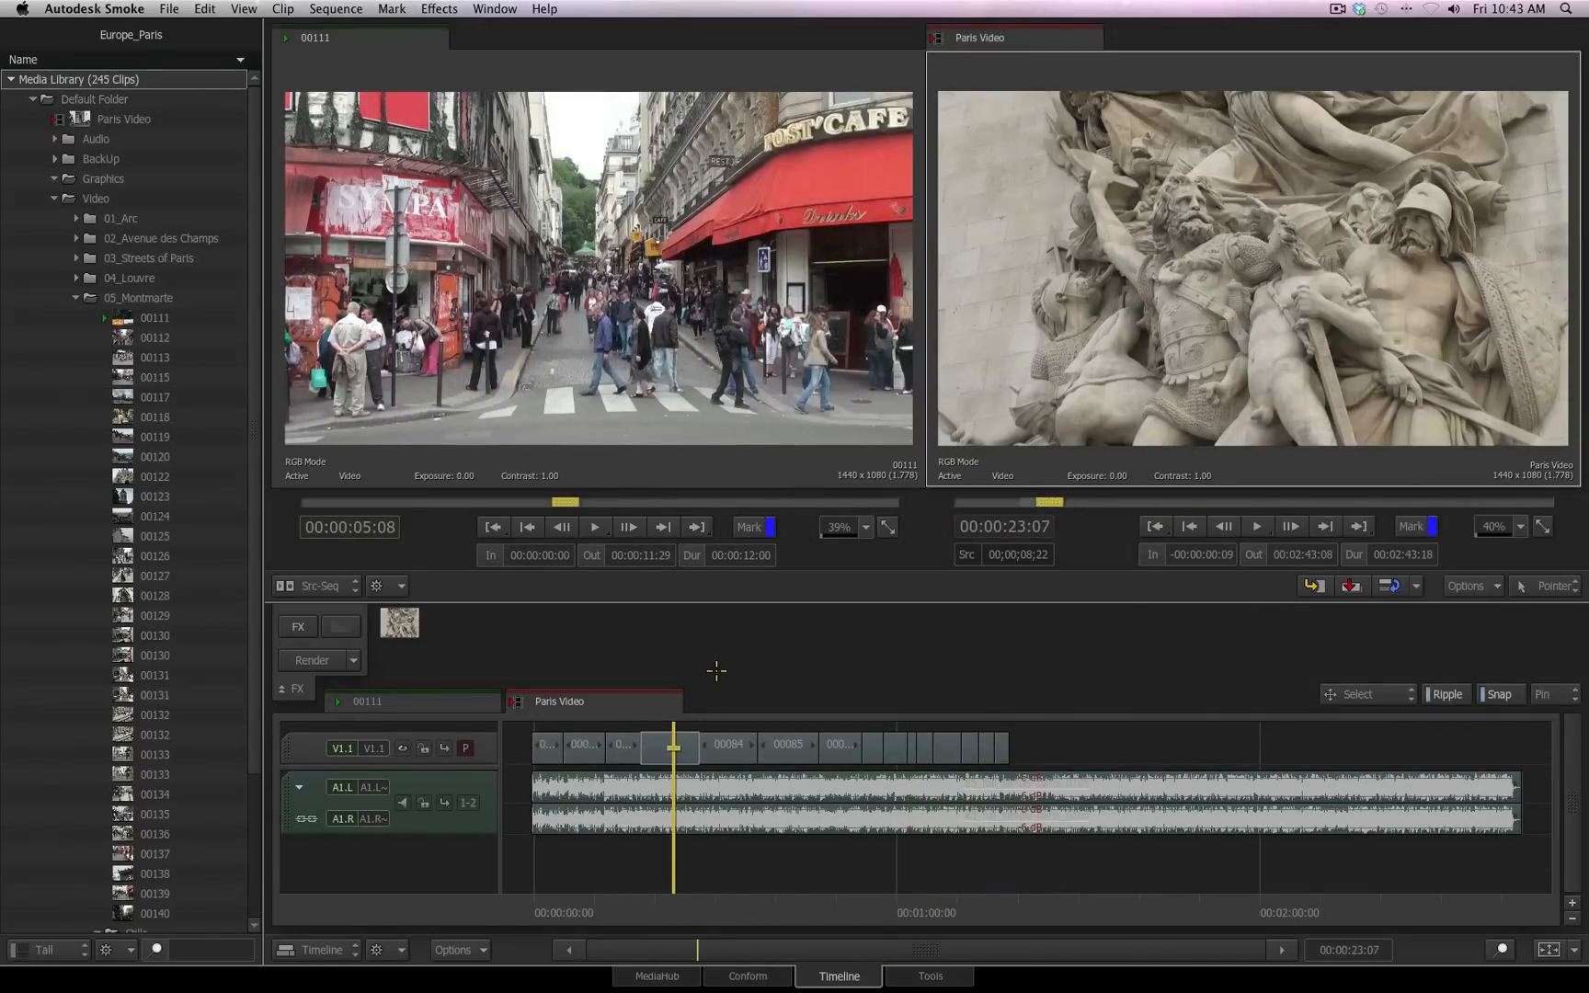
left_click(393, 8)
left_click(312, 380)
left_click(390, 585)
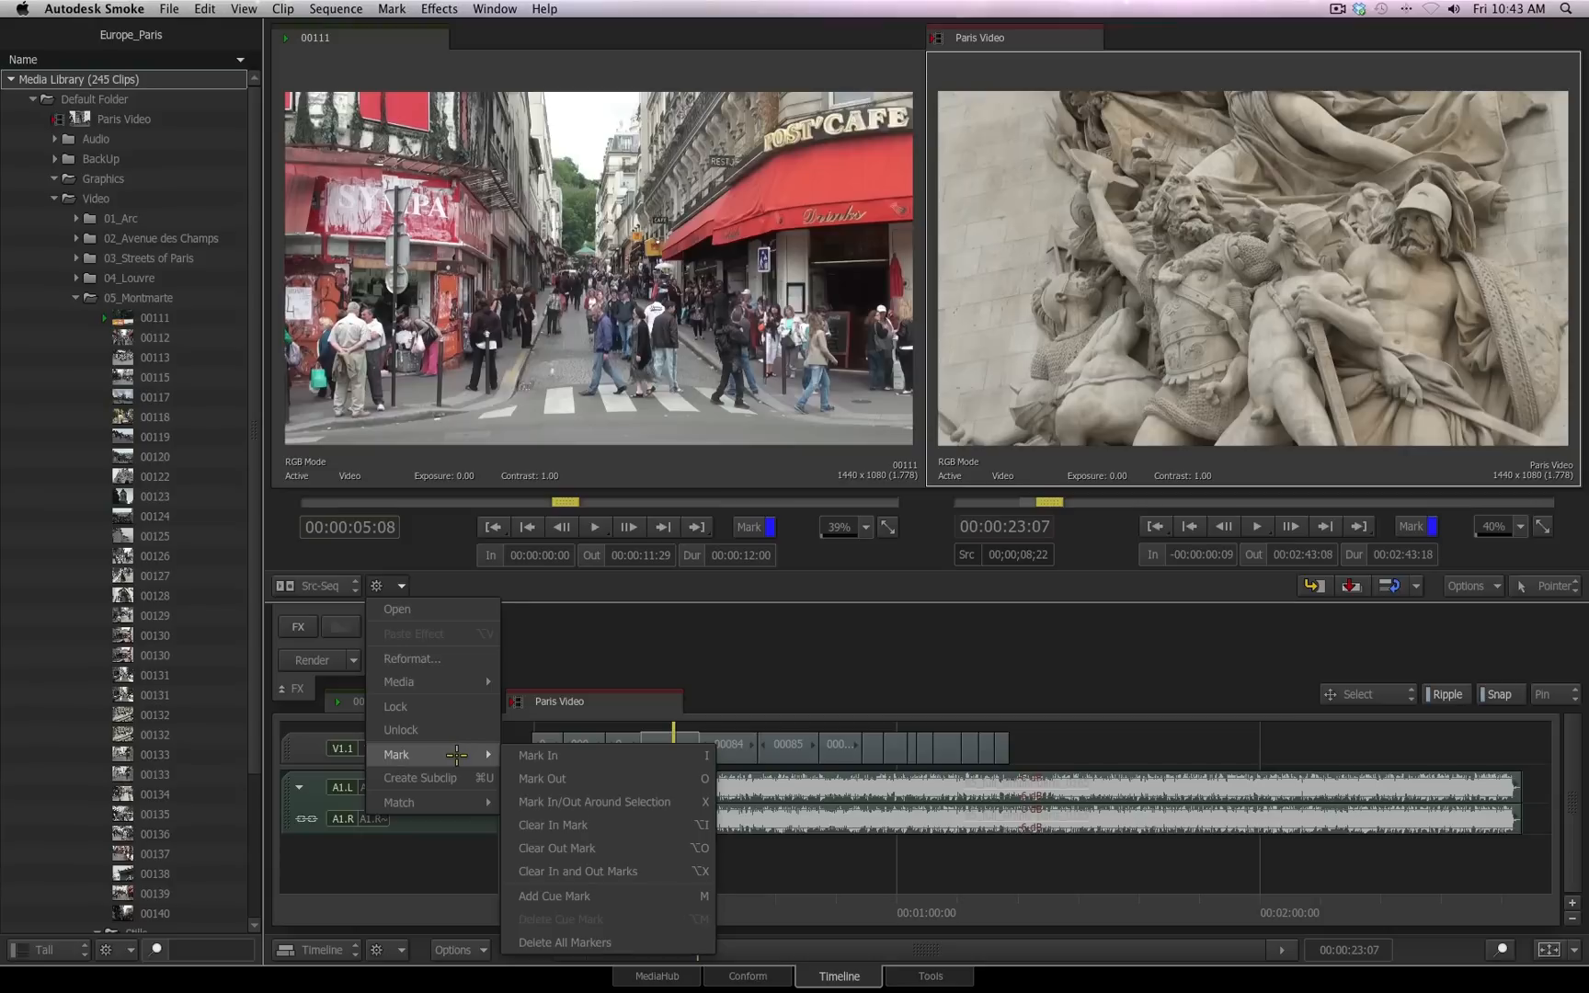
left_click(401, 948)
left_click(401, 948)
mouse_move(475, 691)
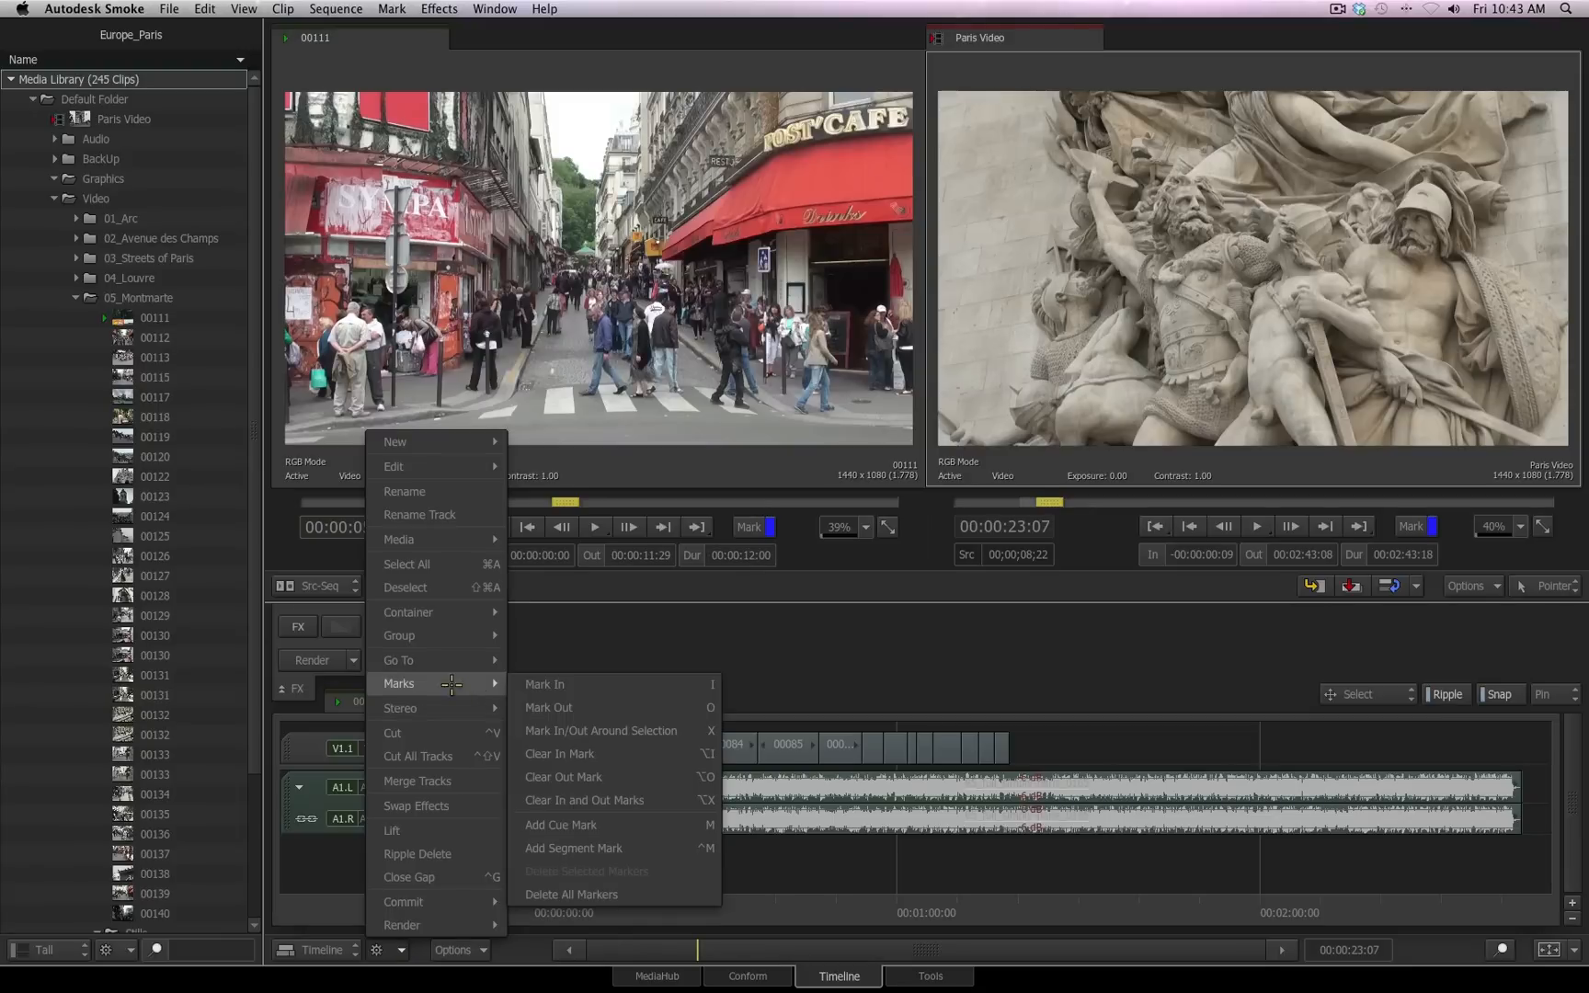
left_click(613, 638)
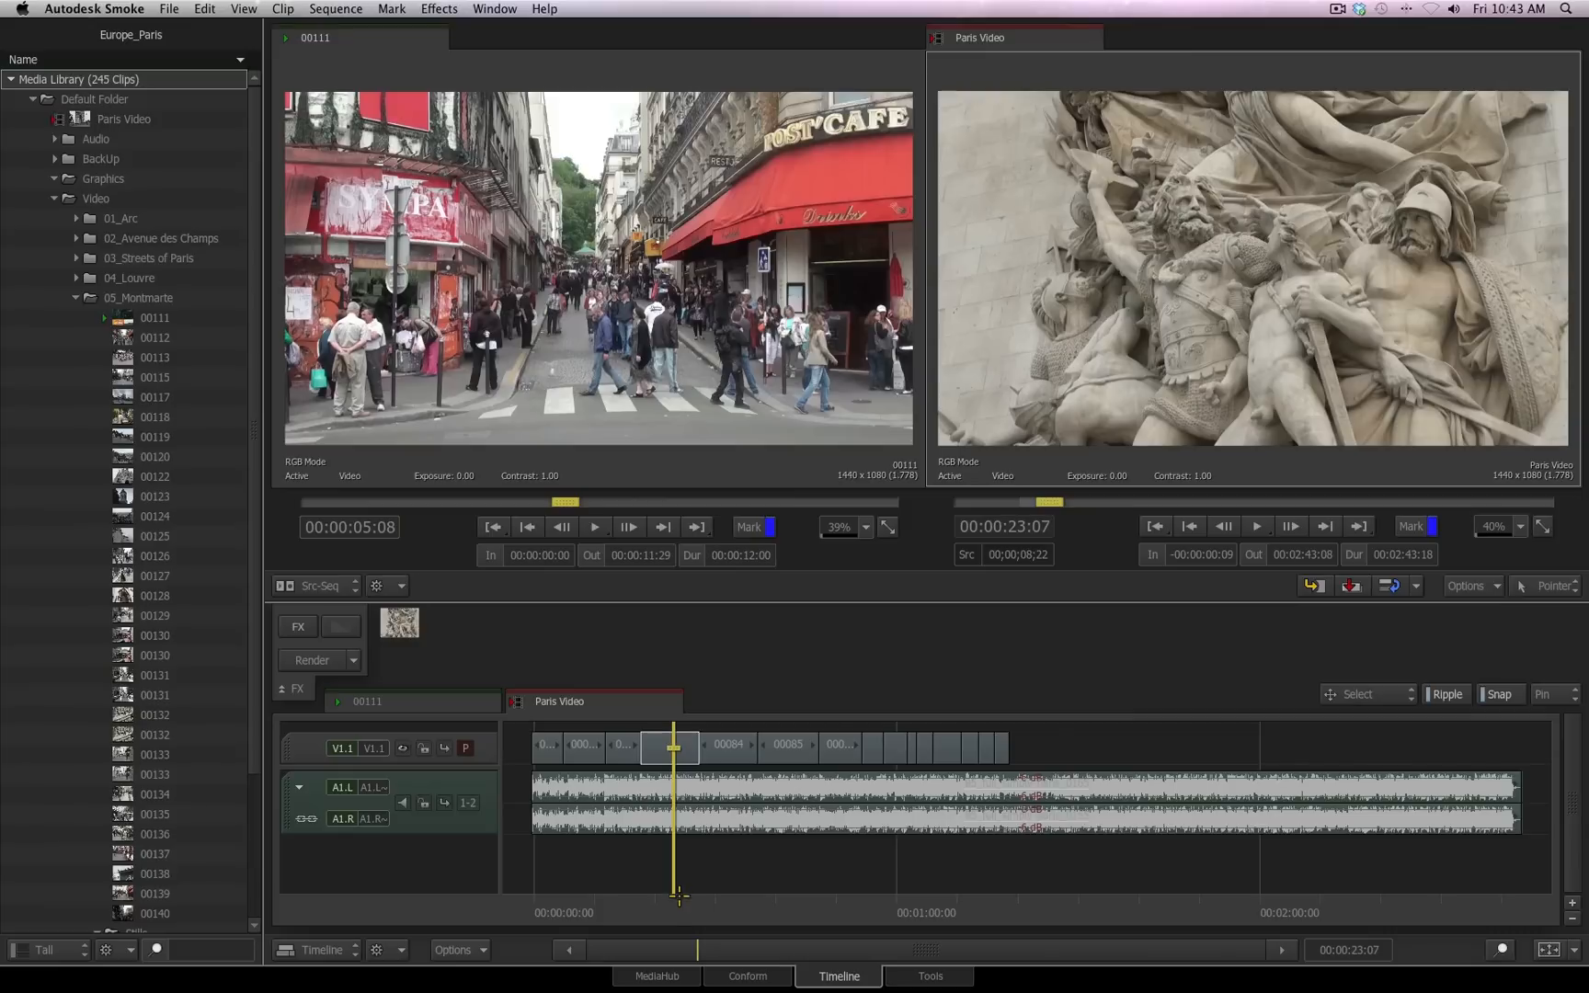
key("m")
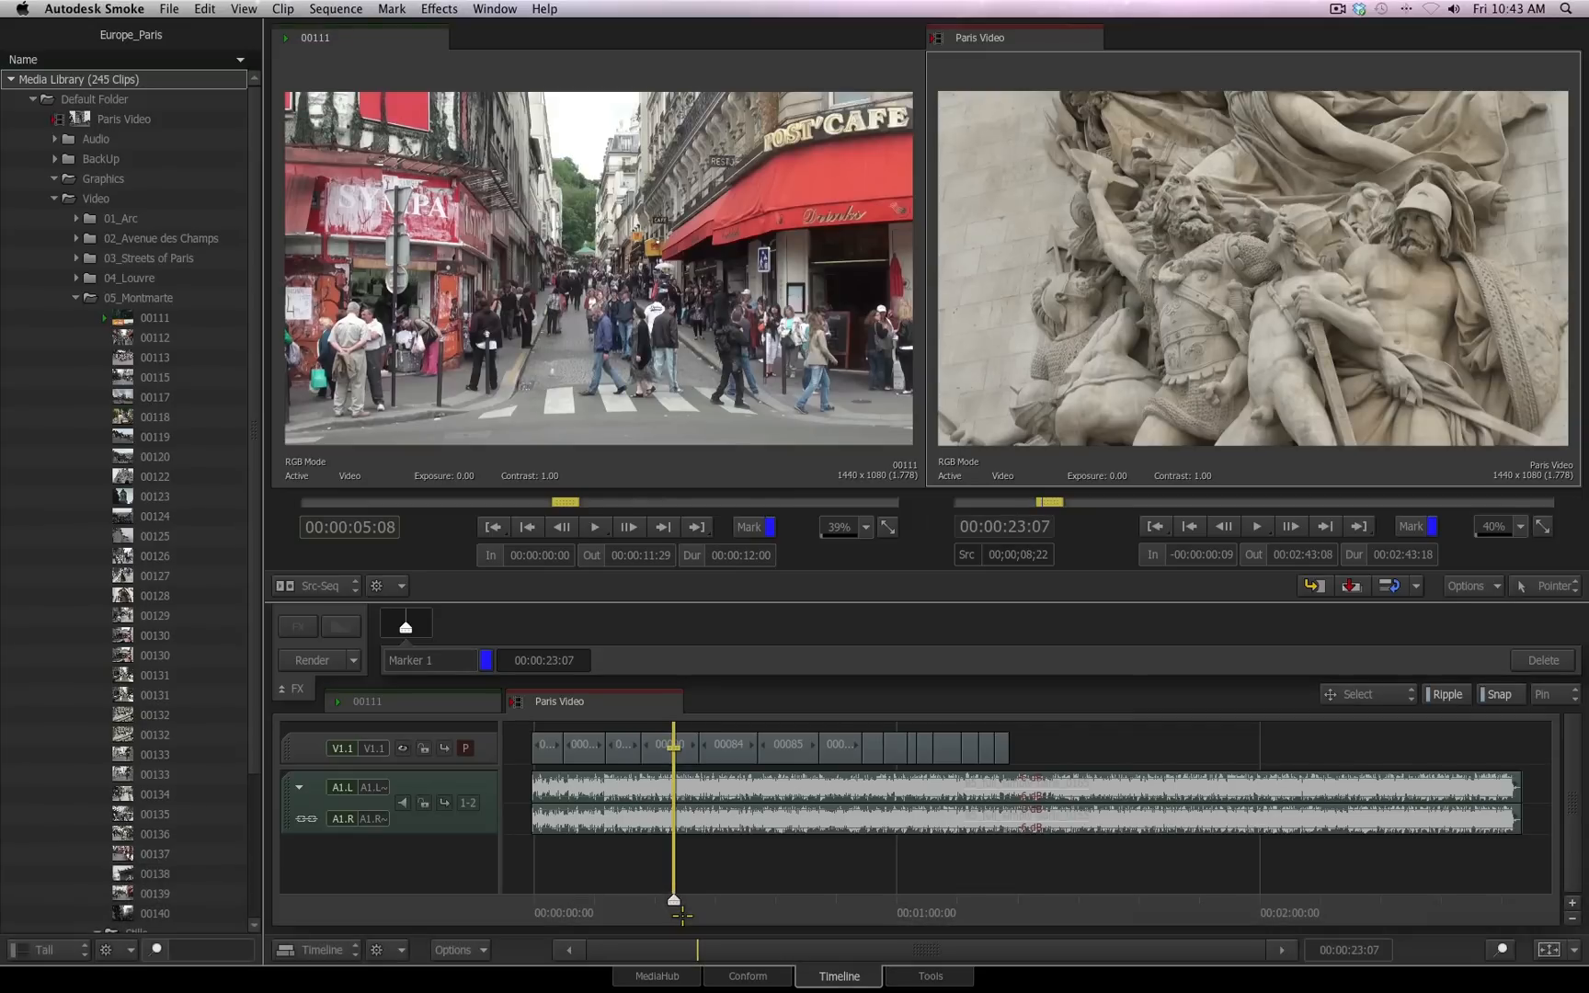
- Add a cue mark during playback at 00:00:27:15 and another with the playhead parked at 00:00:55:03
key("space")
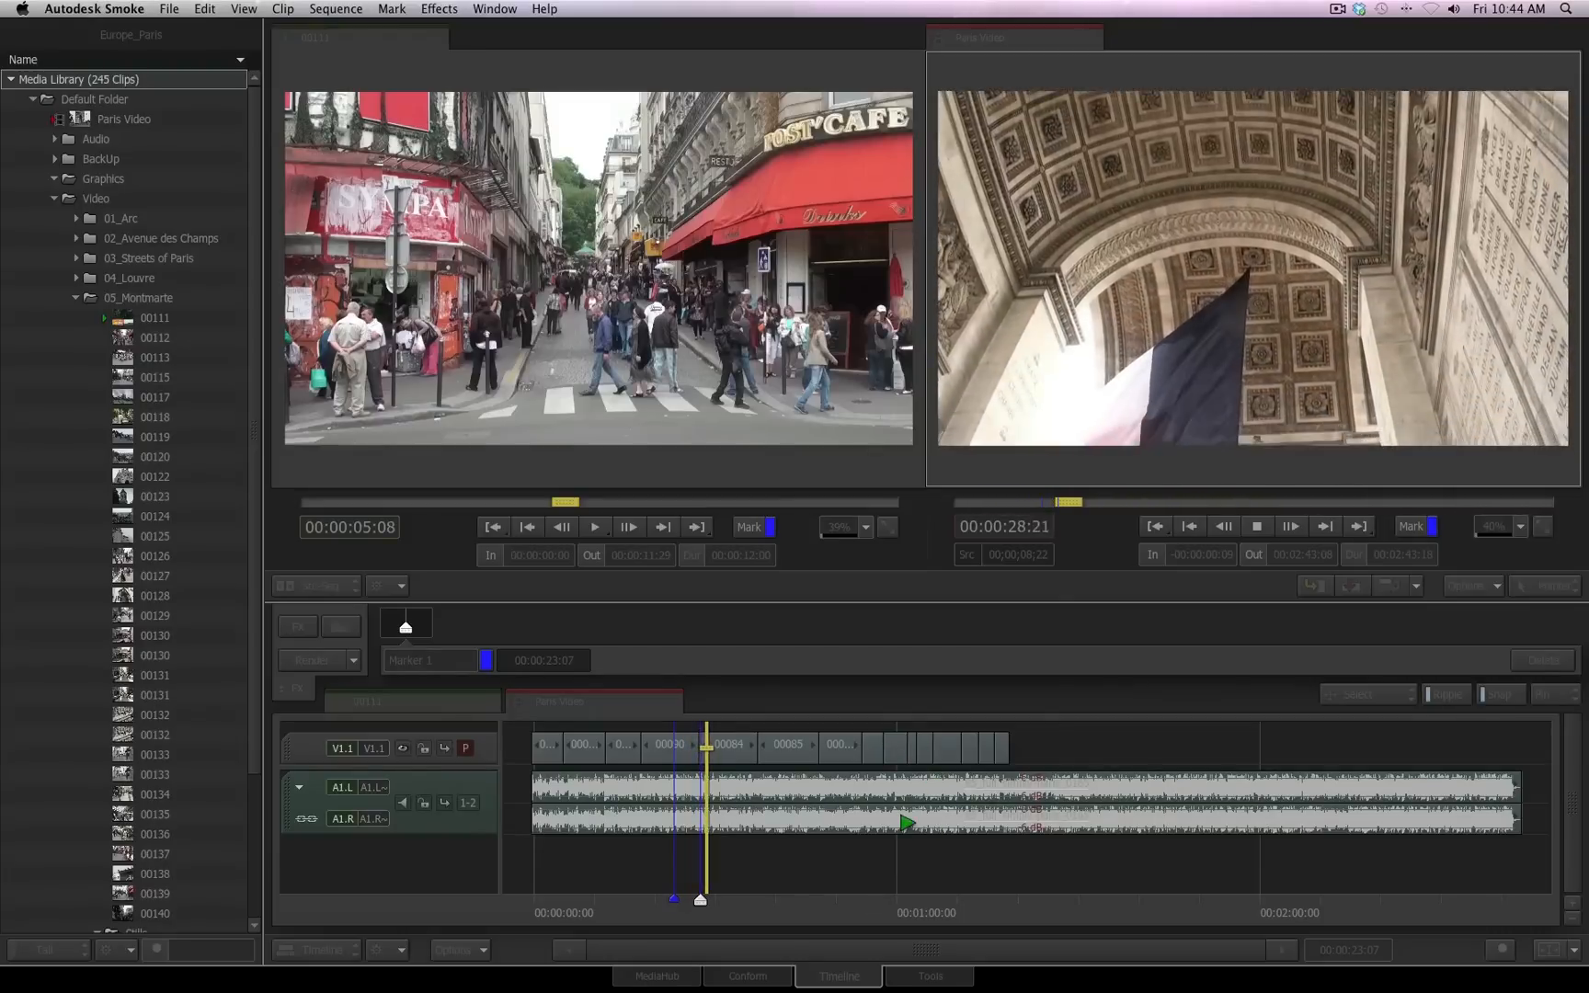
key("space")
left_click_drag(720, 911, 866, 911)
key("m")
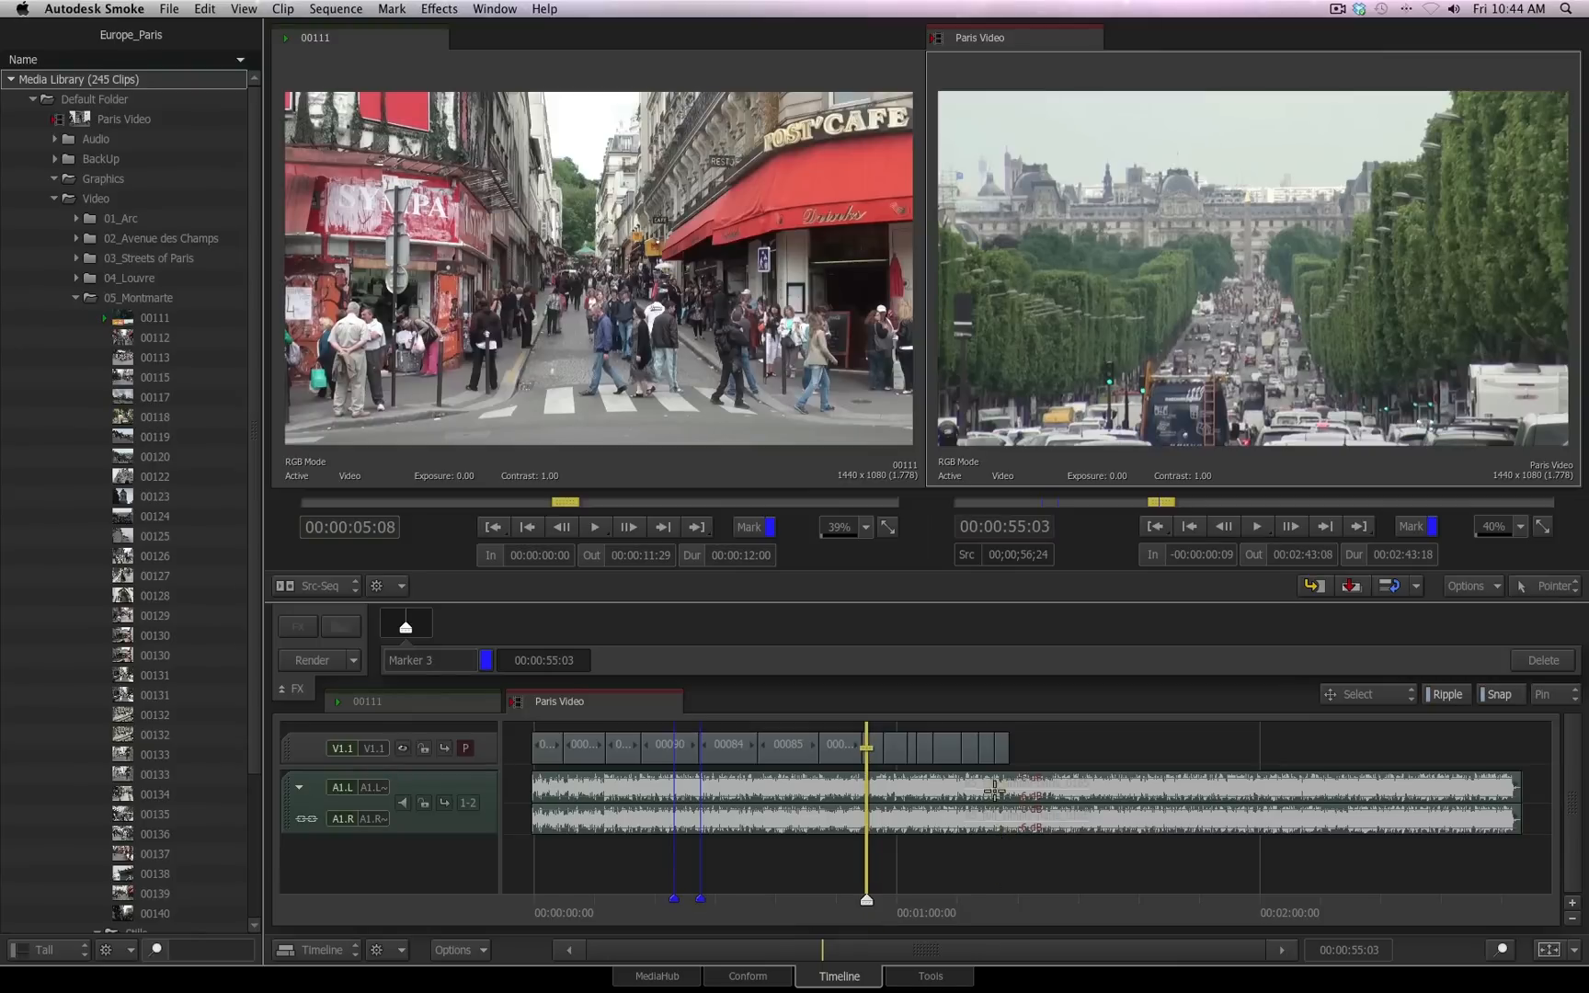
- Colour the cue mark at 00:00:55:03 yellow from the Pot swatches and rename it with the person's first name
left_click_drag(776, 908, 796, 906)
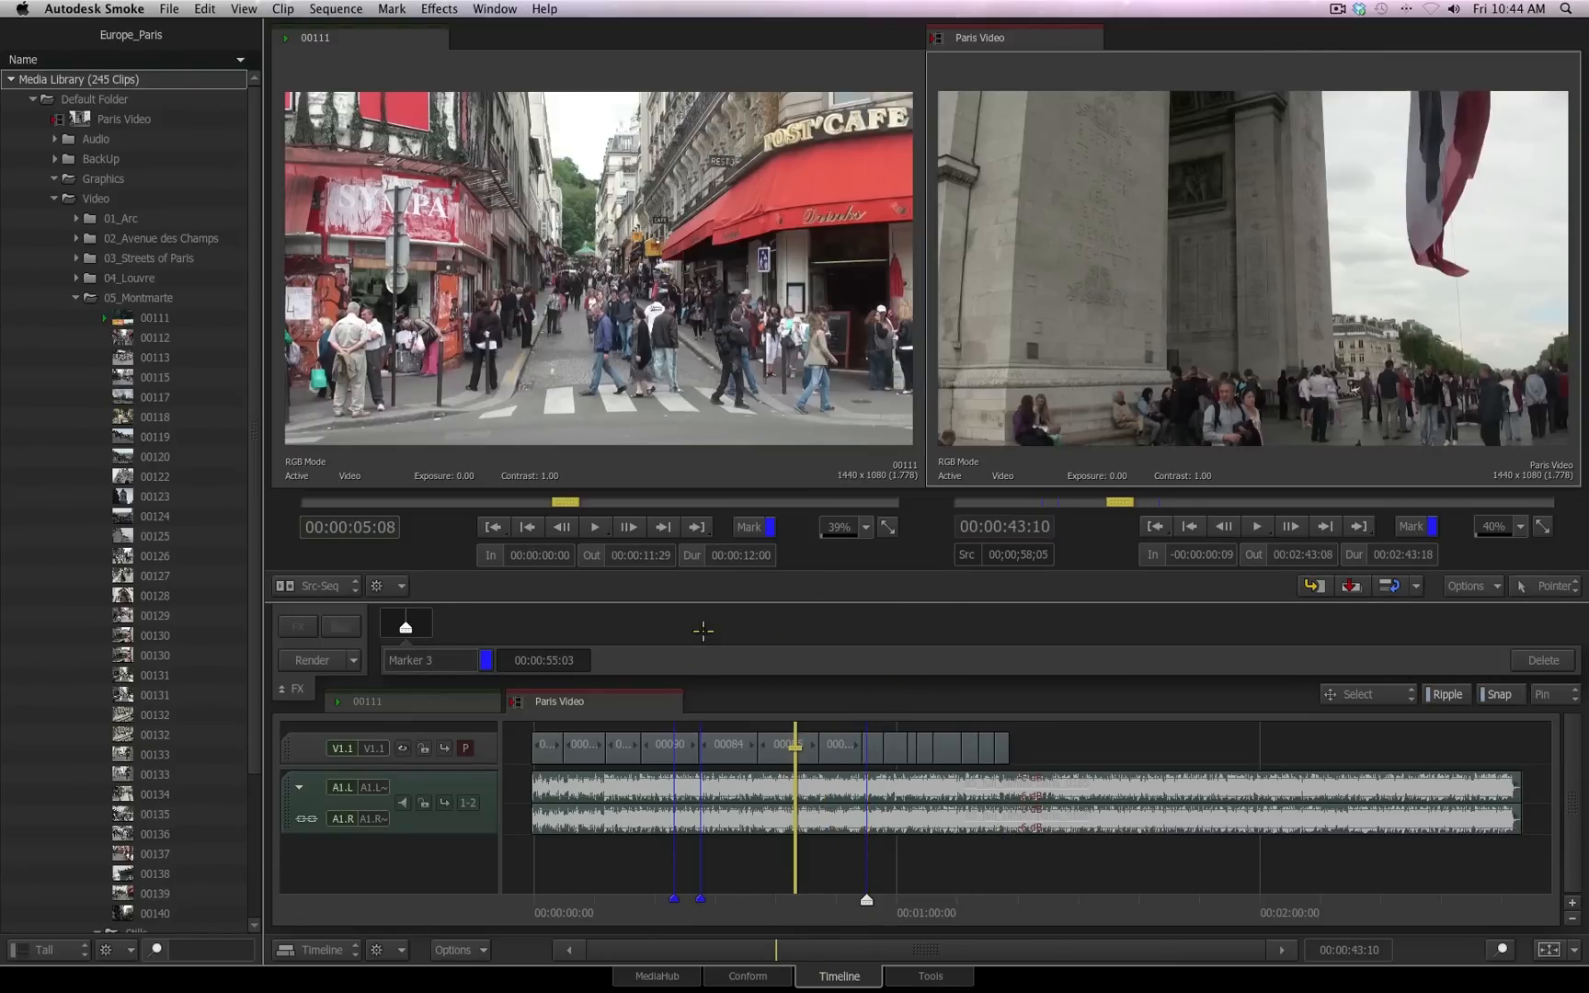
left_click(483, 660)
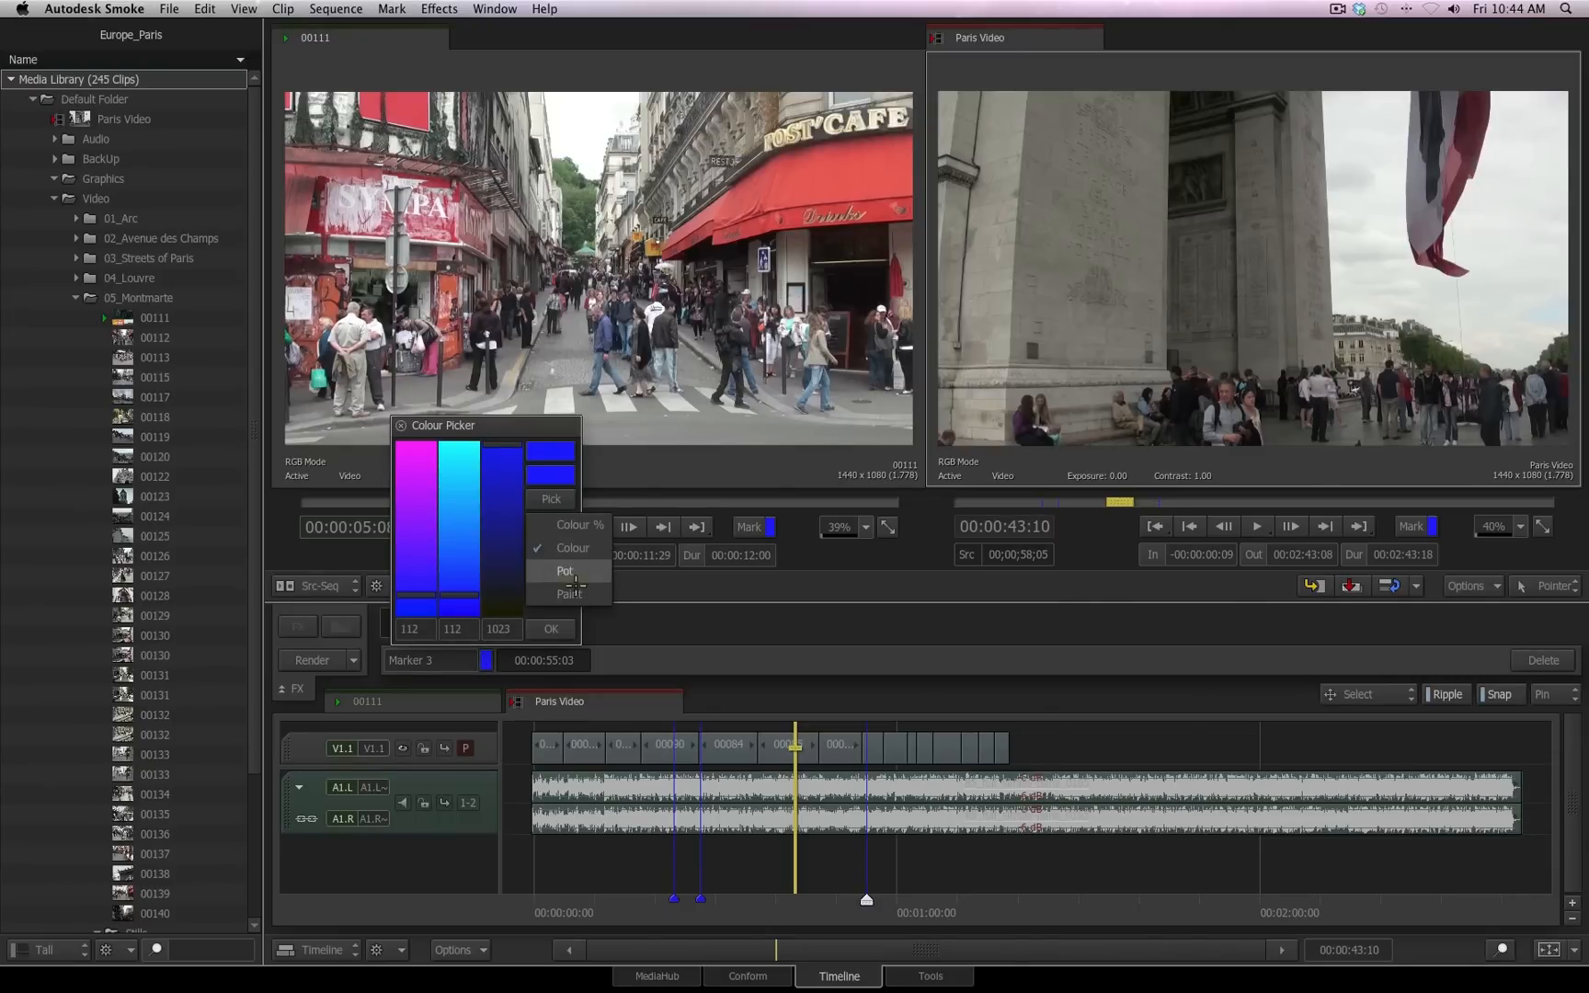
left_click(568, 570)
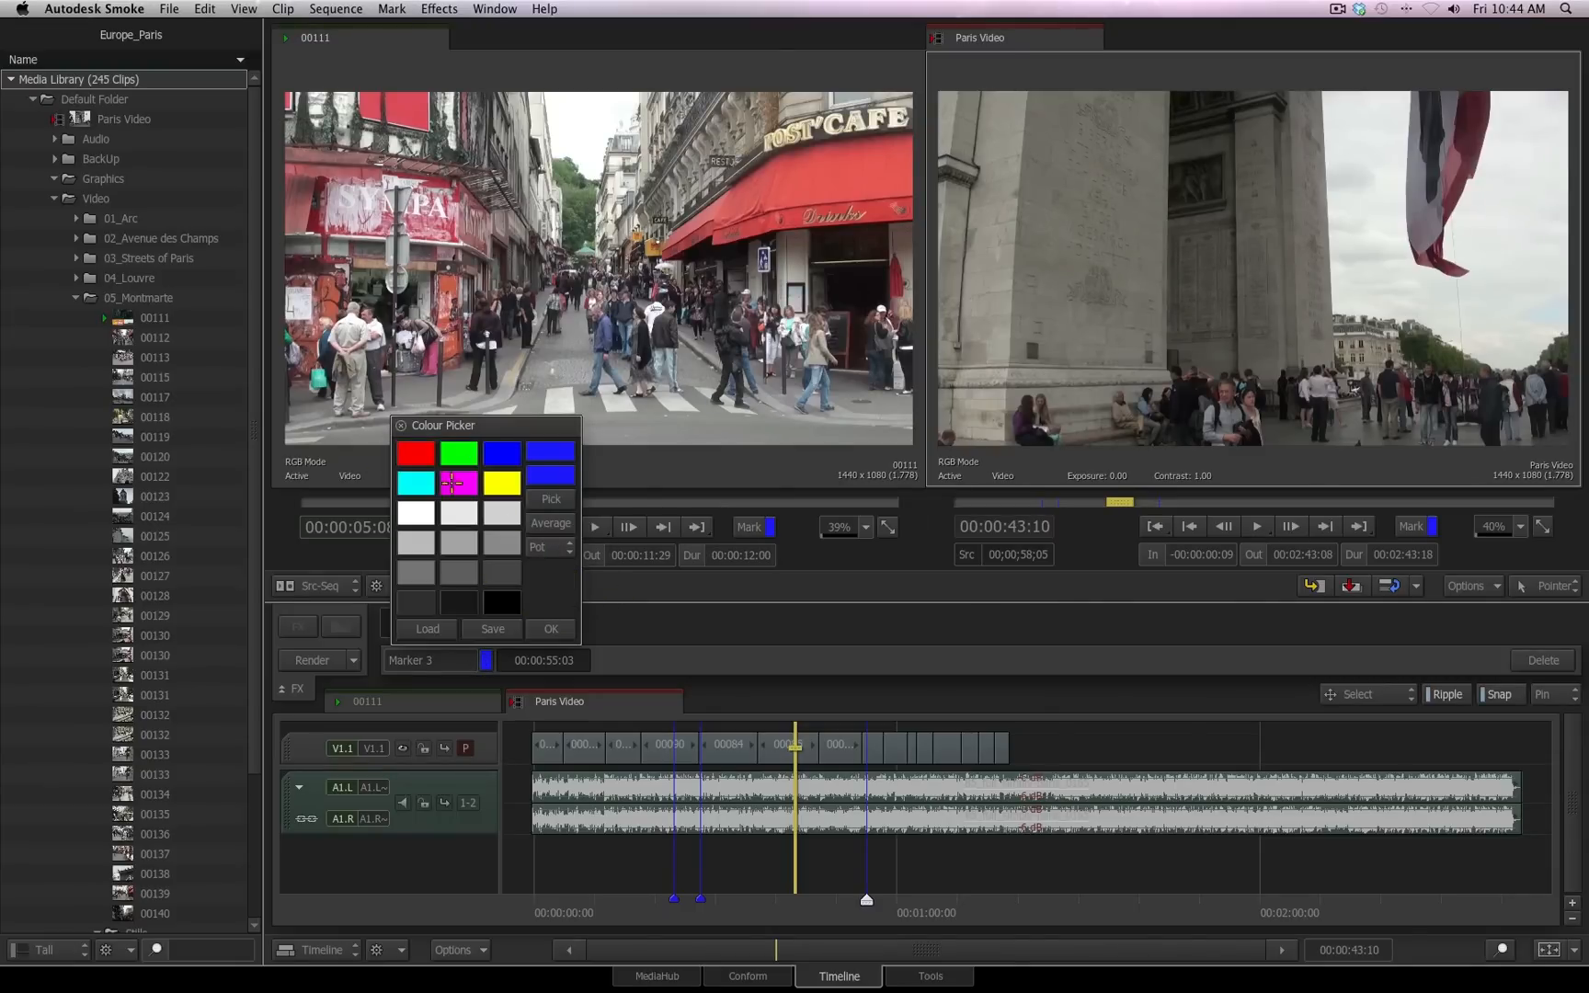
left_click(506, 480)
left_click(551, 629)
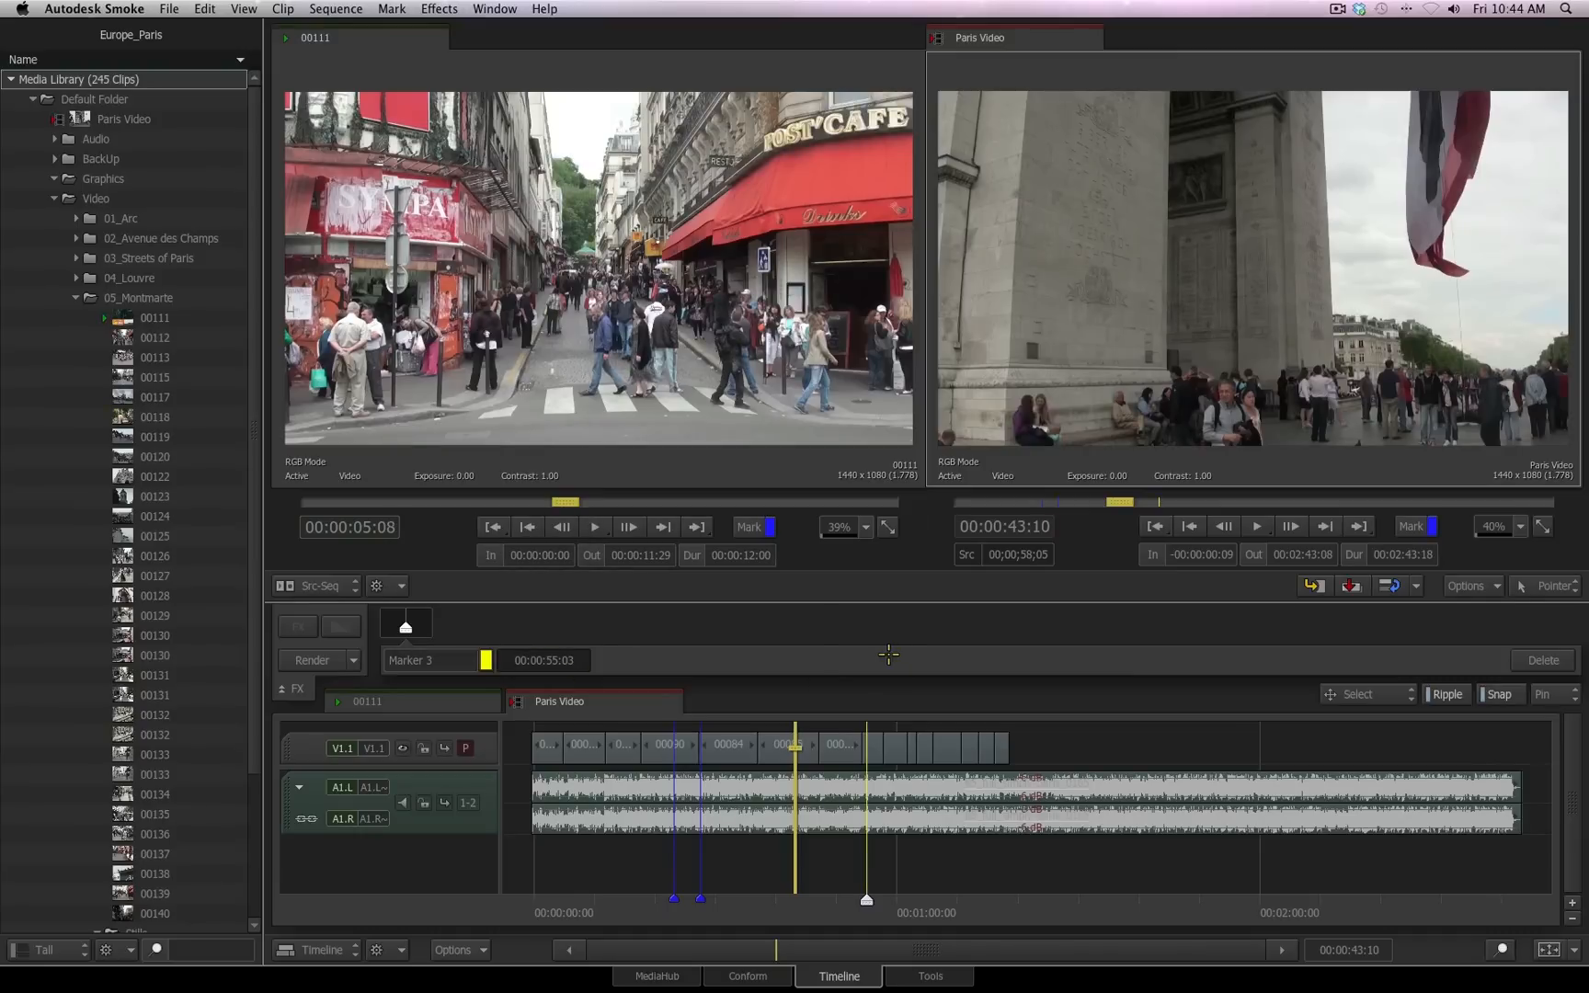
left_click(455, 669)
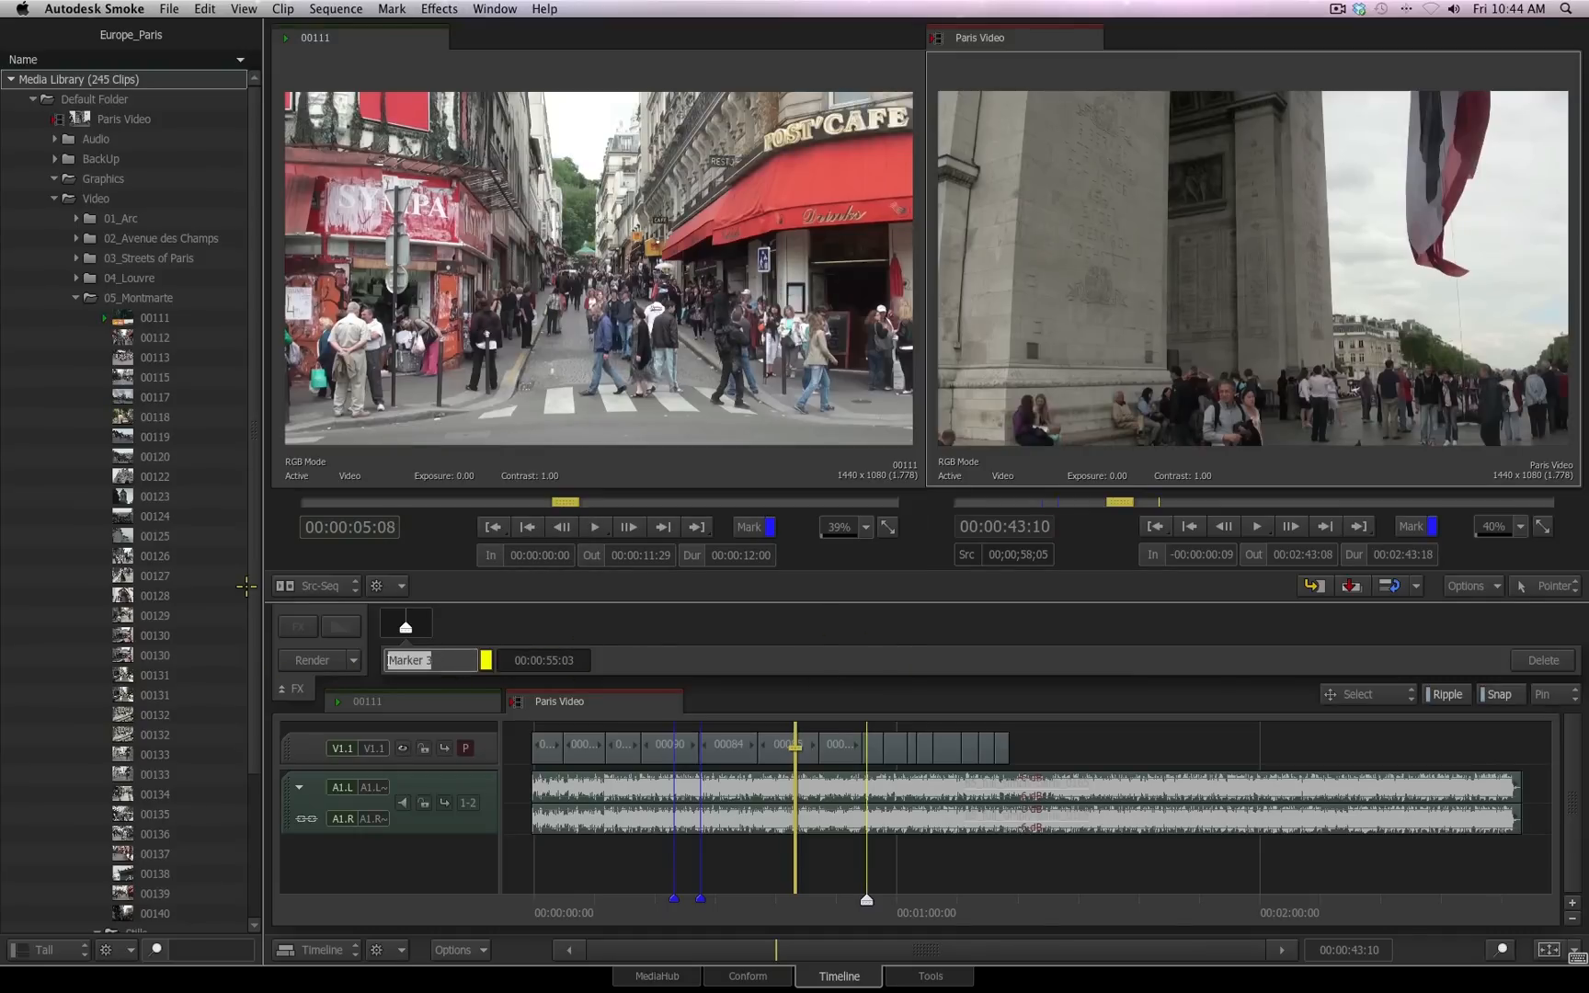
type("Ken")
key("Return")
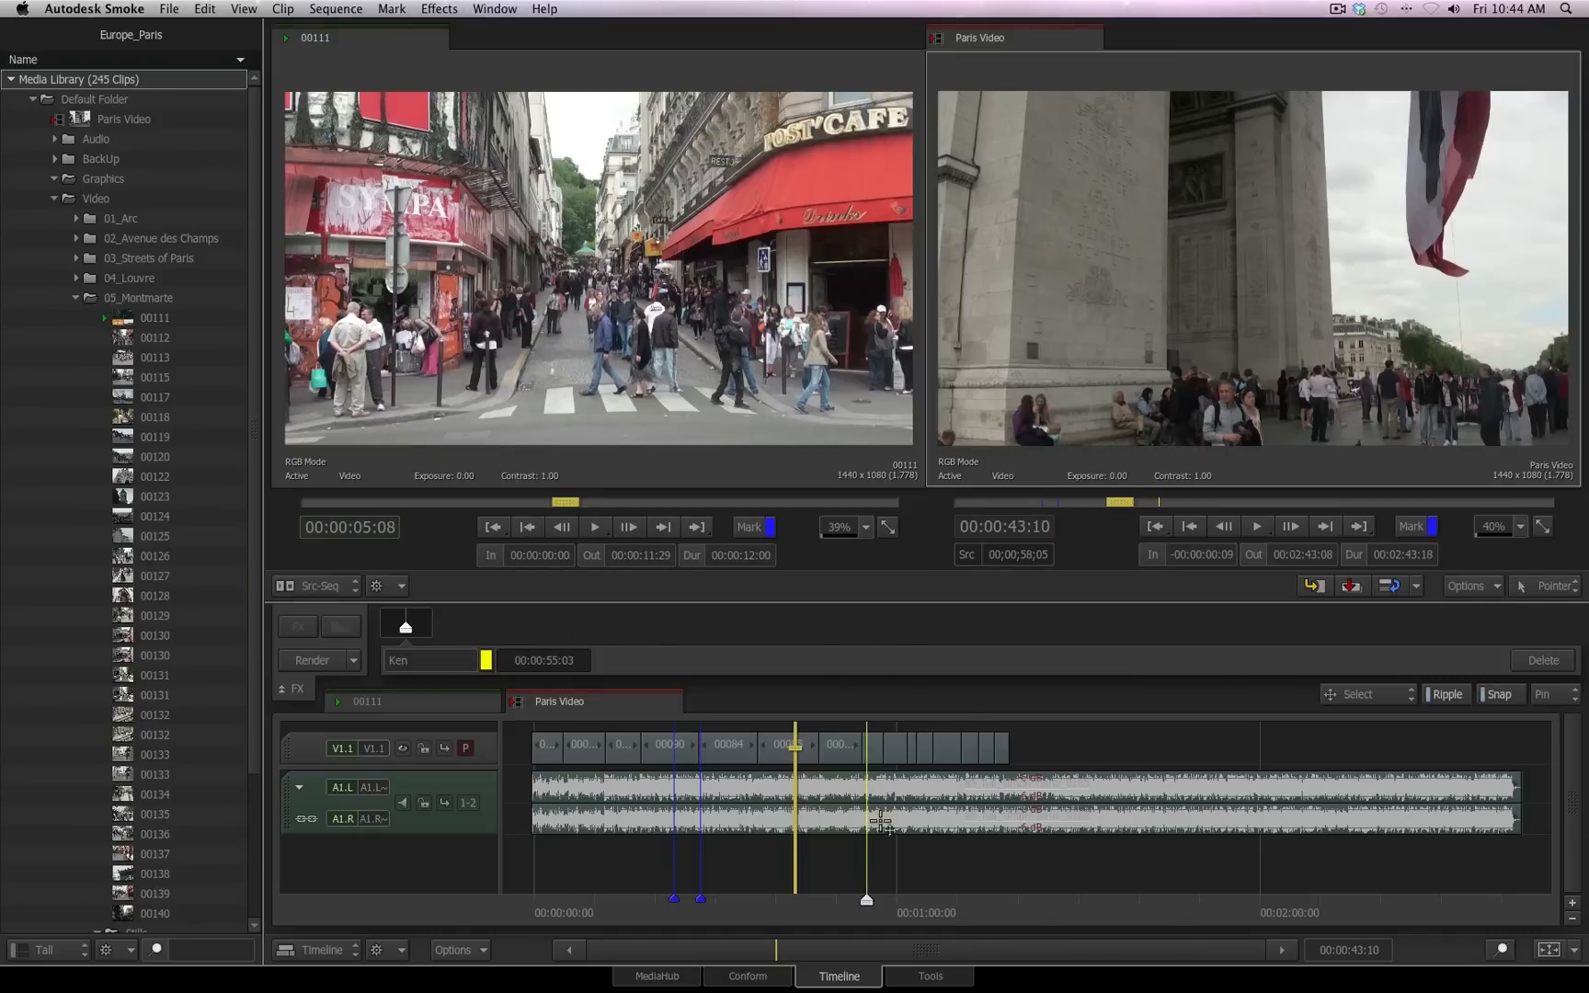
- Colour the cue mark at 00:00:27:15 green and rename it Edit
left_click(702, 909)
left_click(701, 902)
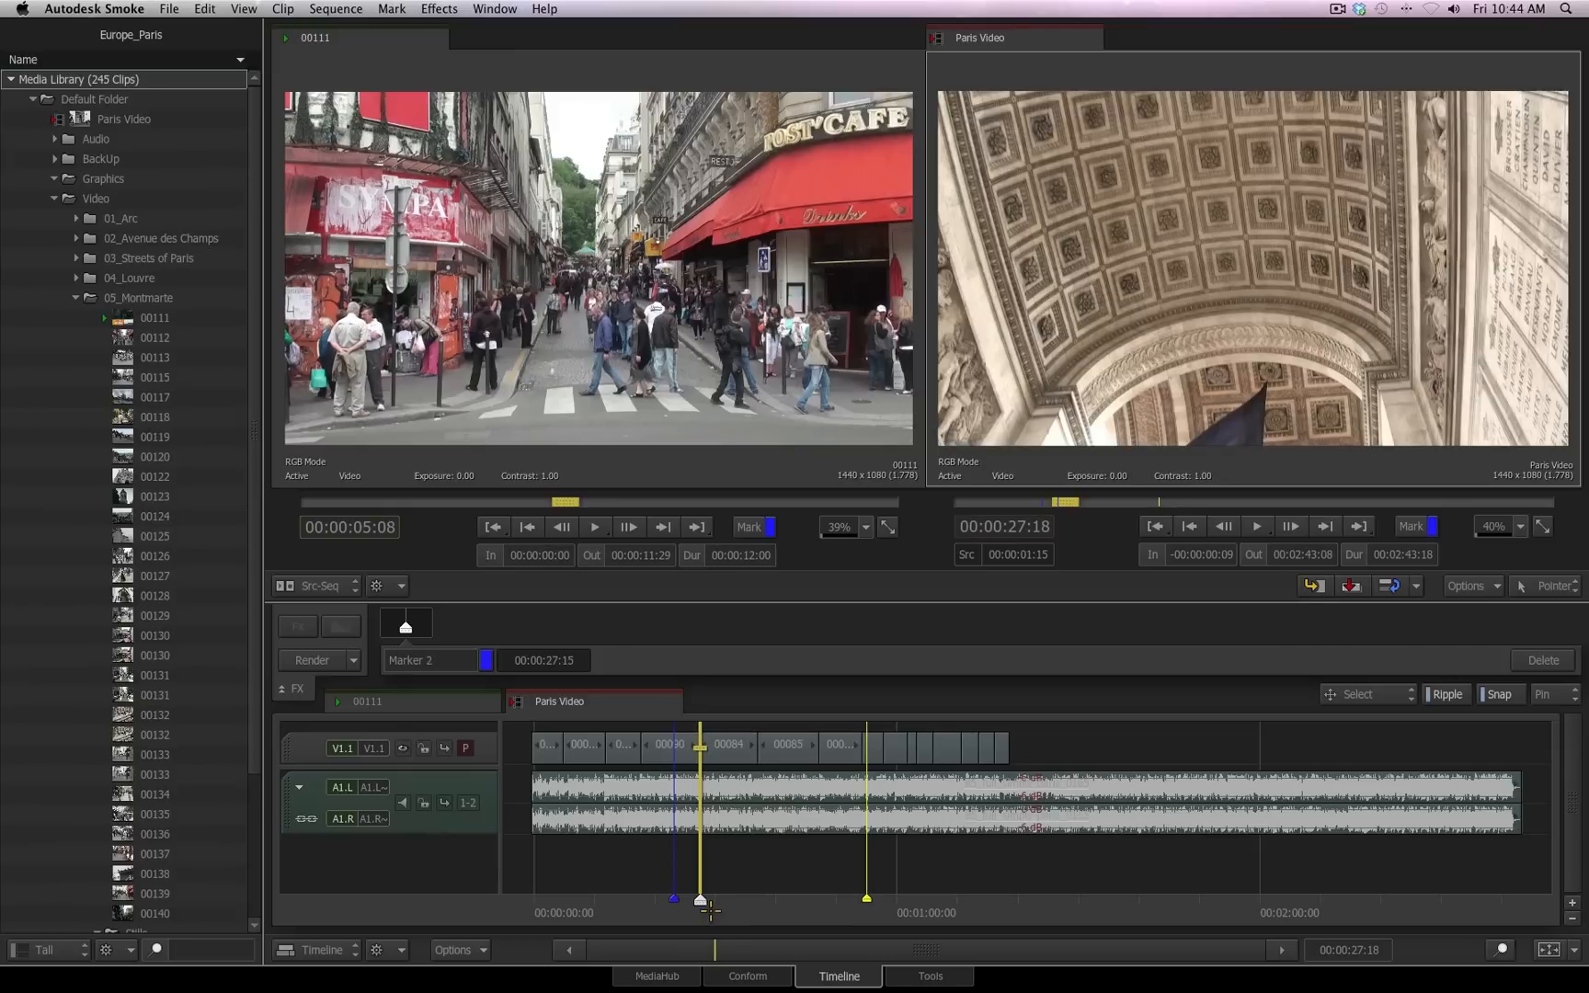
left_click(486, 660)
left_click(448, 453)
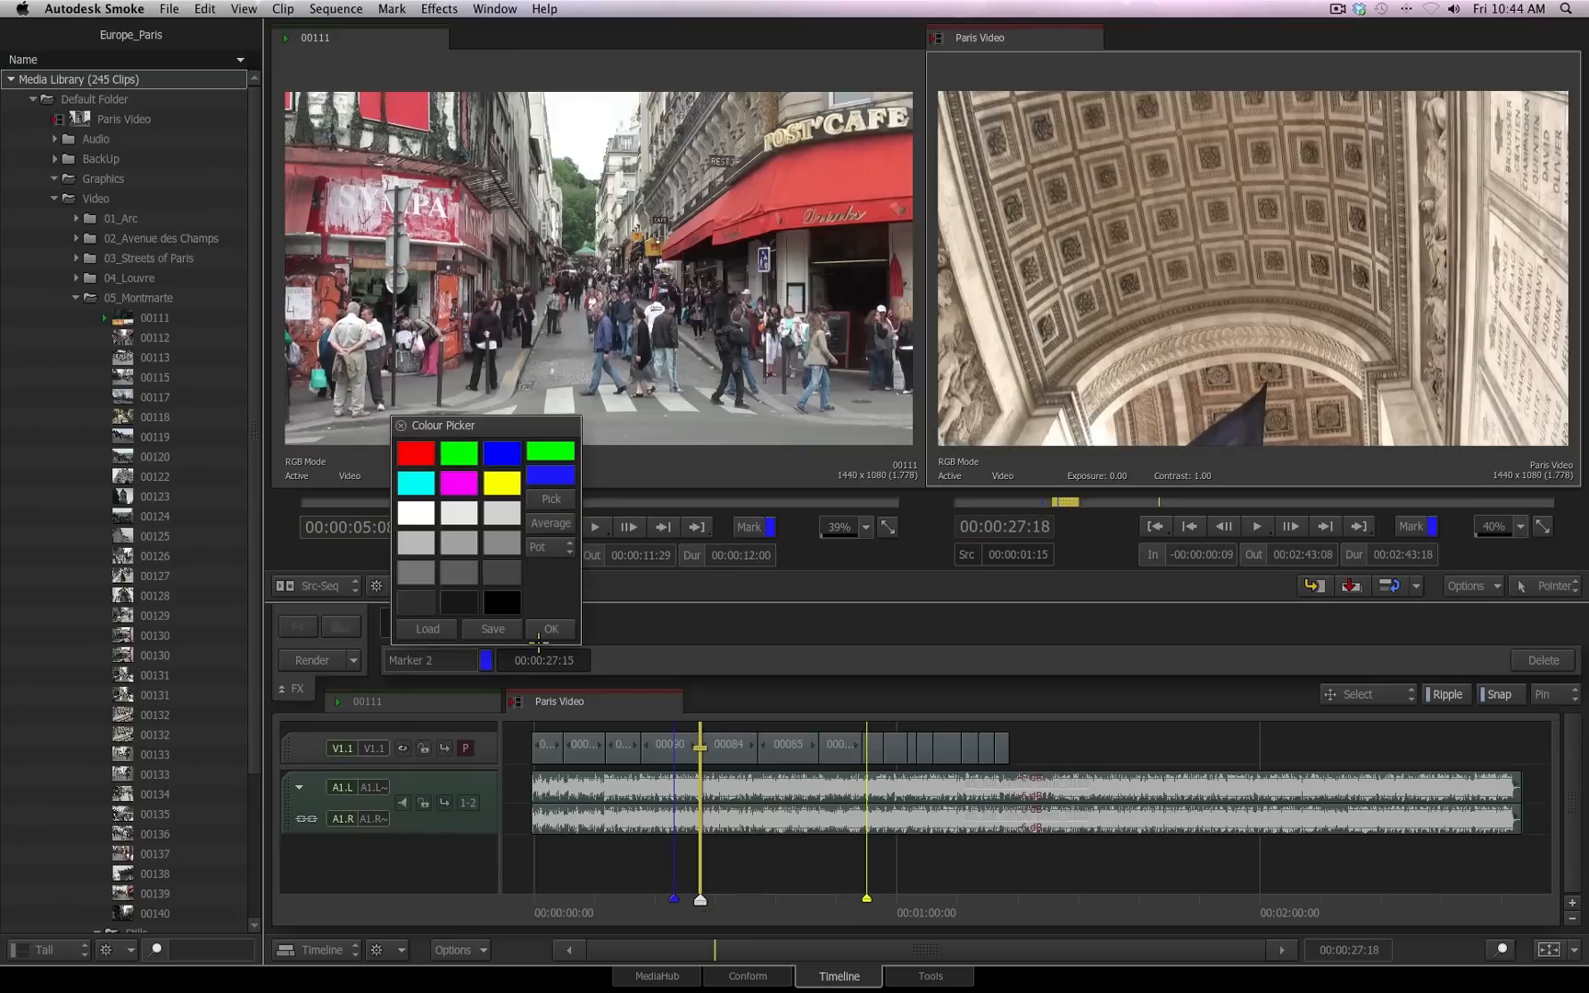
left_click(538, 633)
left_click(451, 660)
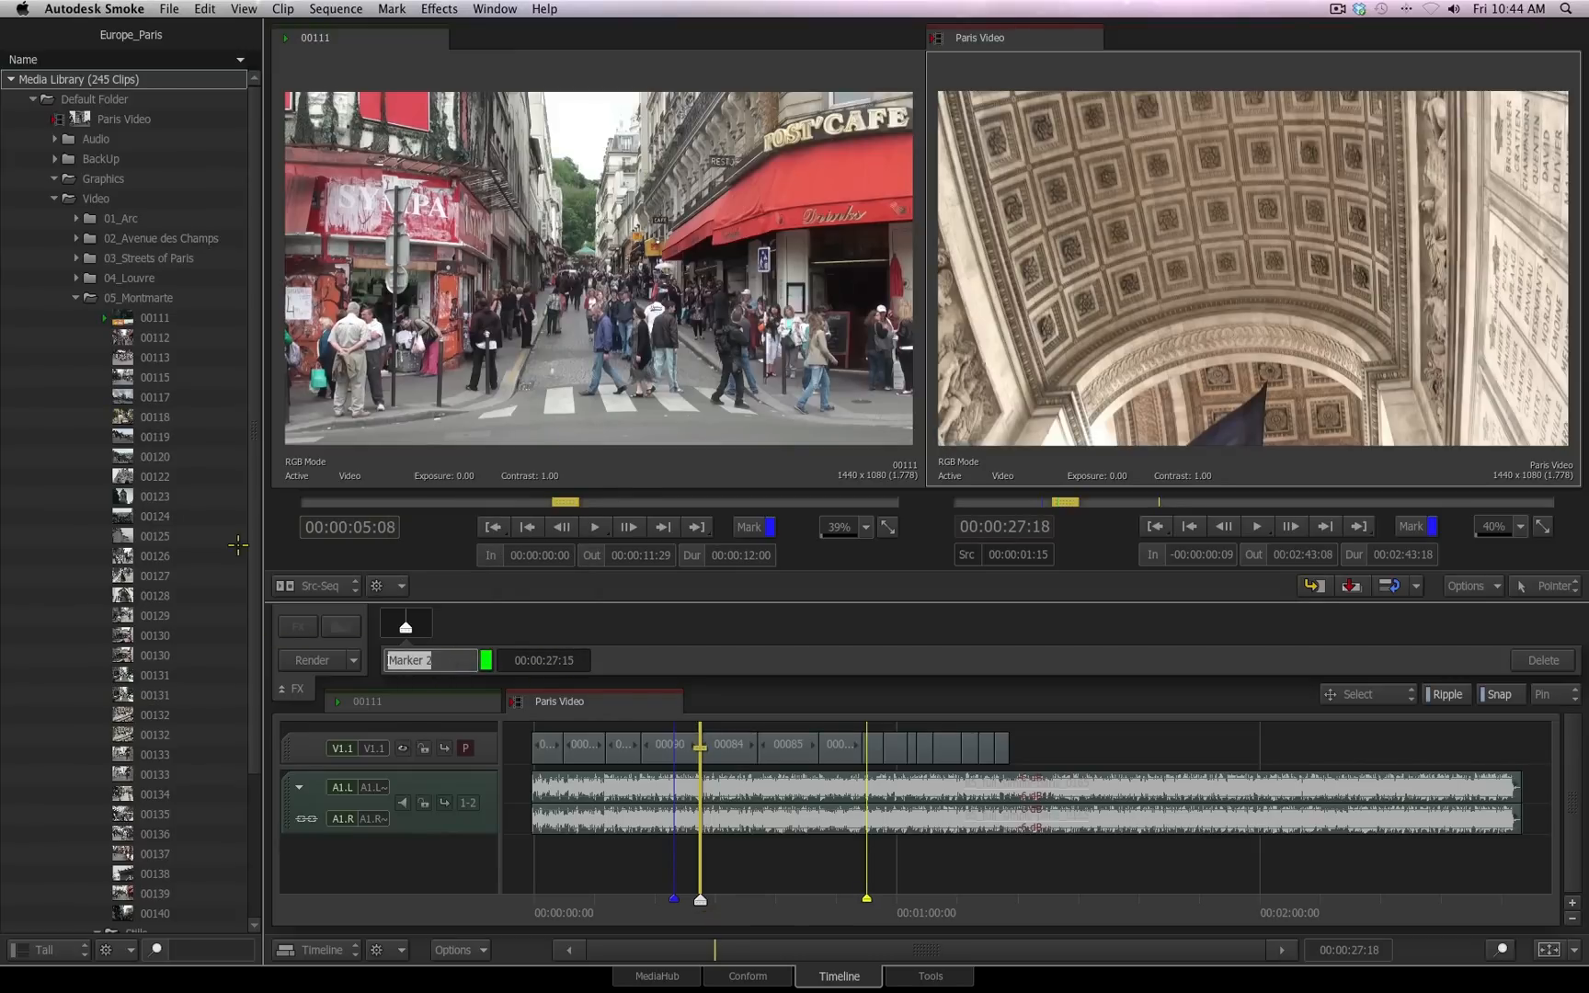
type("Edit")
key("Return")
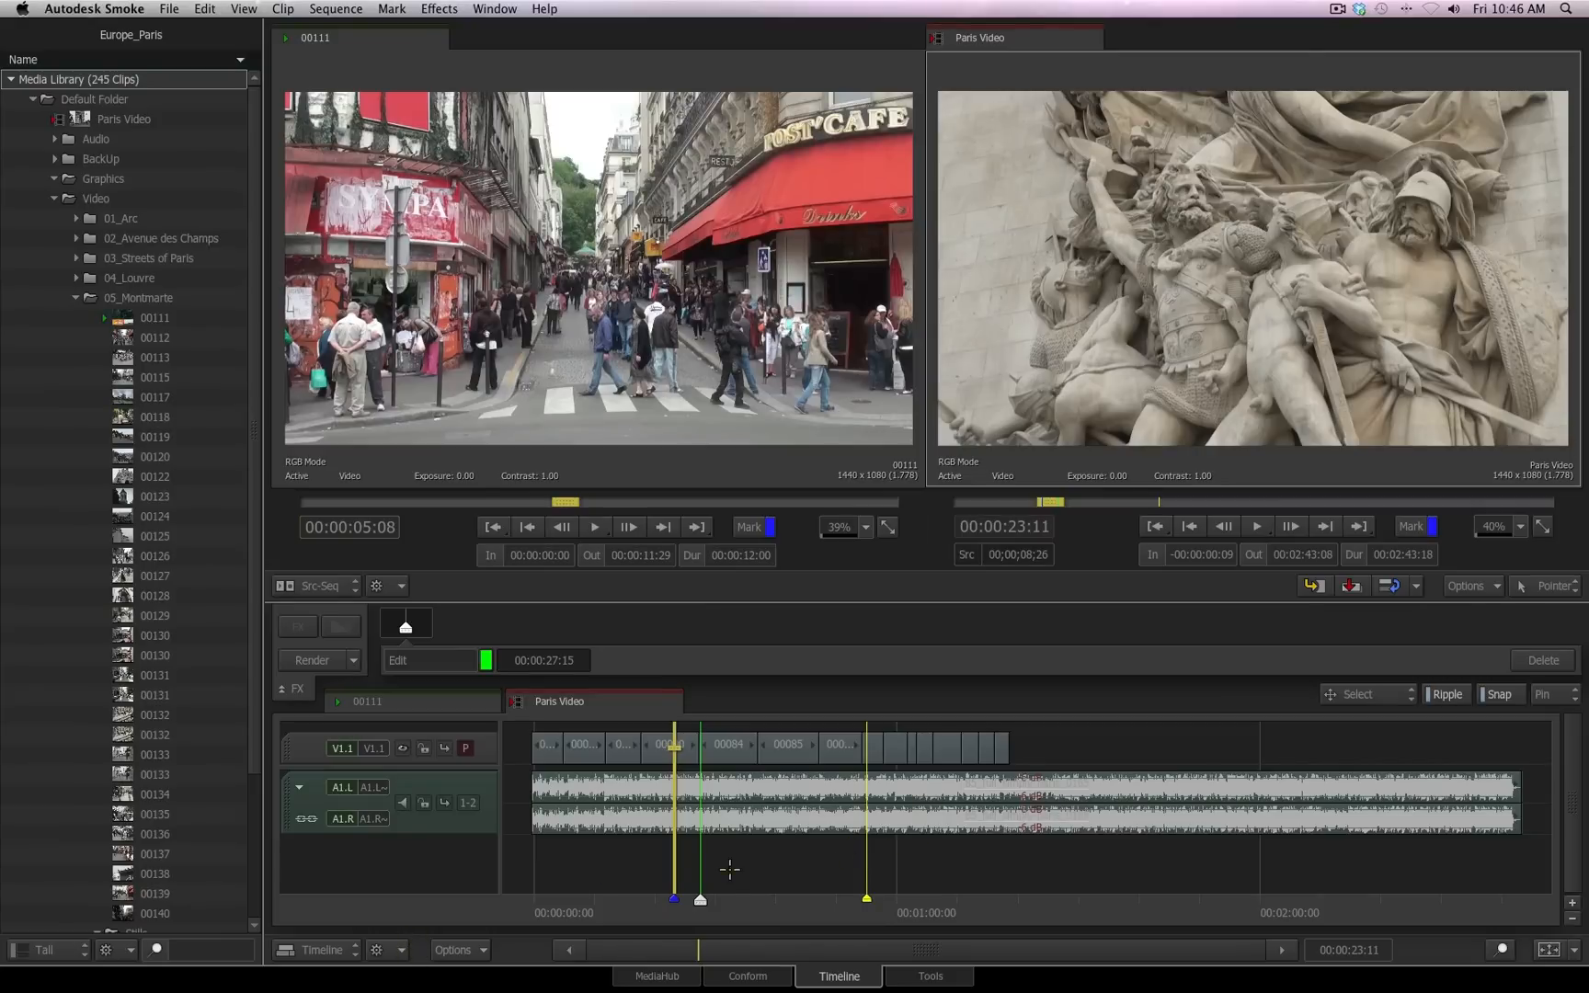
- Send the sequence playhead directly to the cue mark Marker 1 with the Go To command
left_click(401, 948)
mouse_move(405, 660)
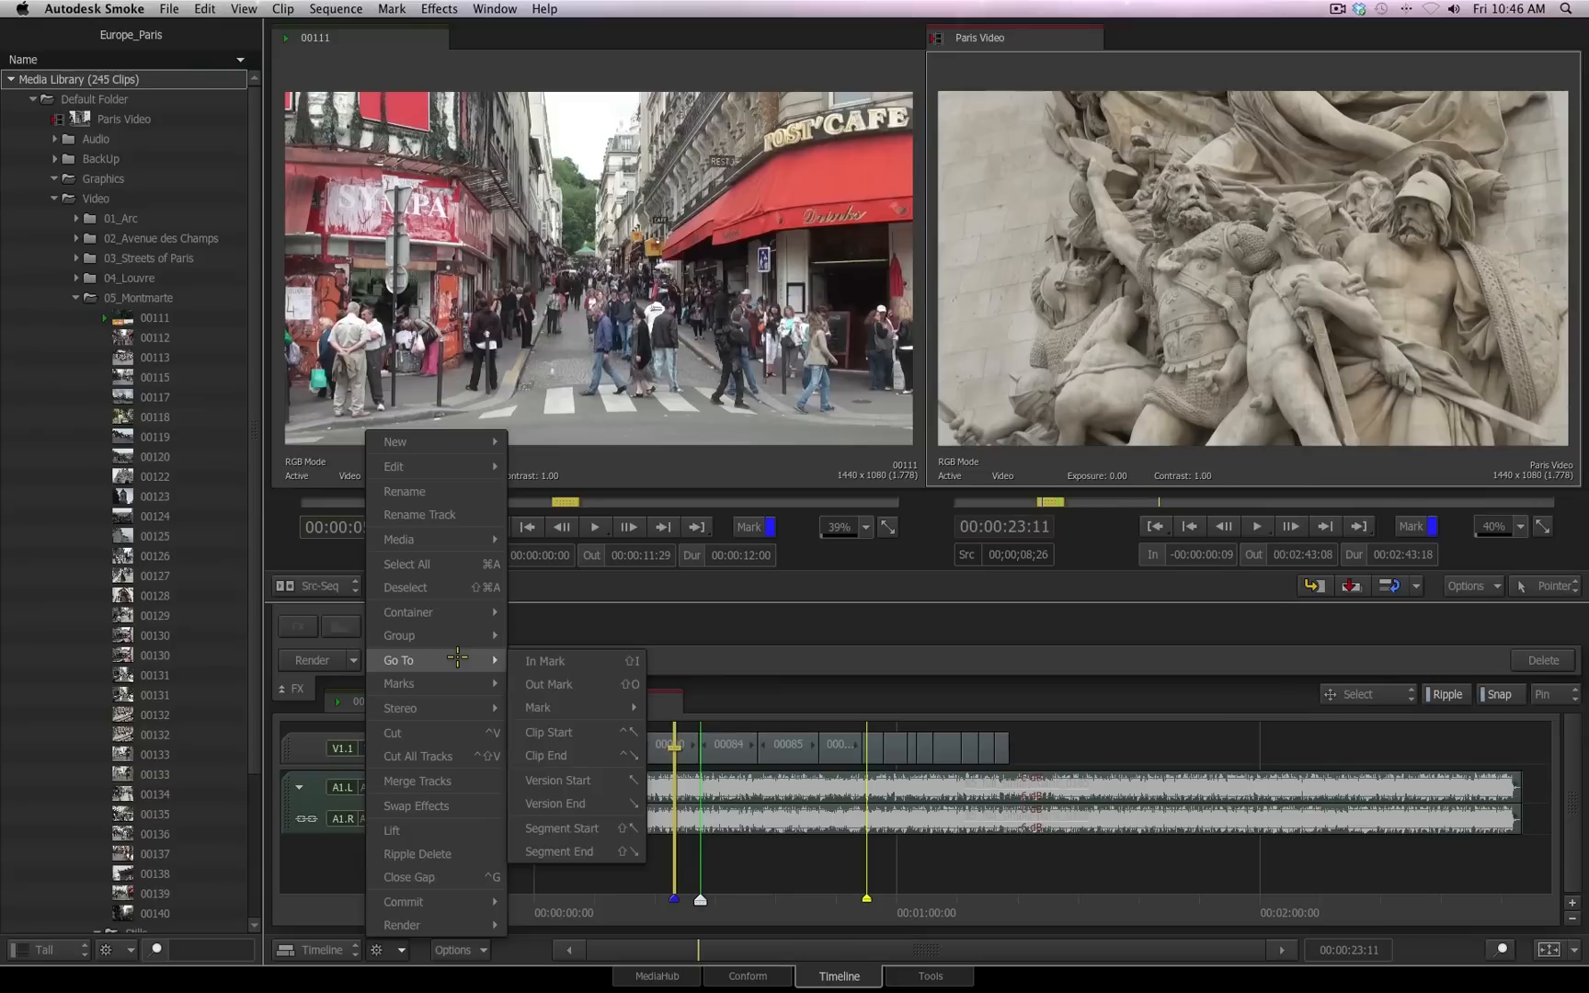
mouse_move(593, 707)
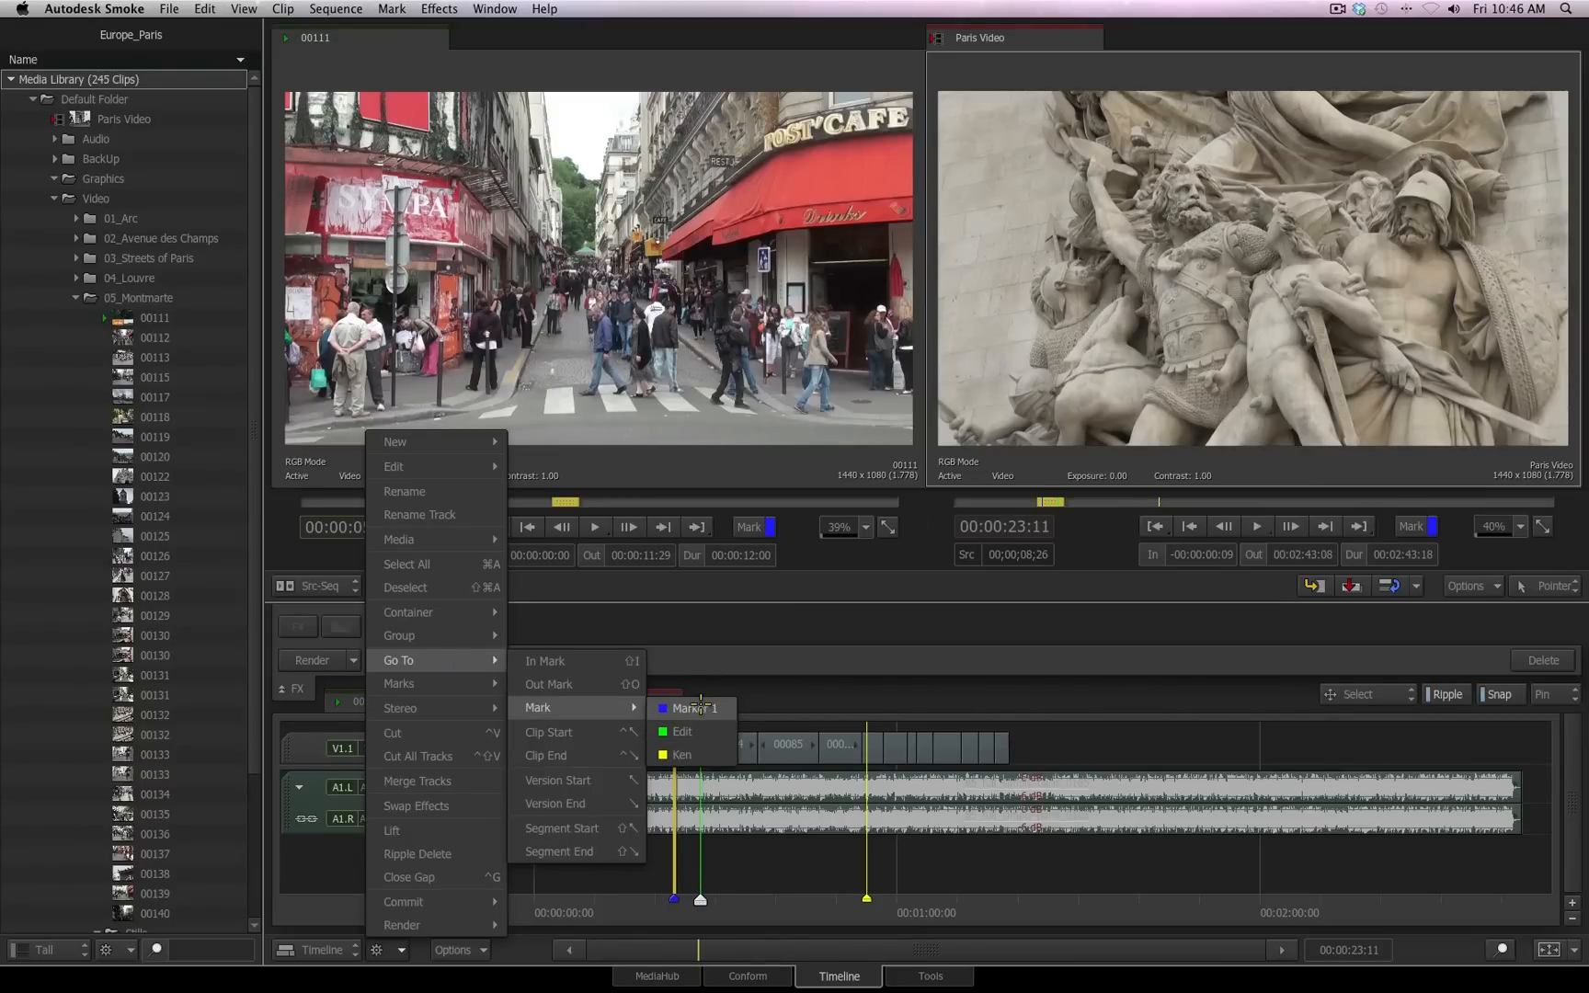
left_click(701, 707)
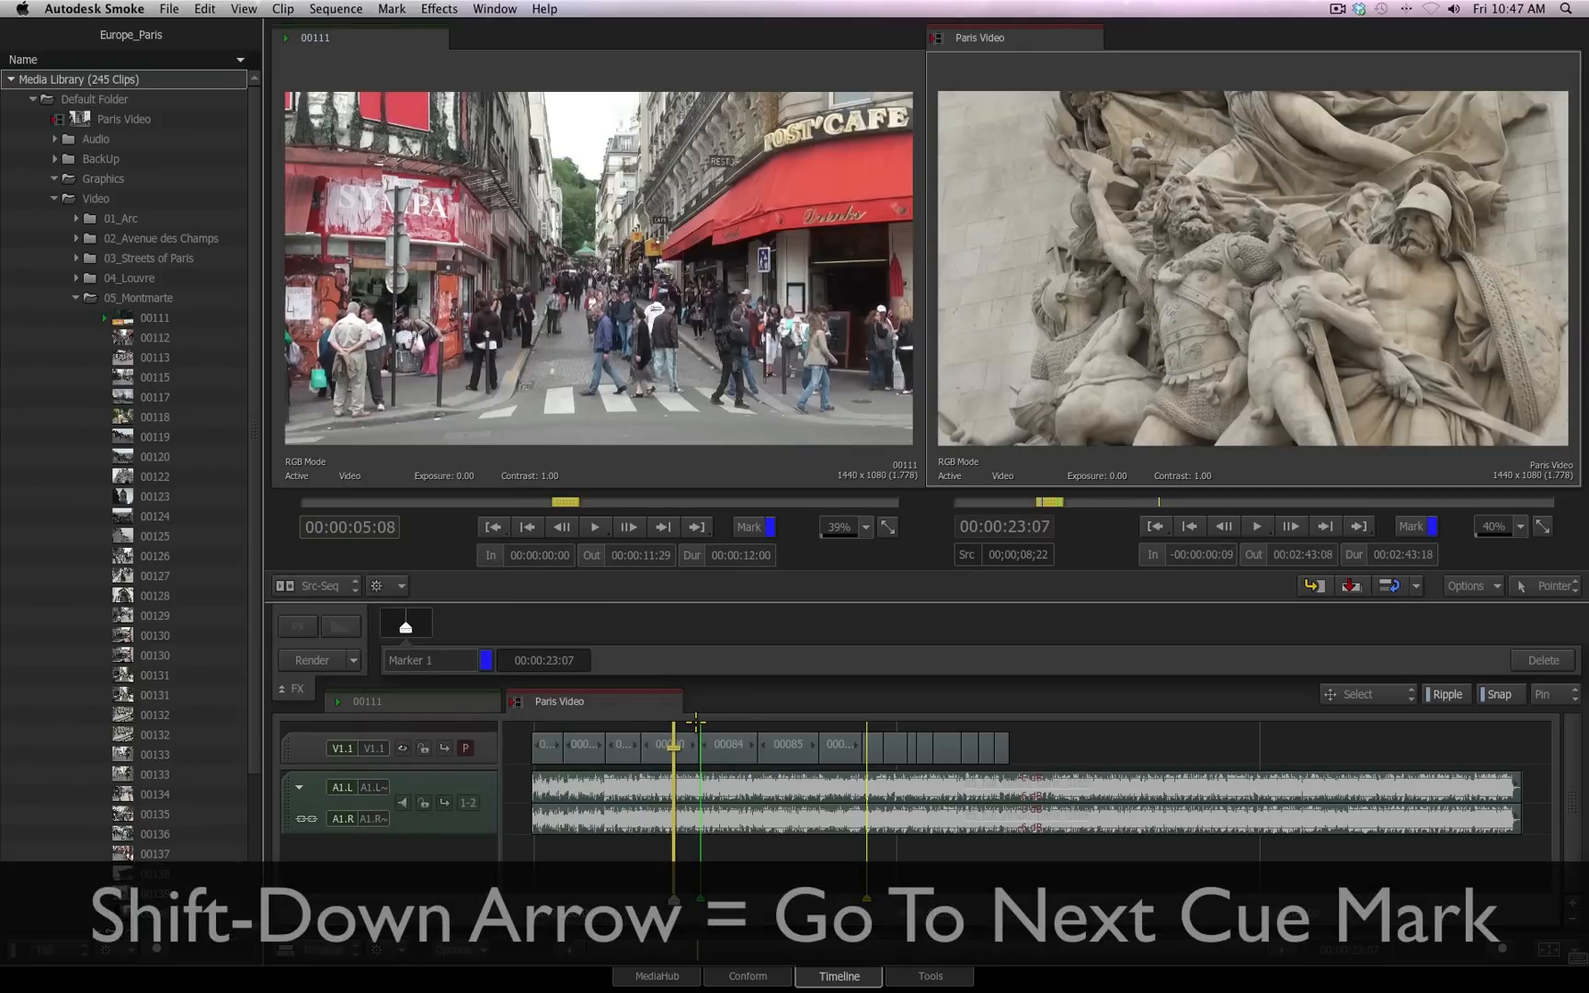
- Step the playhead forward through the next two cue marks, then back through the previous ones to Marker 1
key("shift+Down")
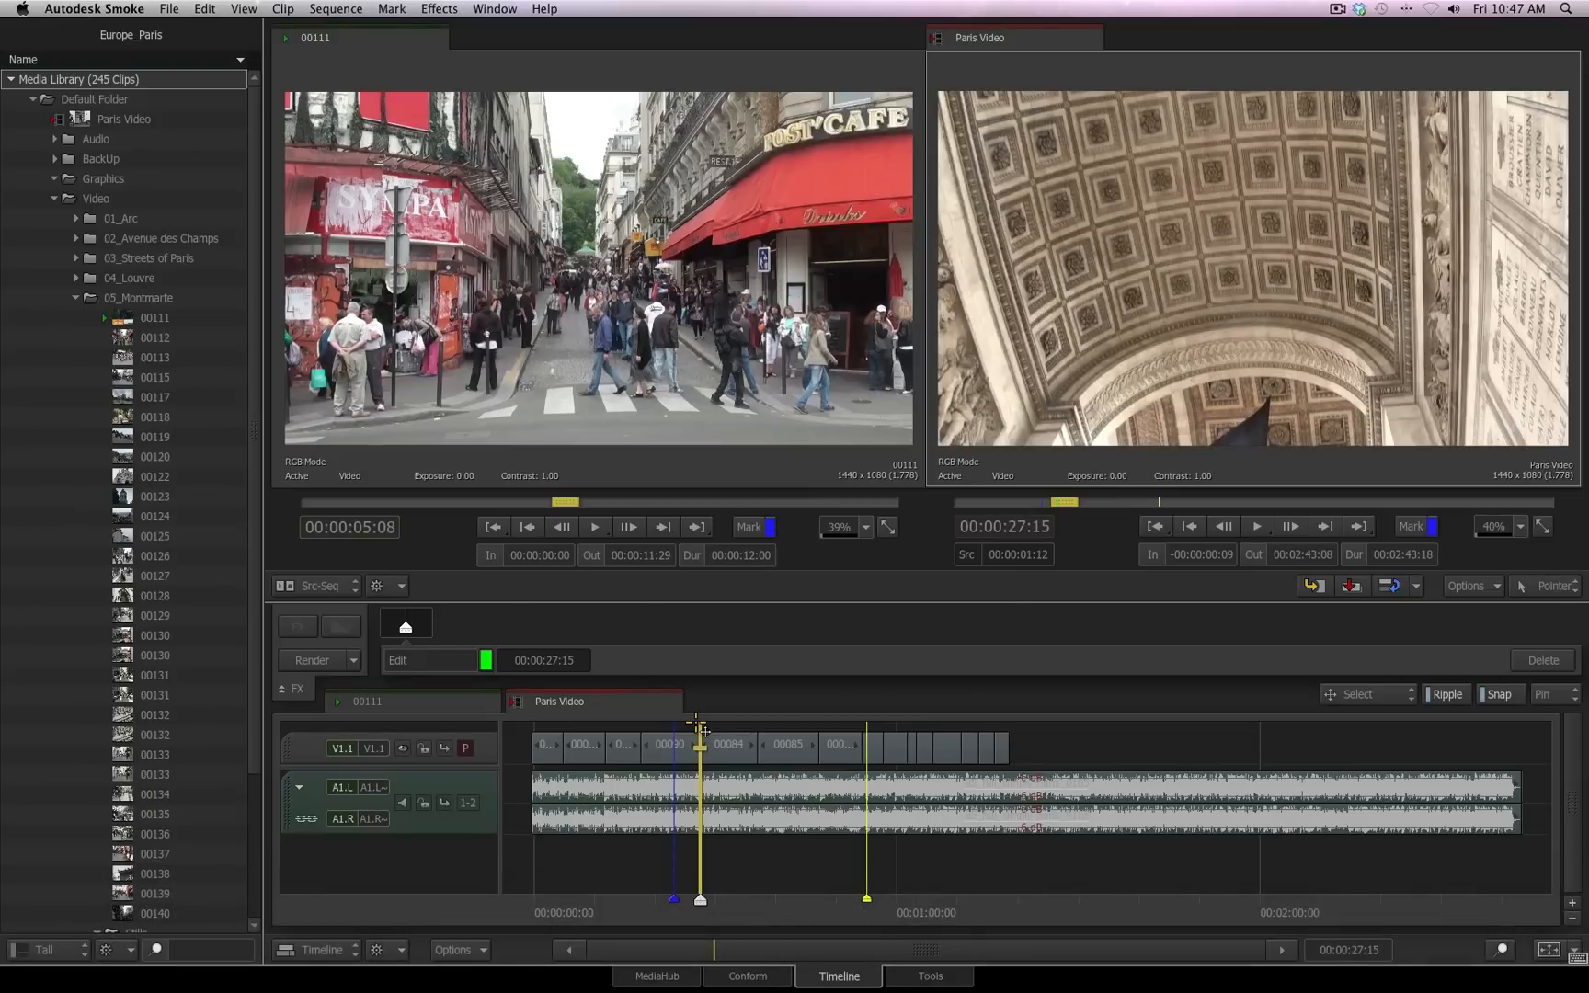
key("shift+Down")
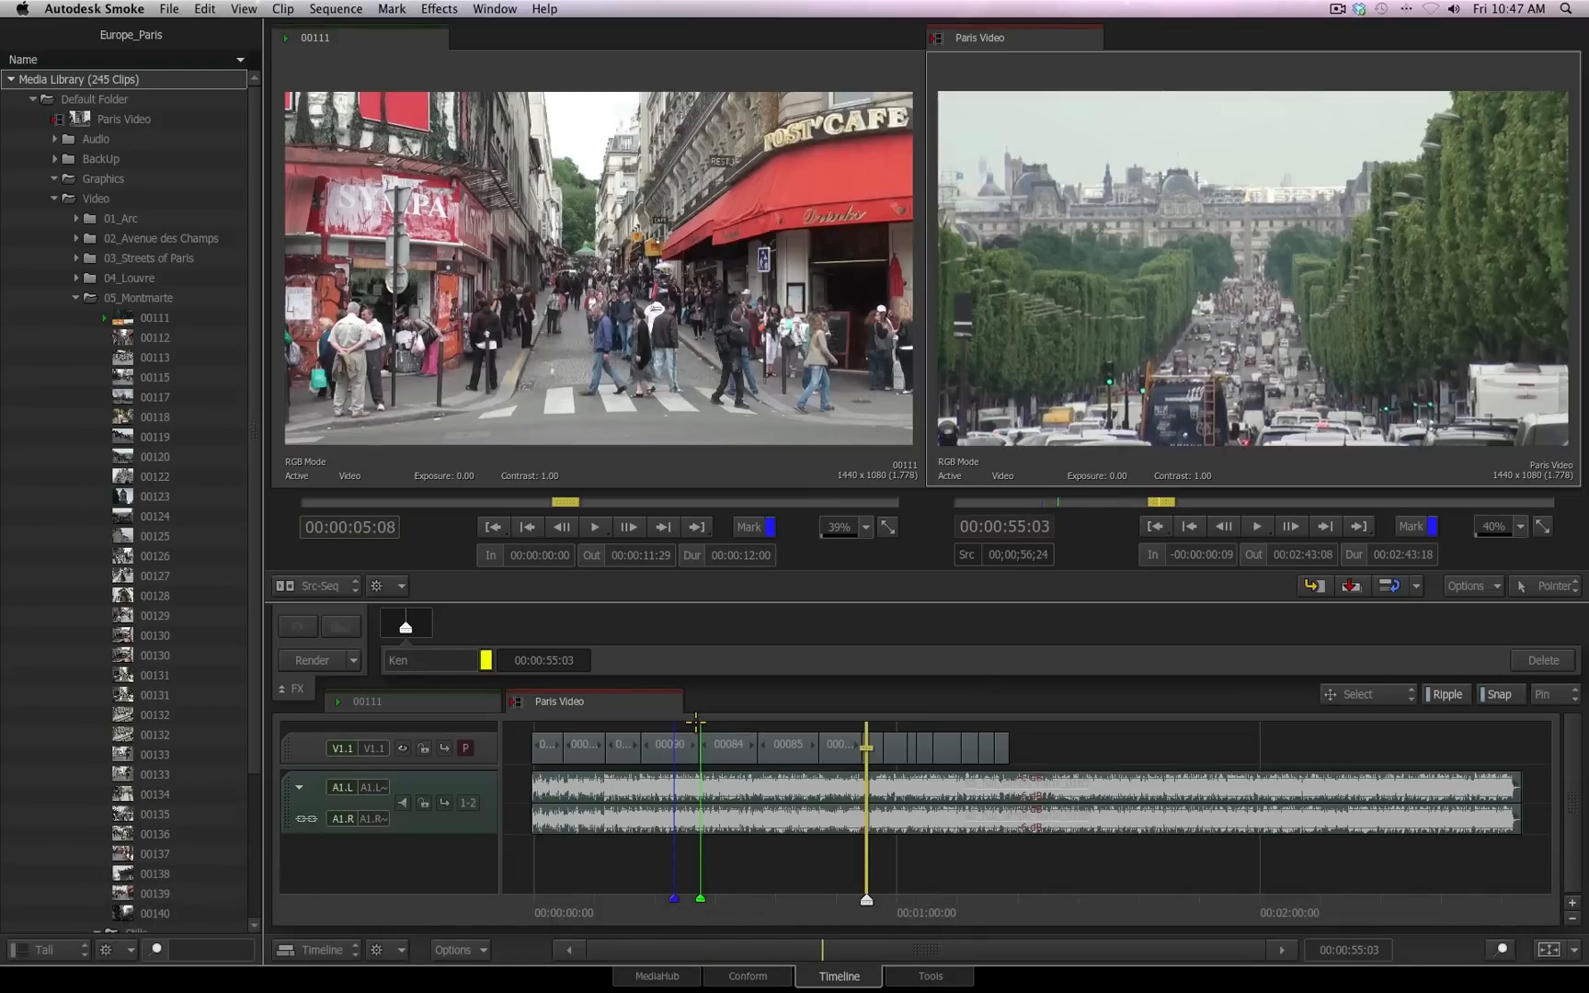
key("shift+Up")
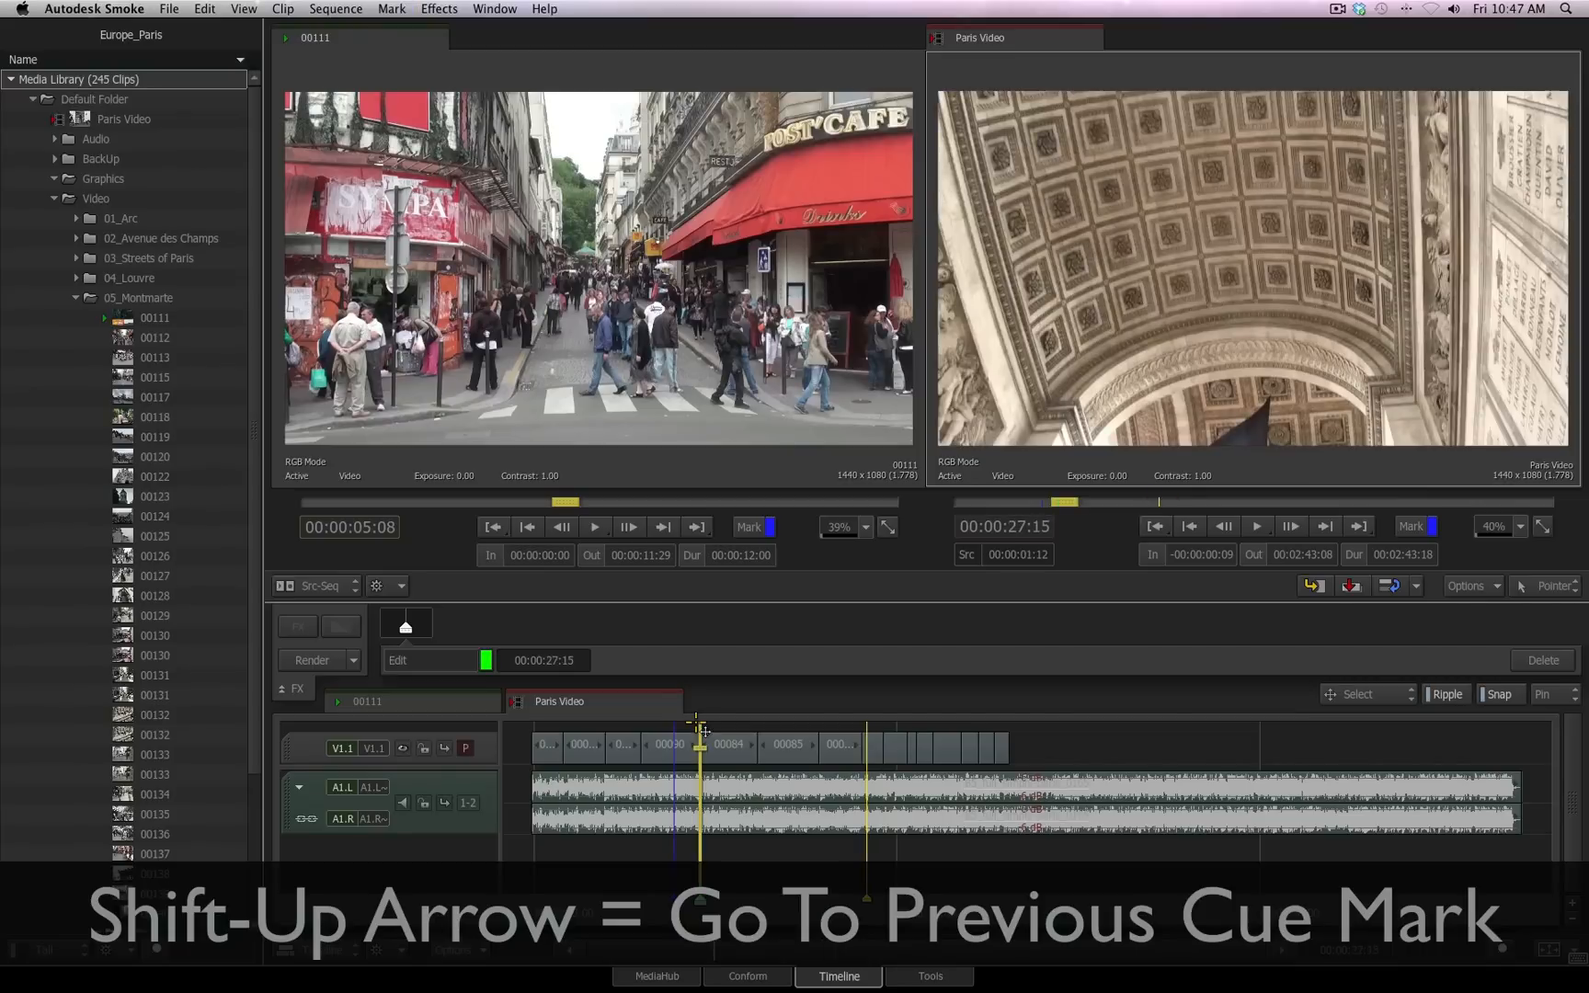
key("shift+Up")
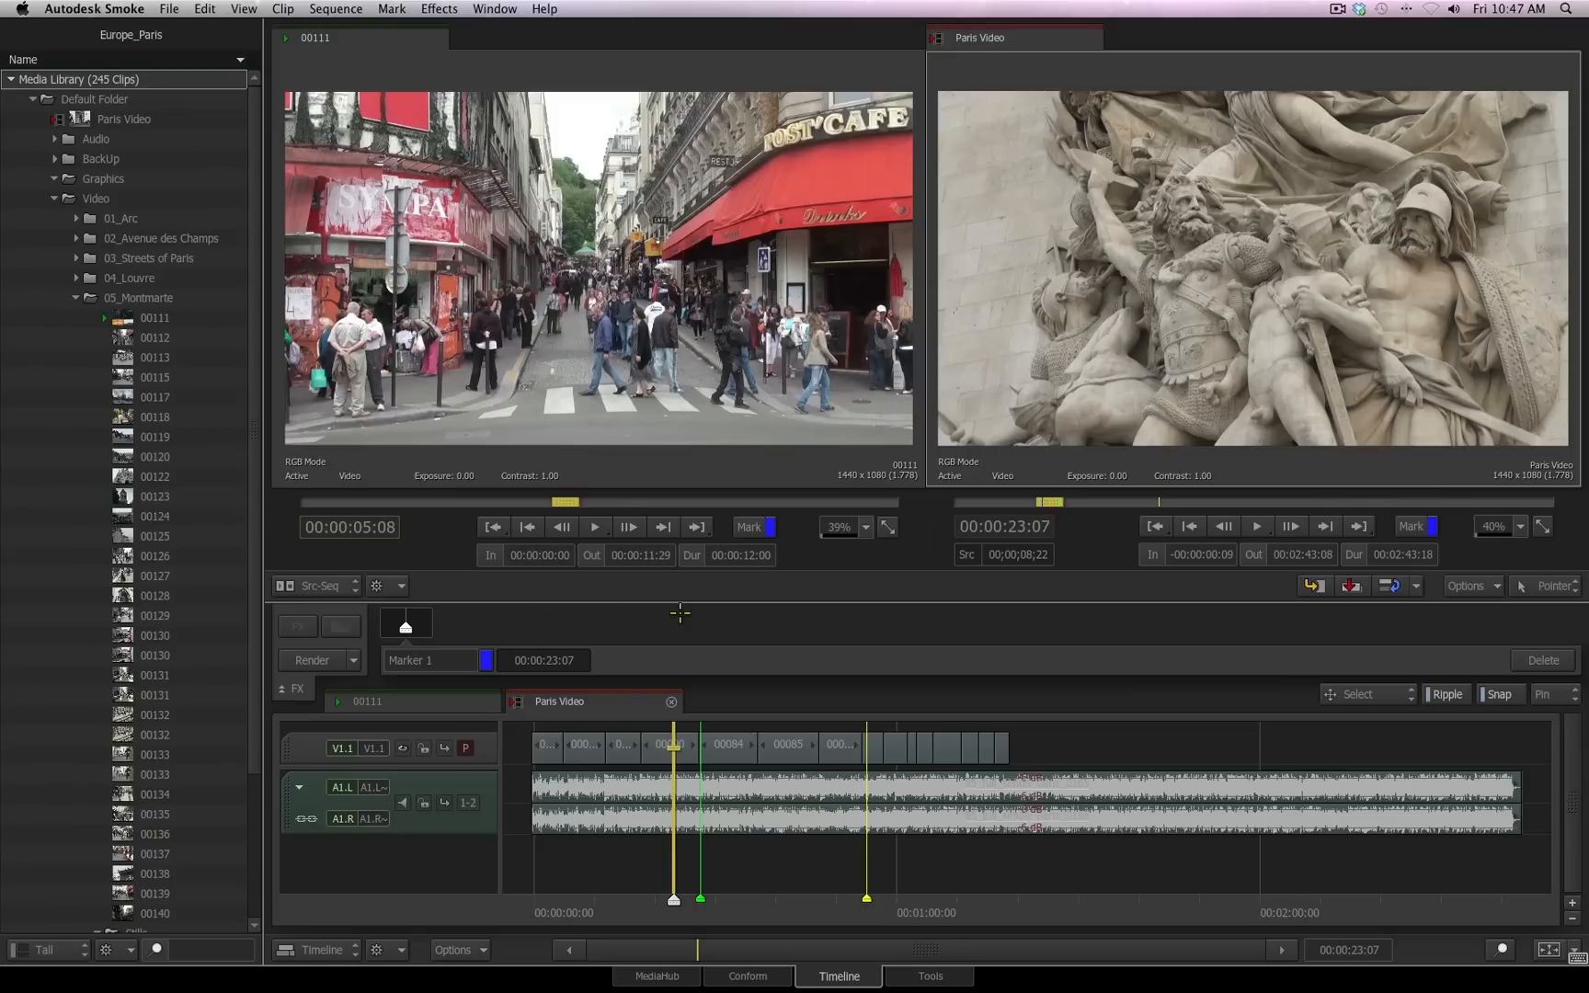
- Jump the playhead to the yellow cue mark at 00:00:55:03, then return to the cue mark at 00:00:23:07
key("shift+Down")
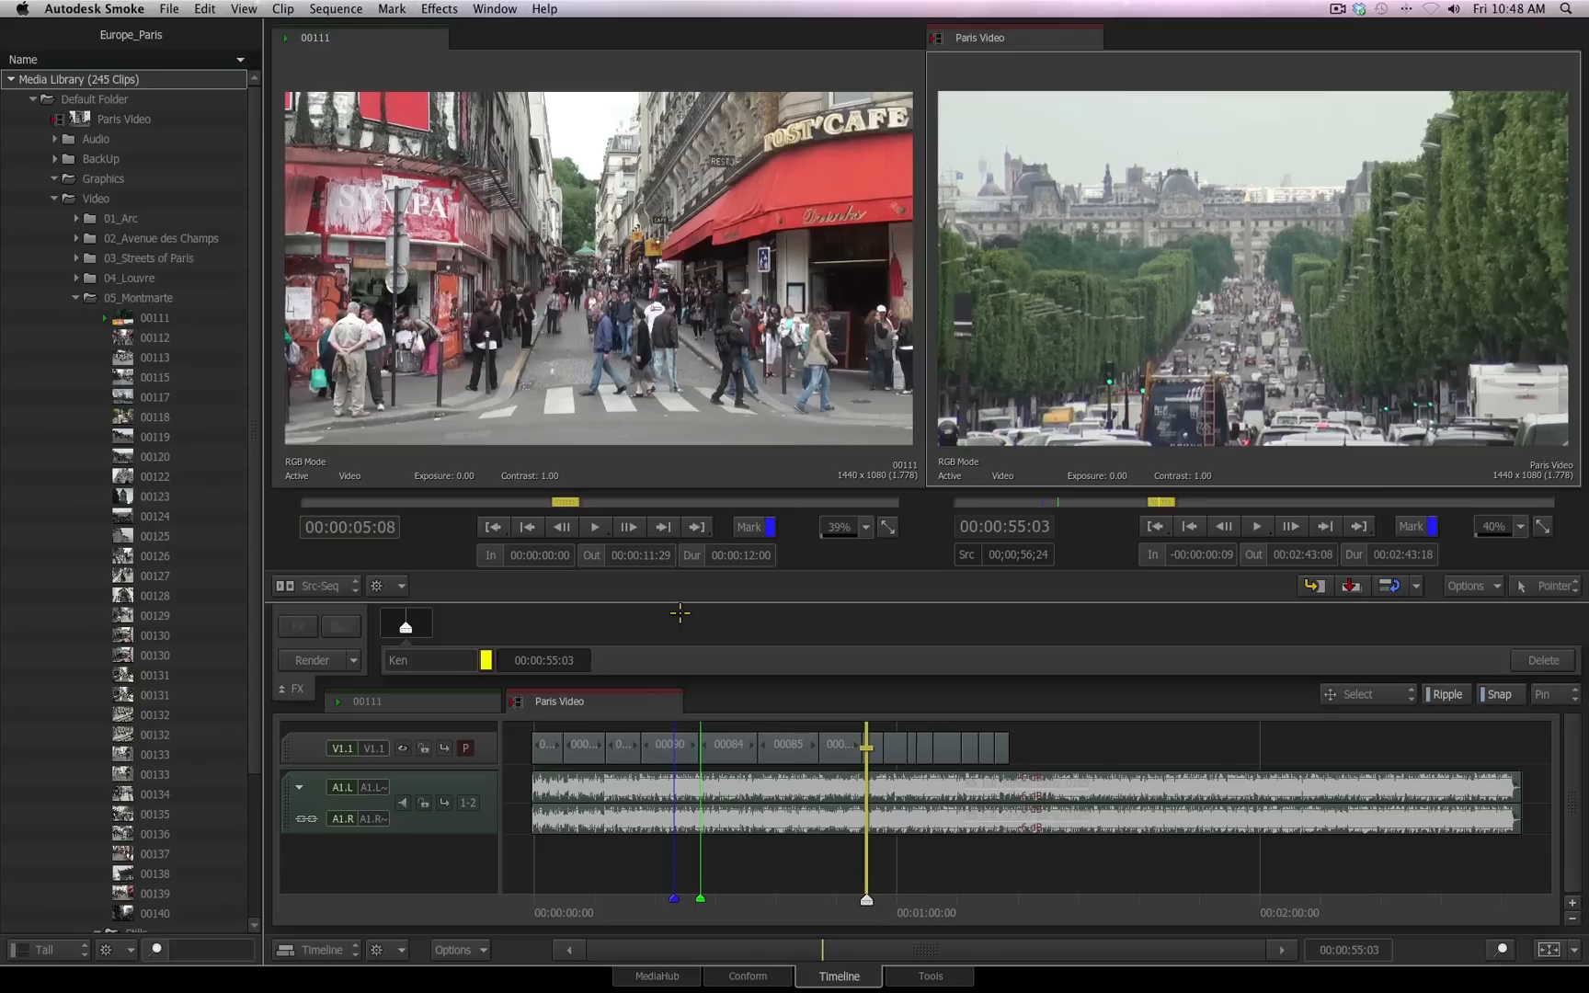
key("shift+Up")
key("shift+Up")
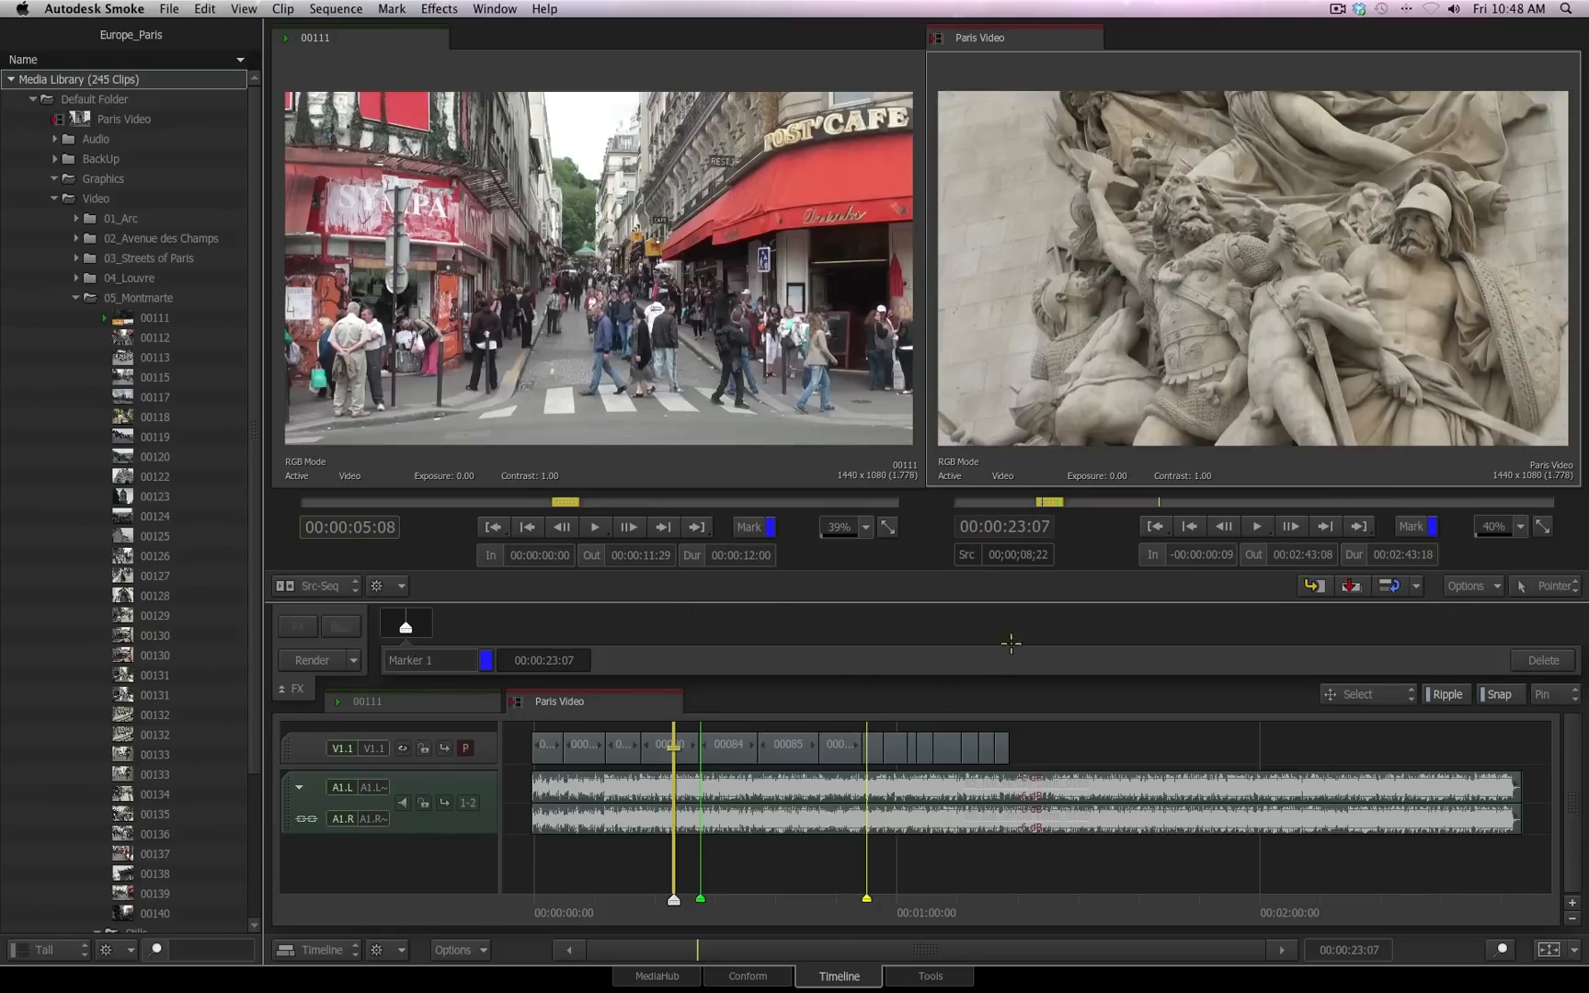
- Delete all markers from the Paris Video sequence
left_click(379, 952)
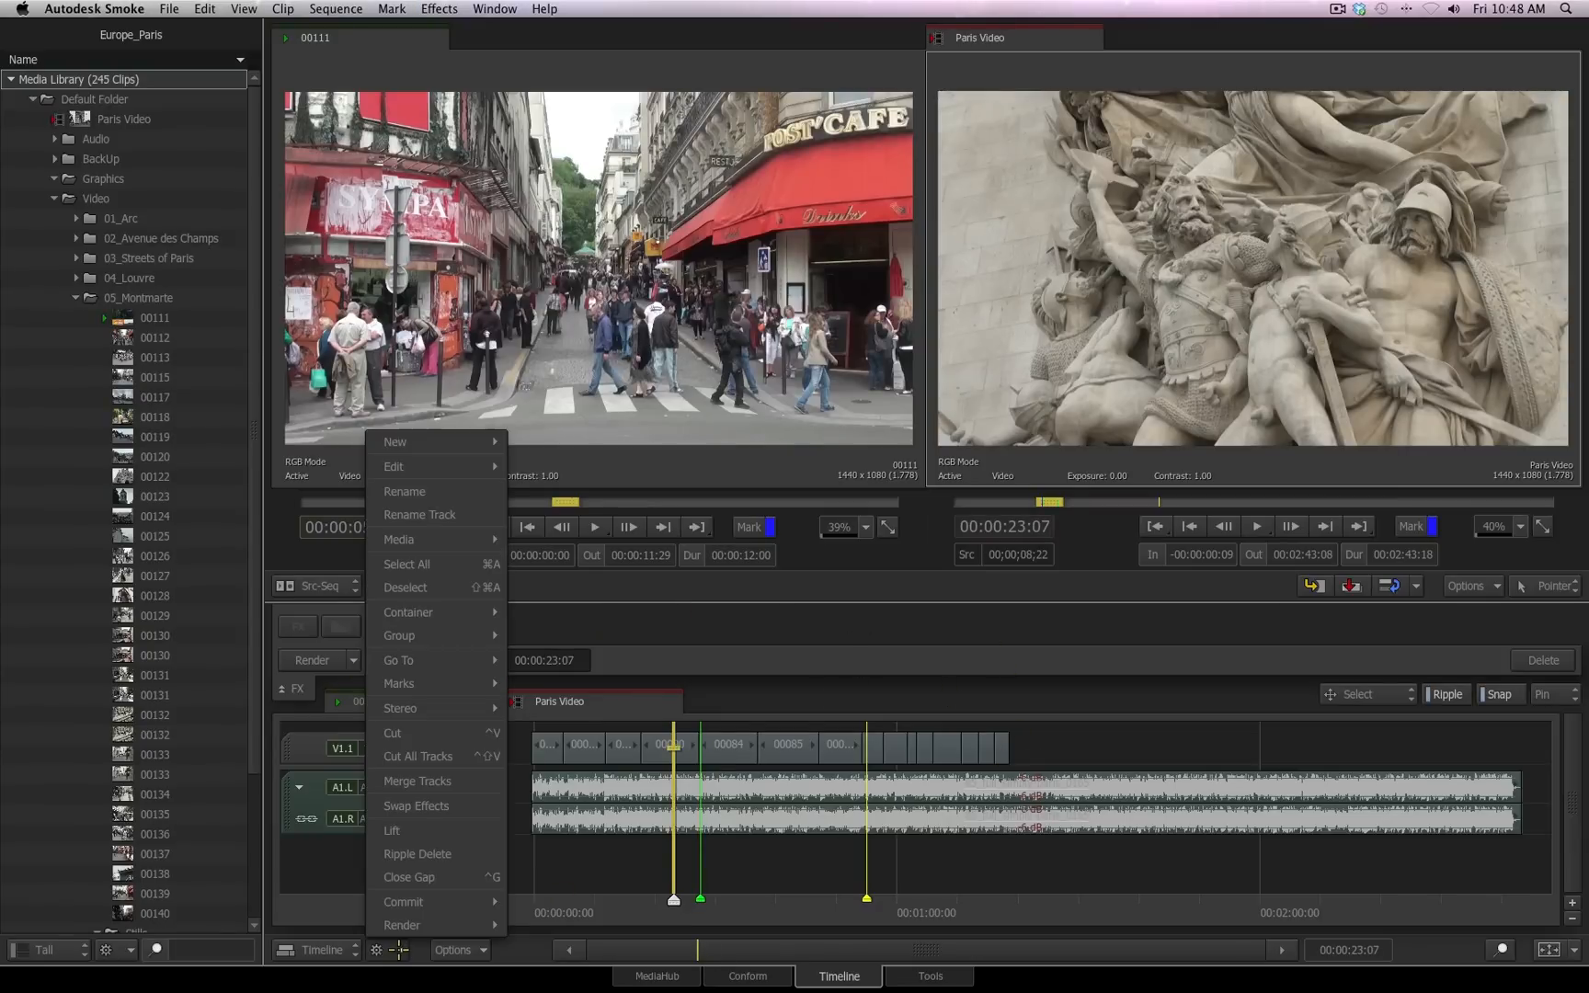
mouse_move(463, 685)
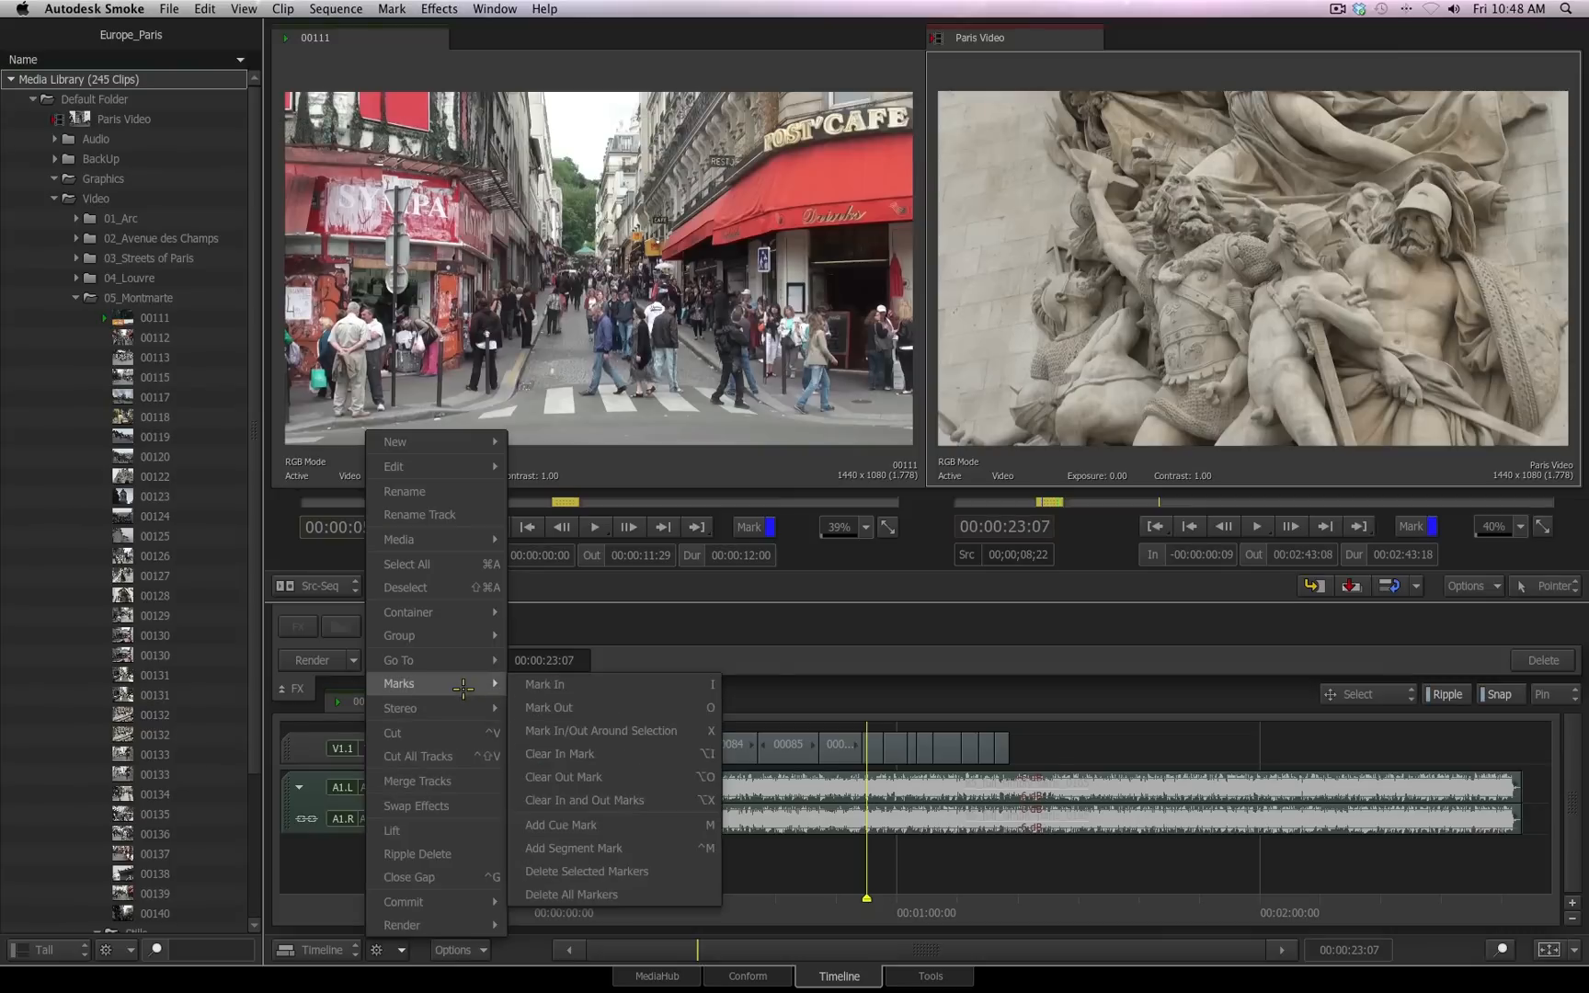
left_click(633, 890)
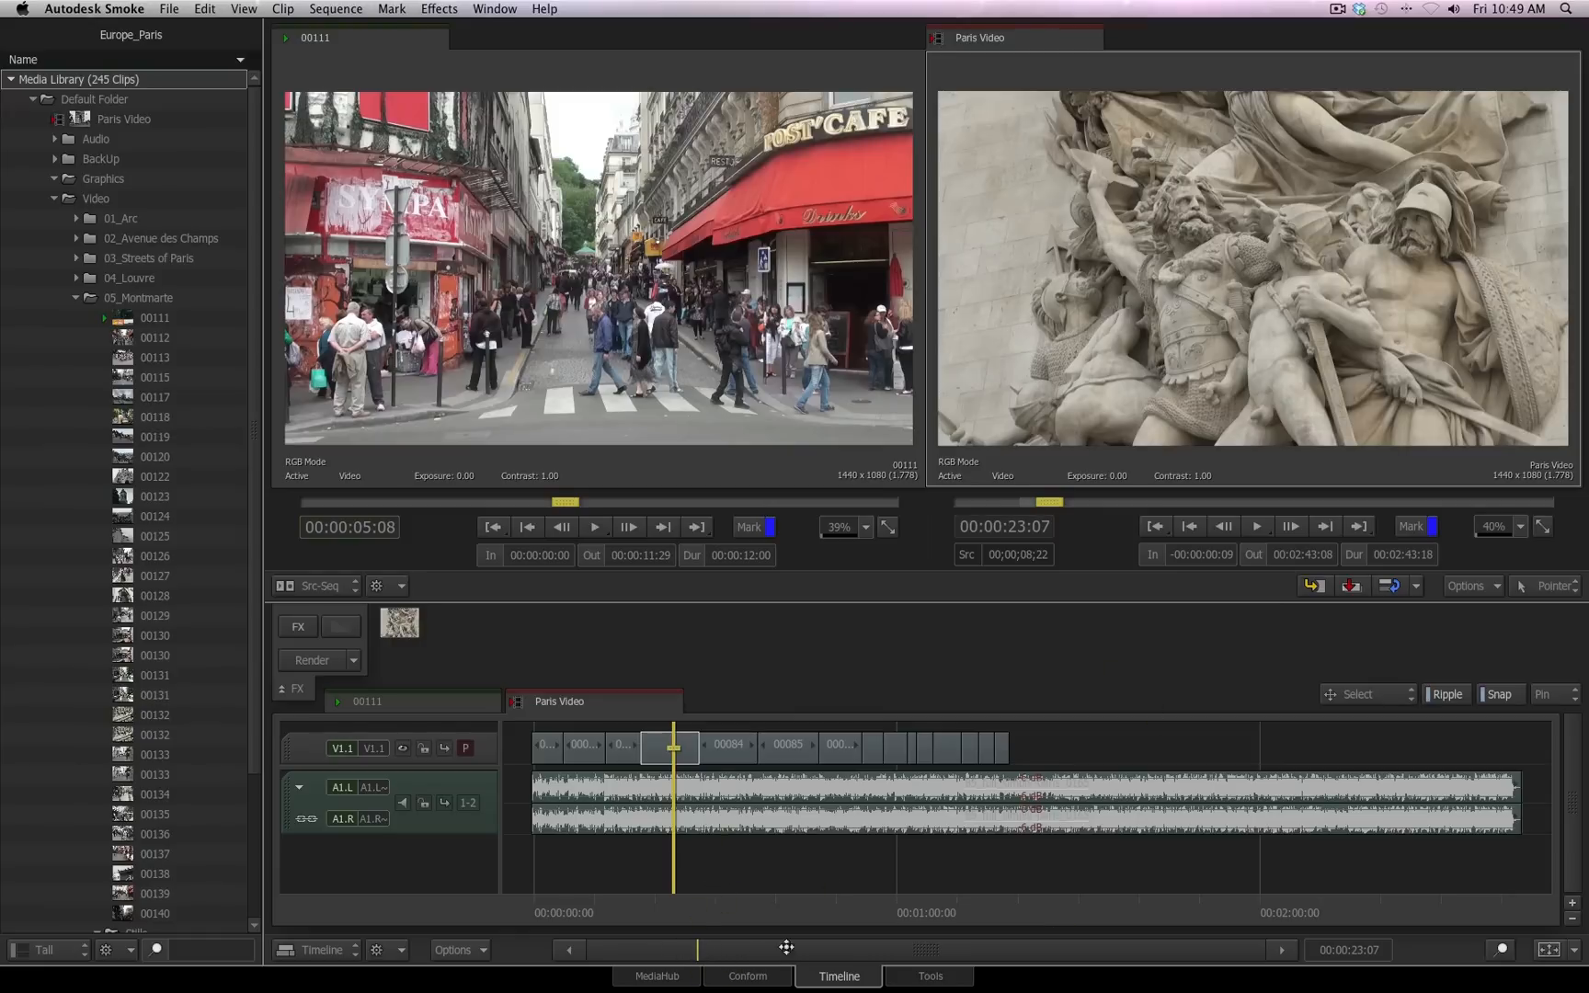
- Select segment 00090 on the video track and add an Axis effect to it
left_click_drag(698, 950, 841, 623)
left_click(716, 953)
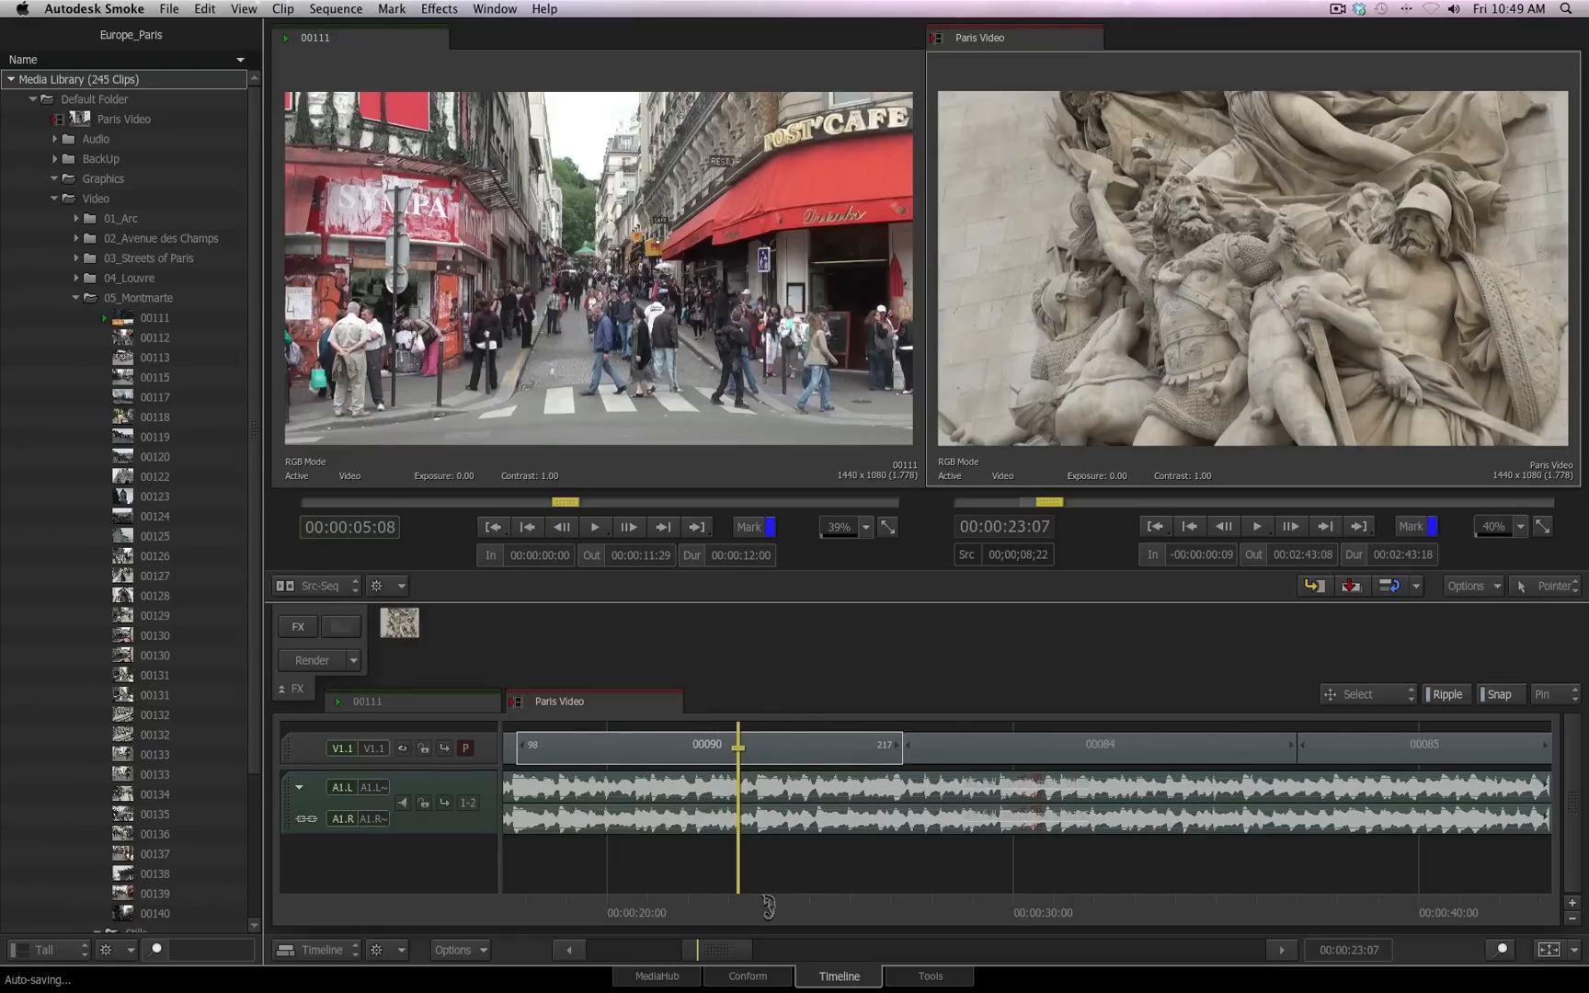
left_click_drag(721, 948, 716, 948)
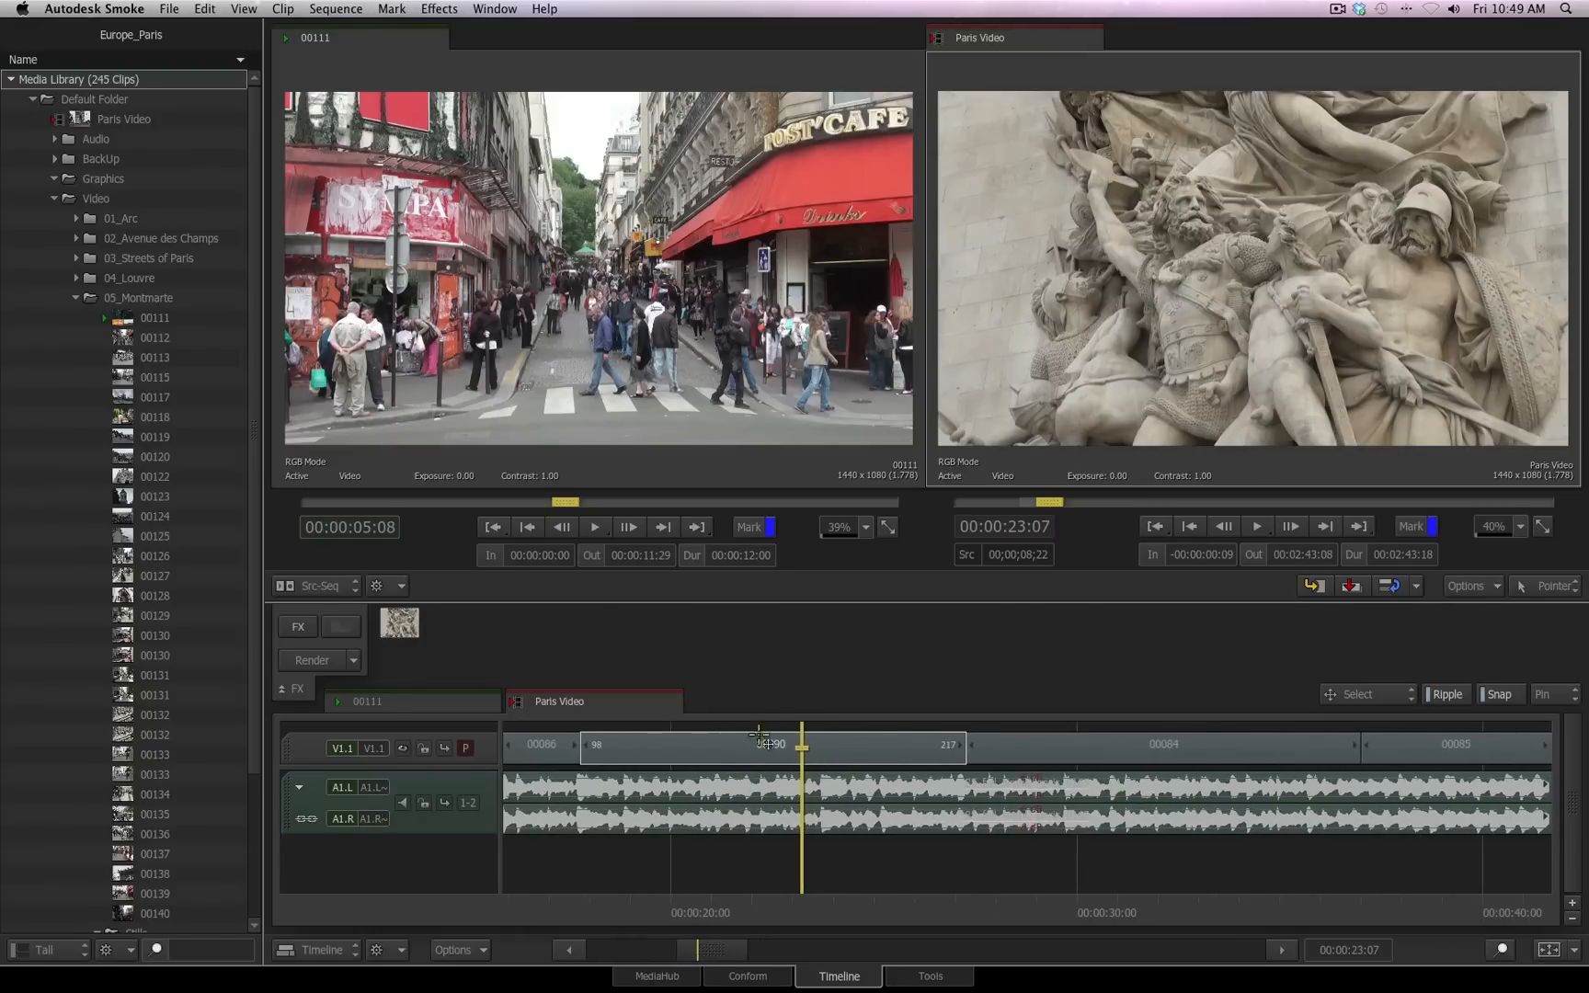
left_click(909, 781)
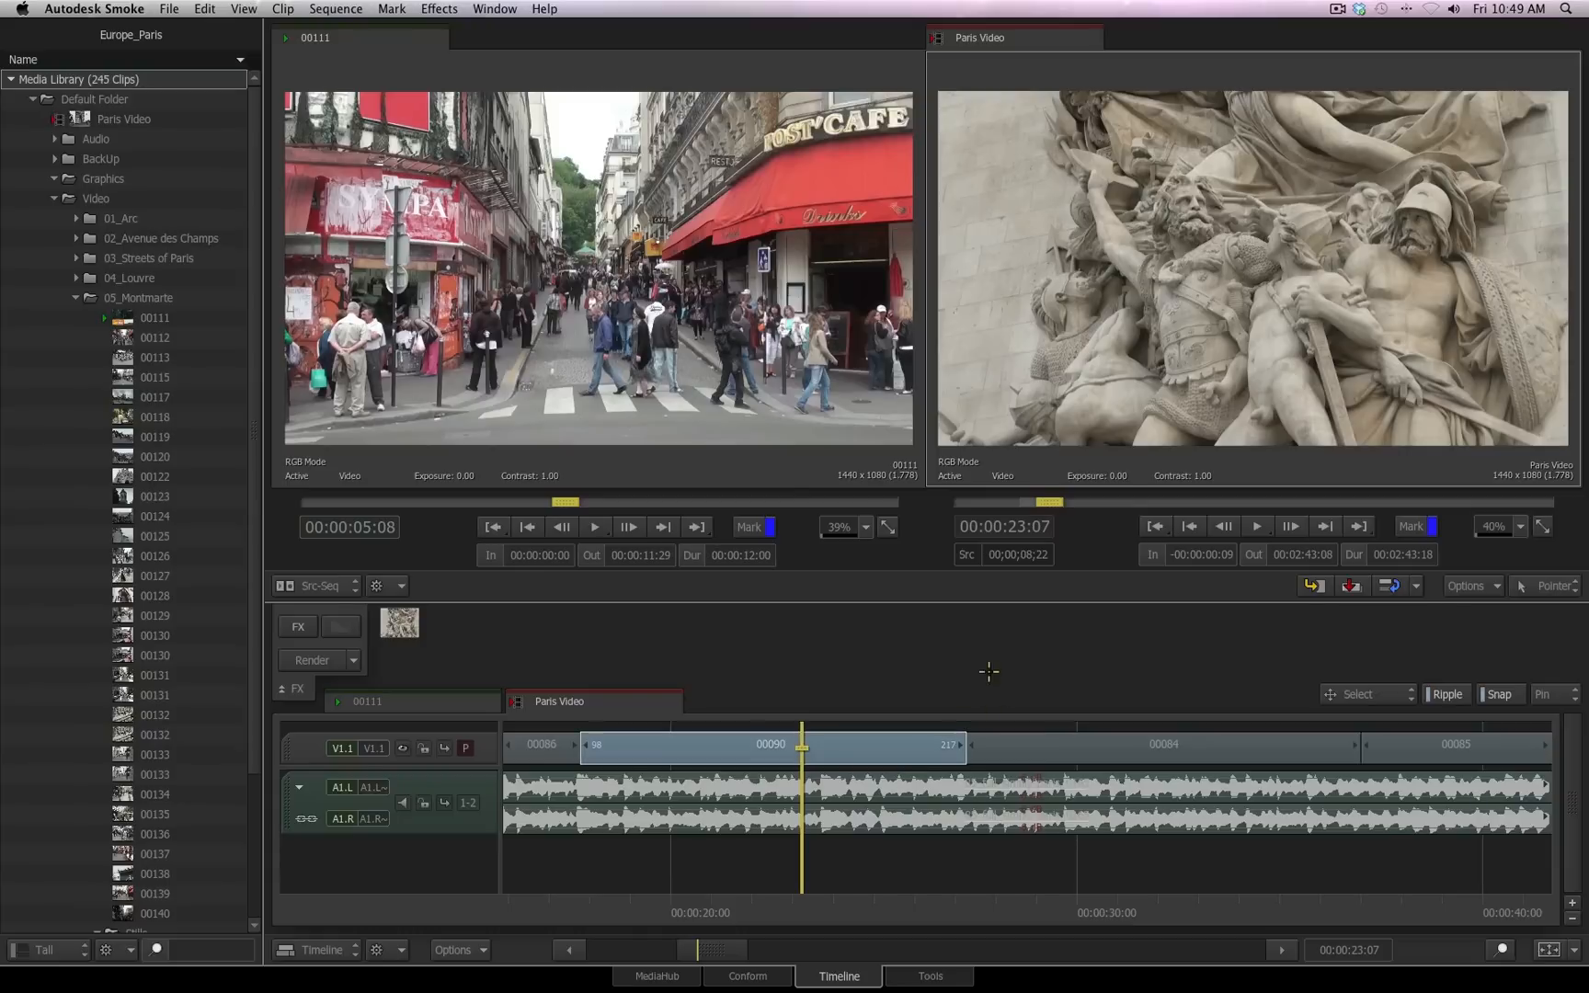
left_click(295, 623)
left_click(866, 642)
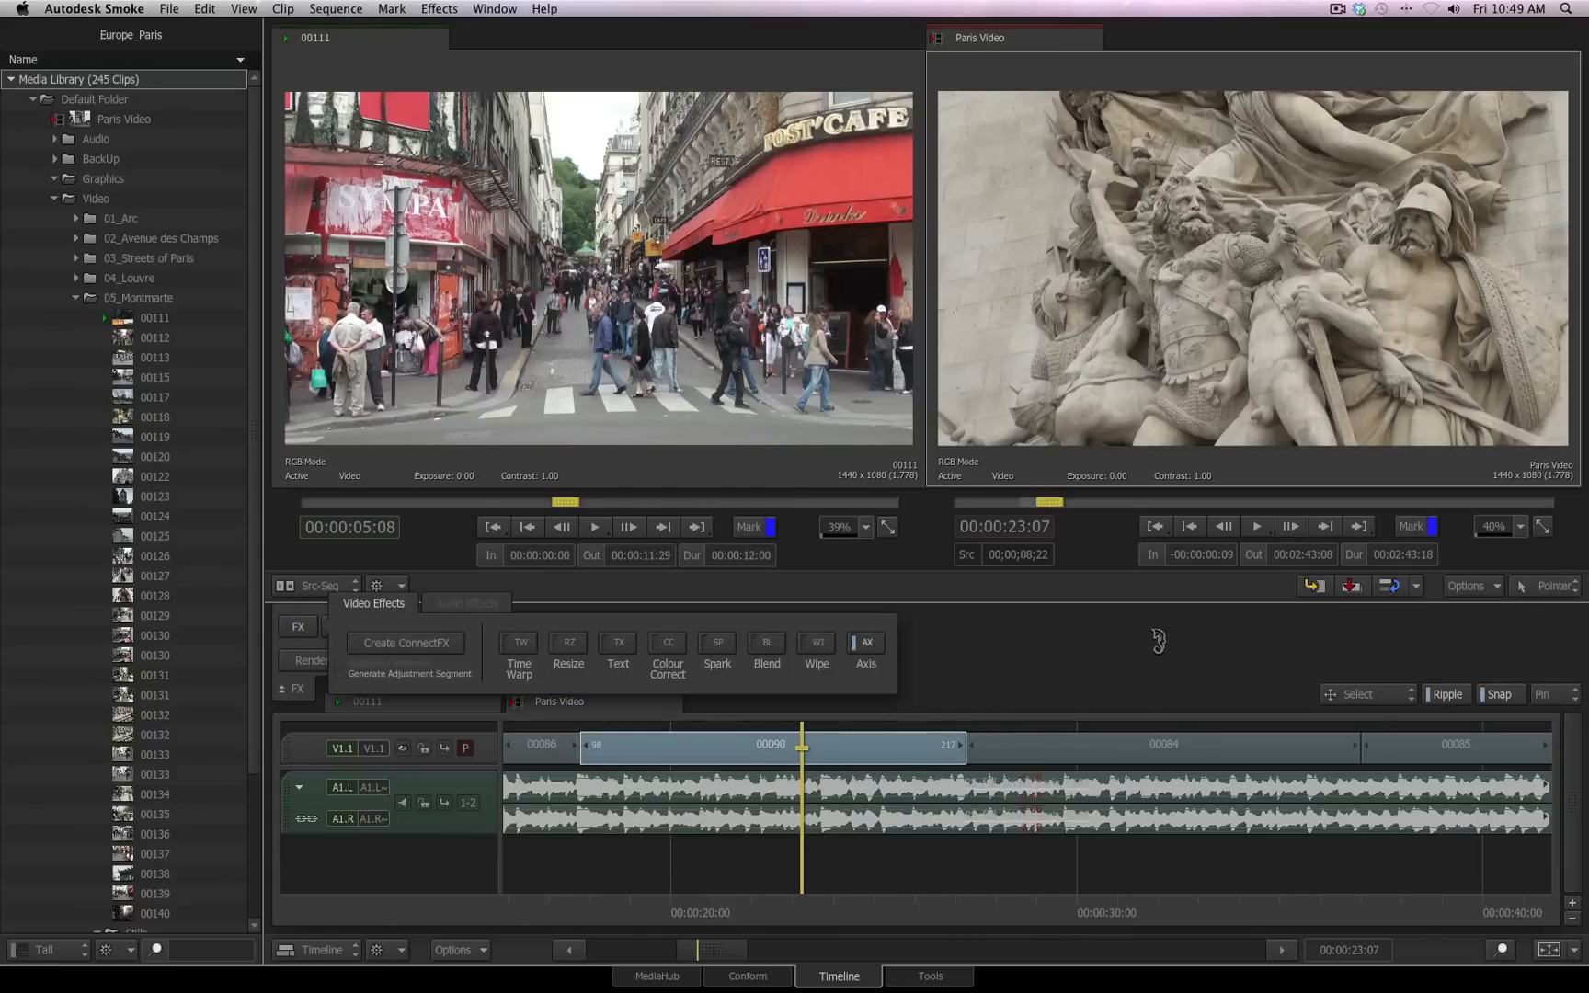
- At the start of segment 00090, enable Auto Key for the Axis effect and set its X and Y scale to 186
key("Up")
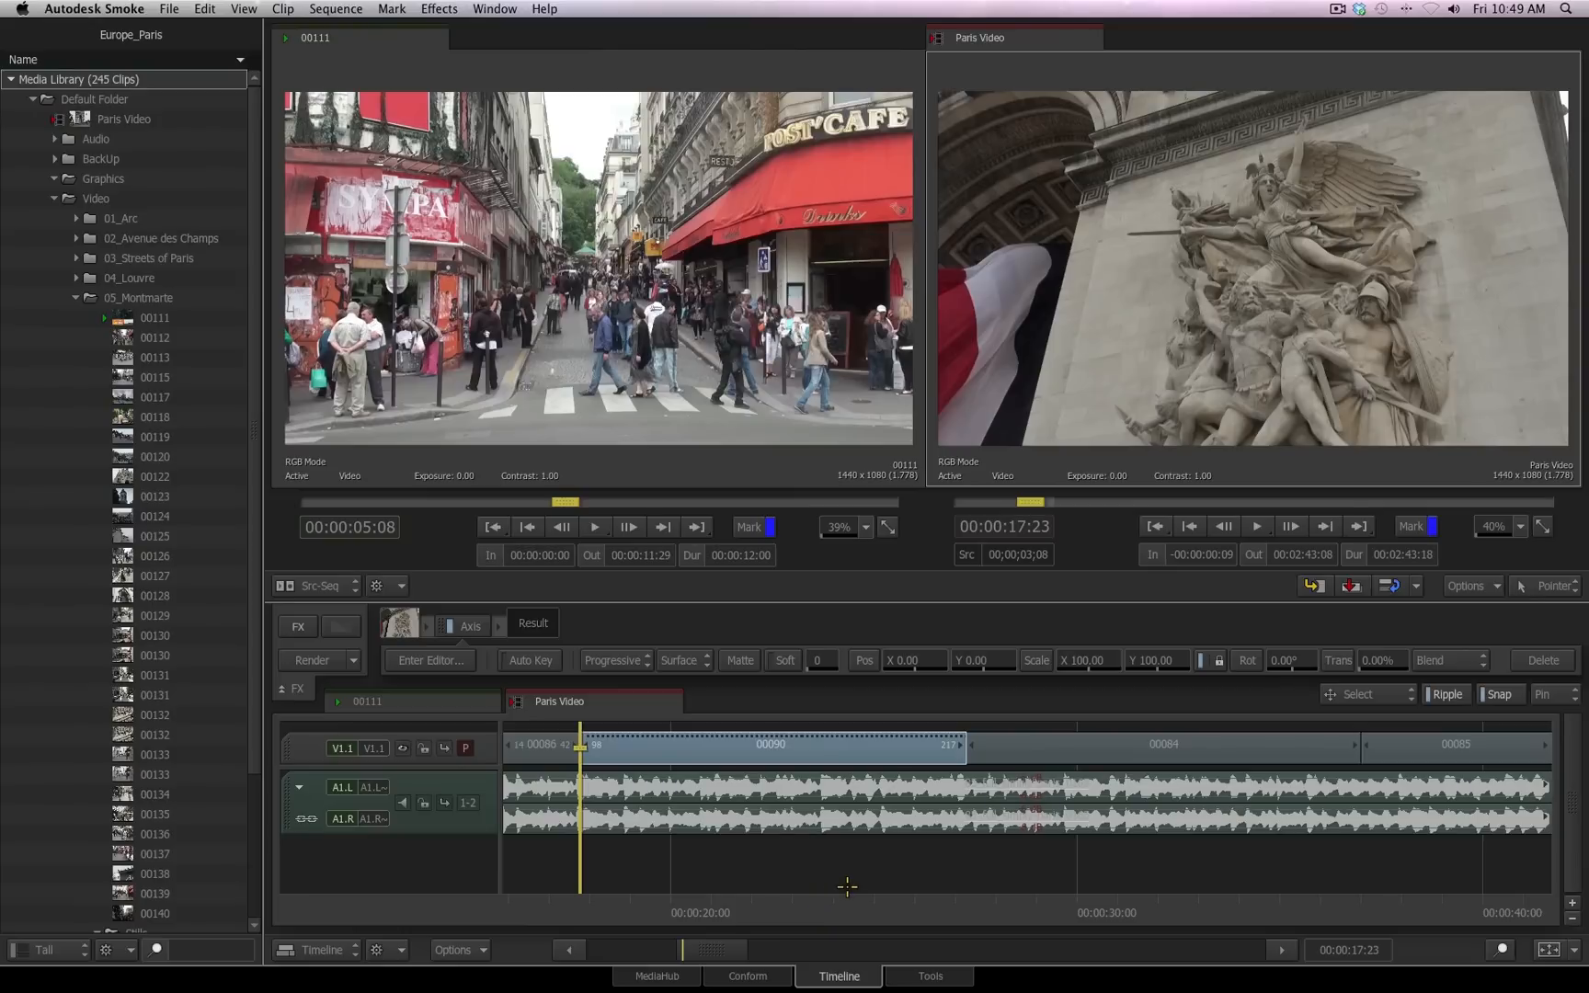
left_click(531, 660)
left_click_drag(1078, 659, 1142, 638)
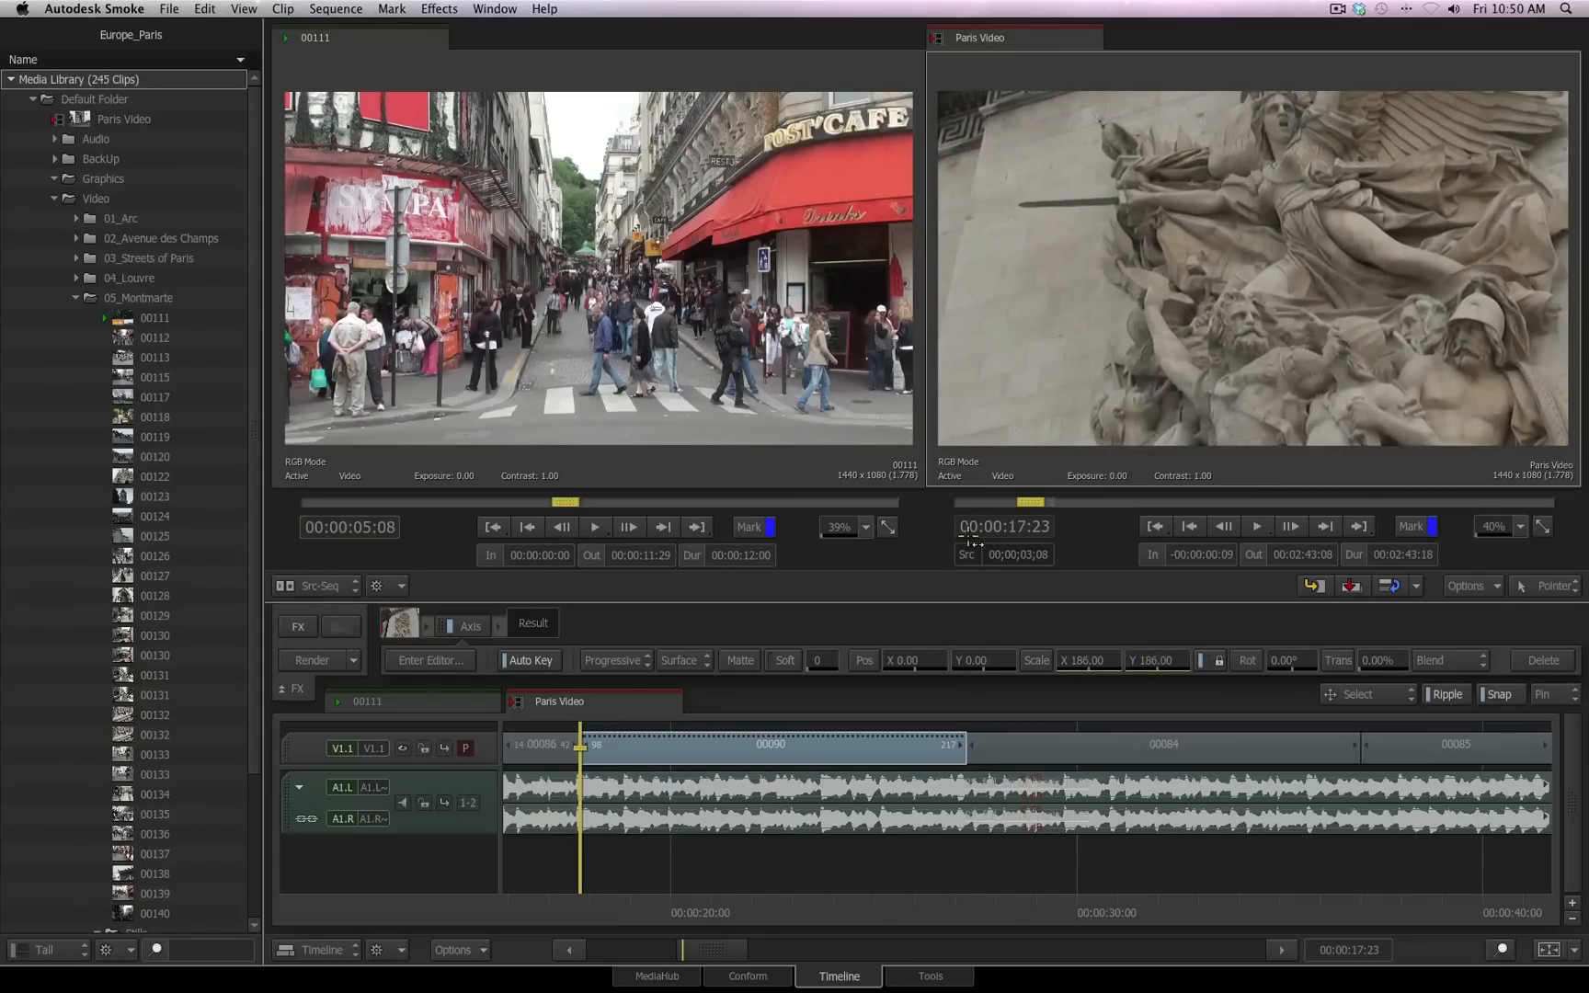
- Advance the playhead by 00:00:03:25 and set the Axis X and Y scale to 104 at that frame
left_click(1035, 526)
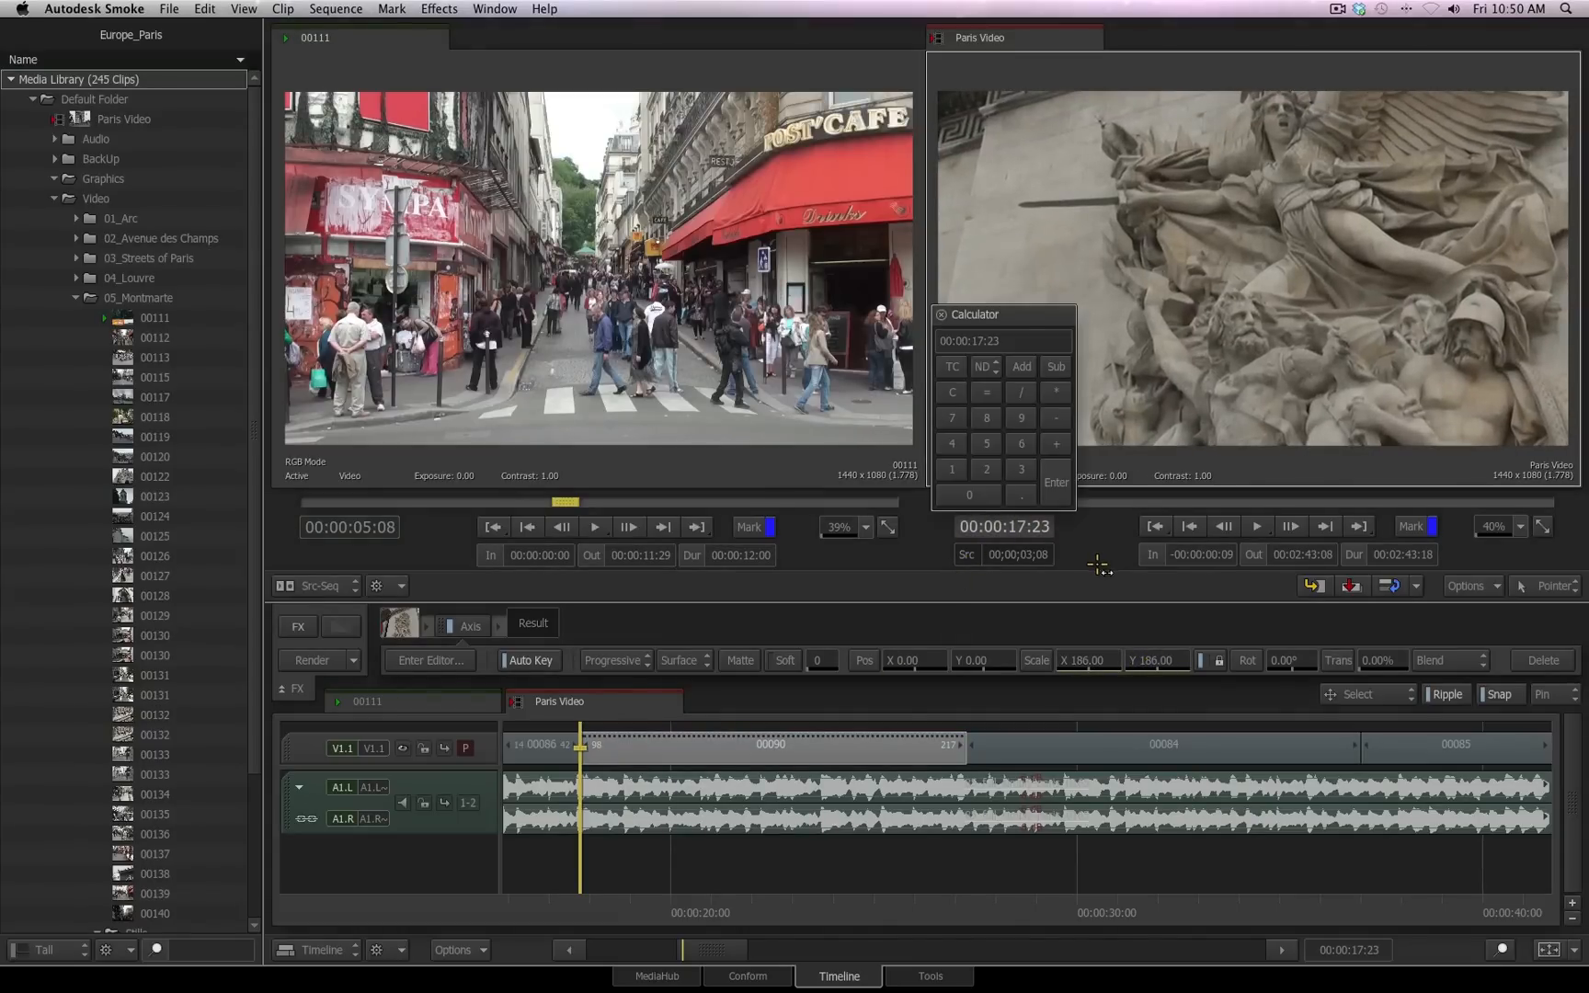
type("255")
left_click(1022, 363)
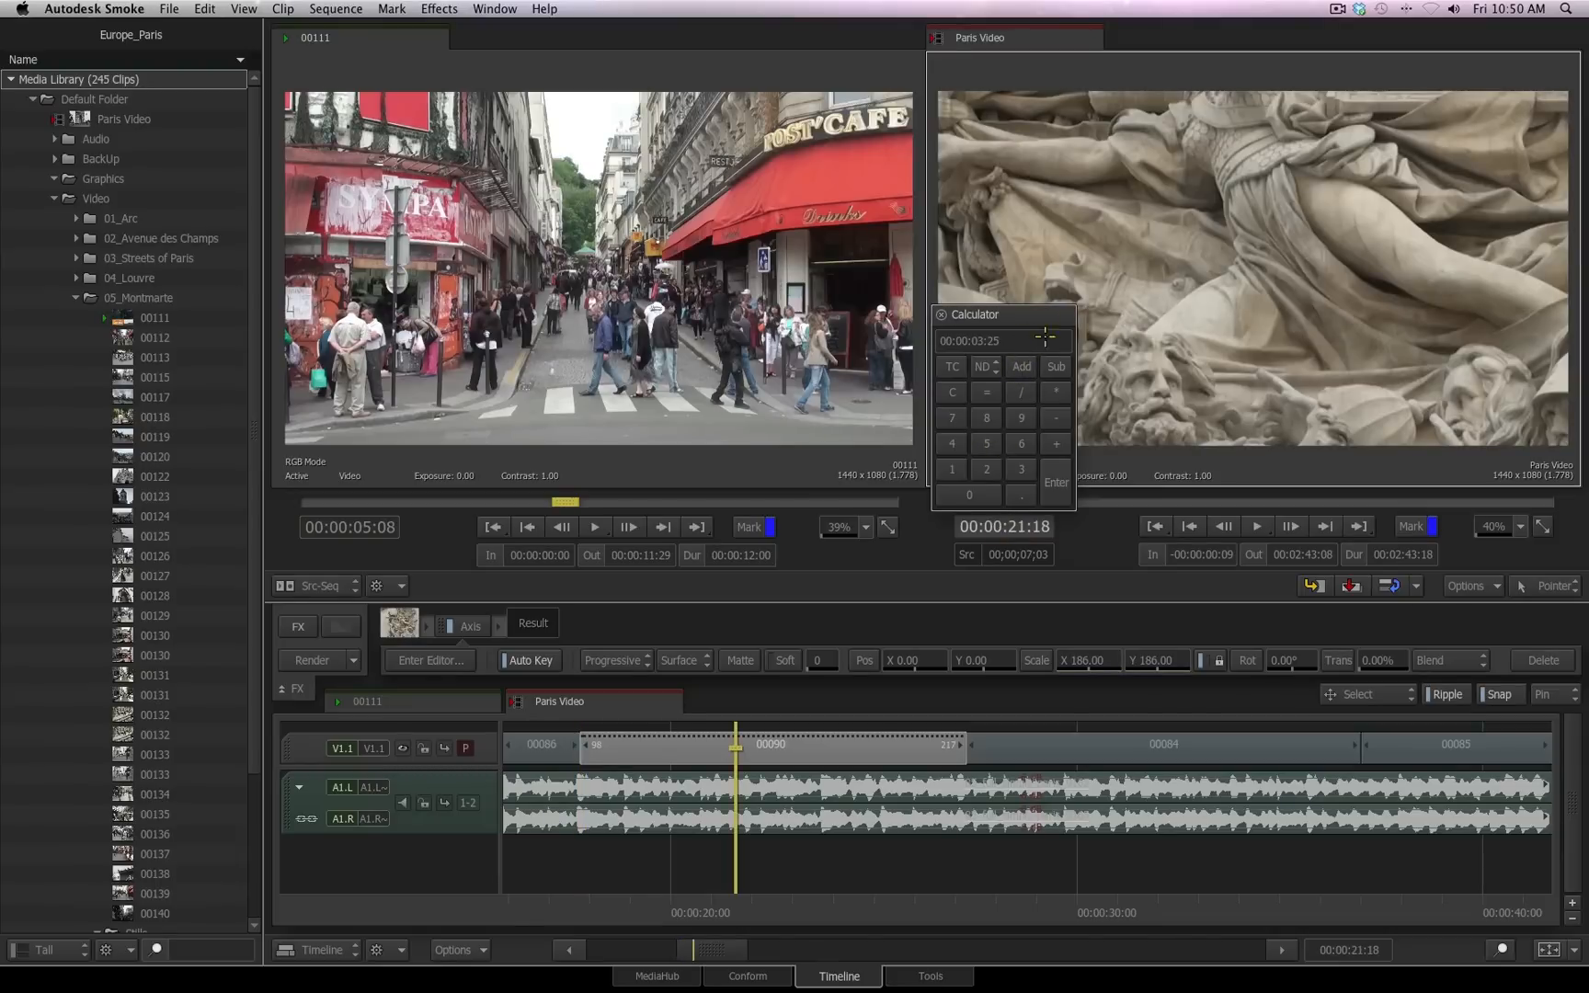
left_click(939, 313)
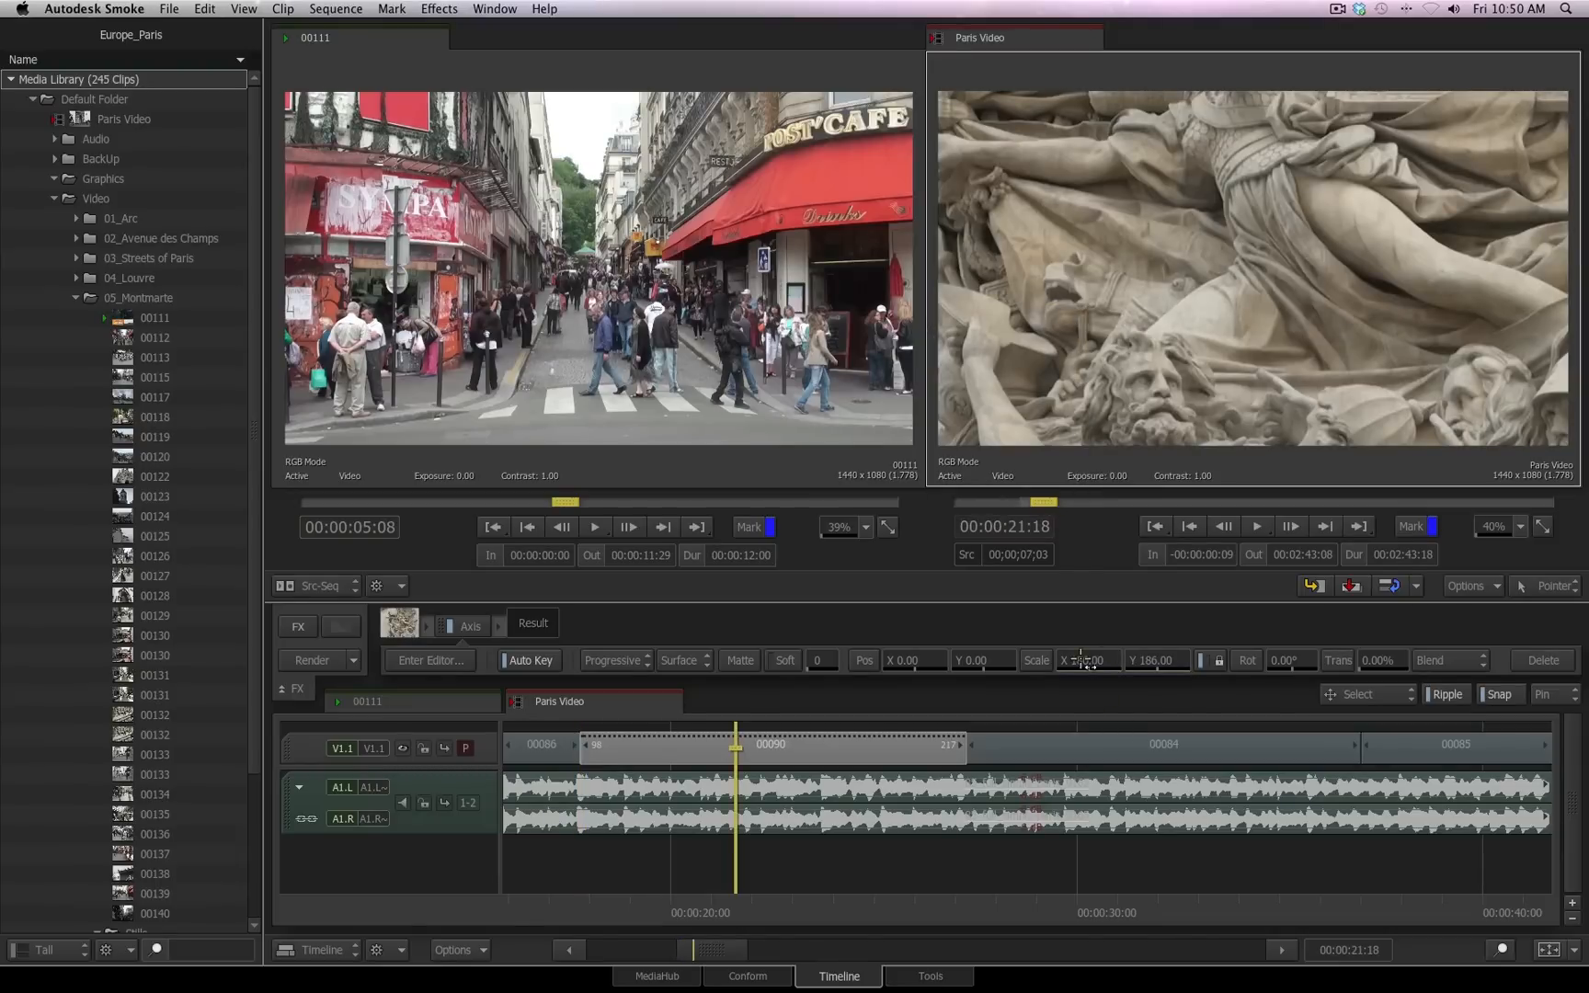
left_click(1053, 660)
left_click_drag(1051, 660, 1095, 661)
- Move the playhead to 00:00:25:19 and set the Axis scale to 144 and the position to X -289, Y -371
left_click_drag(772, 880, 899, 880)
left_click_drag(1103, 660, 1136, 664)
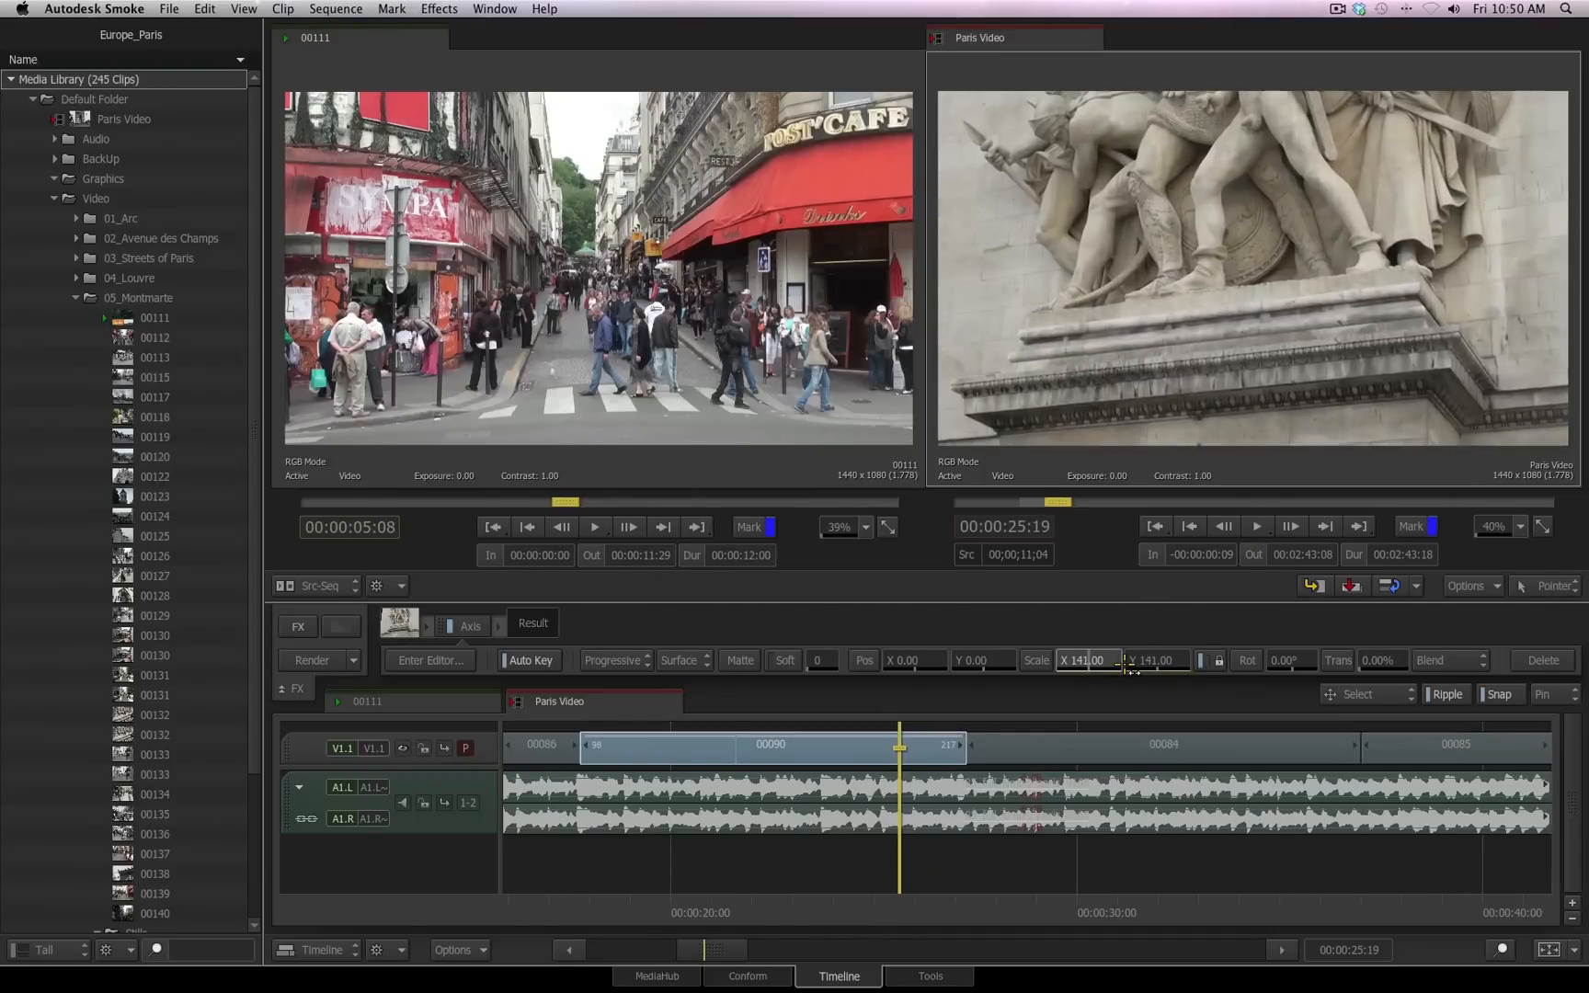
left_click_drag(925, 661, 791, 716)
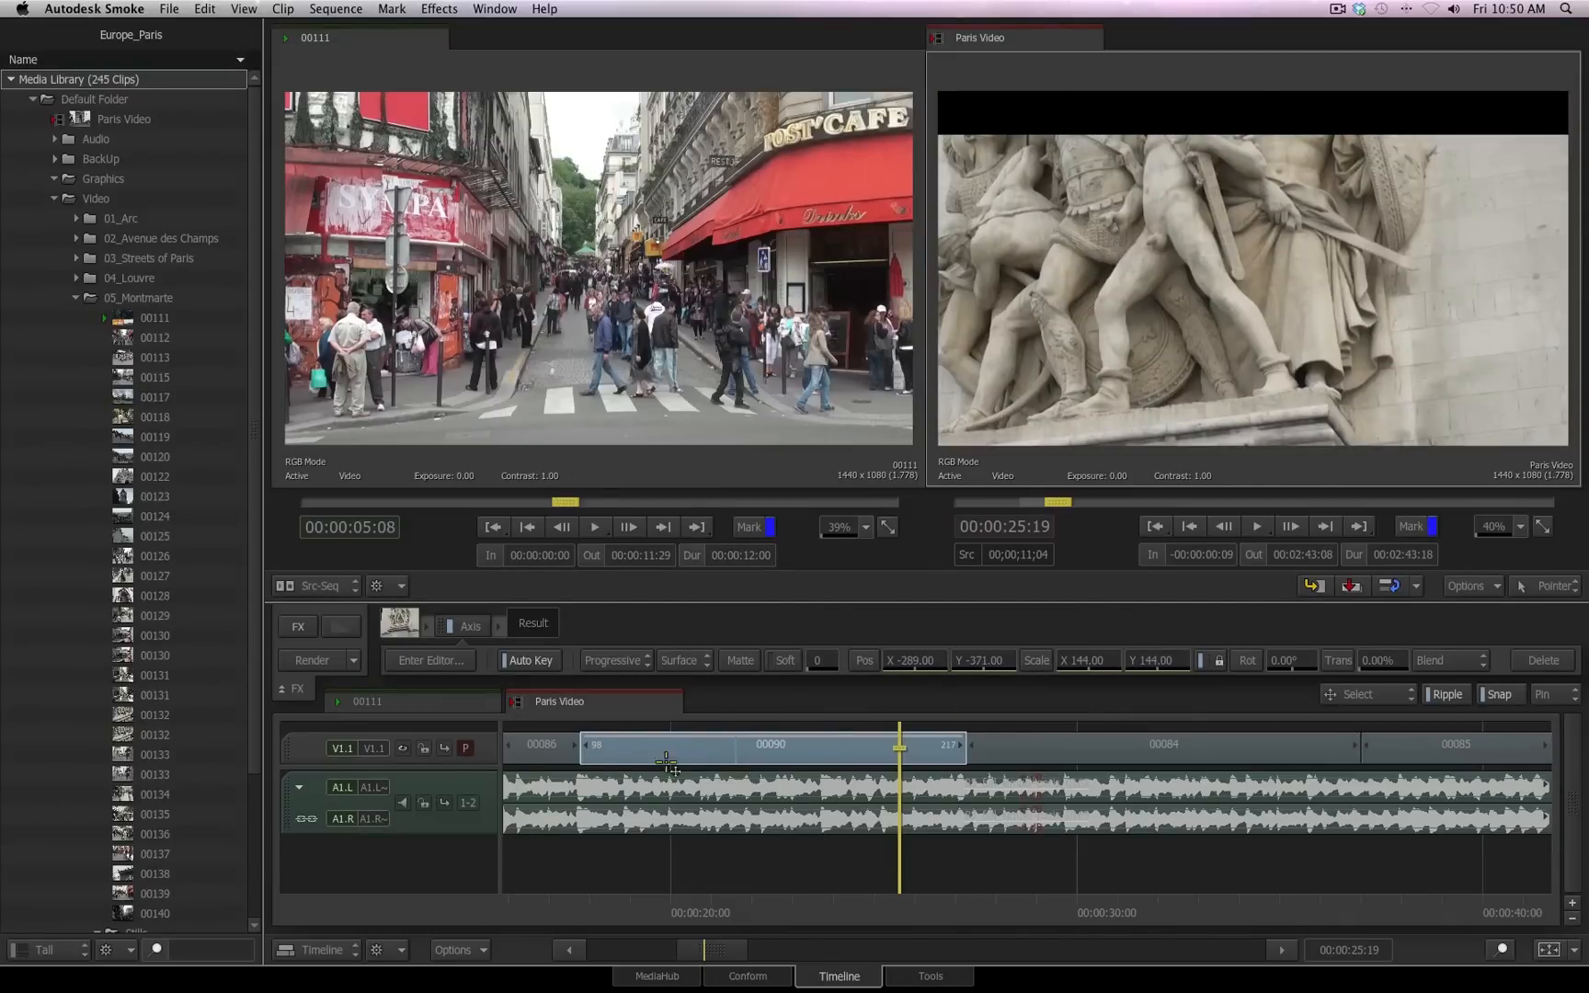
- Scrub back to 00:00:23:14, then jump through the Axis keyframes to the last one, back to the first, and forward to the last again
left_click_drag(887, 900, 797, 902)
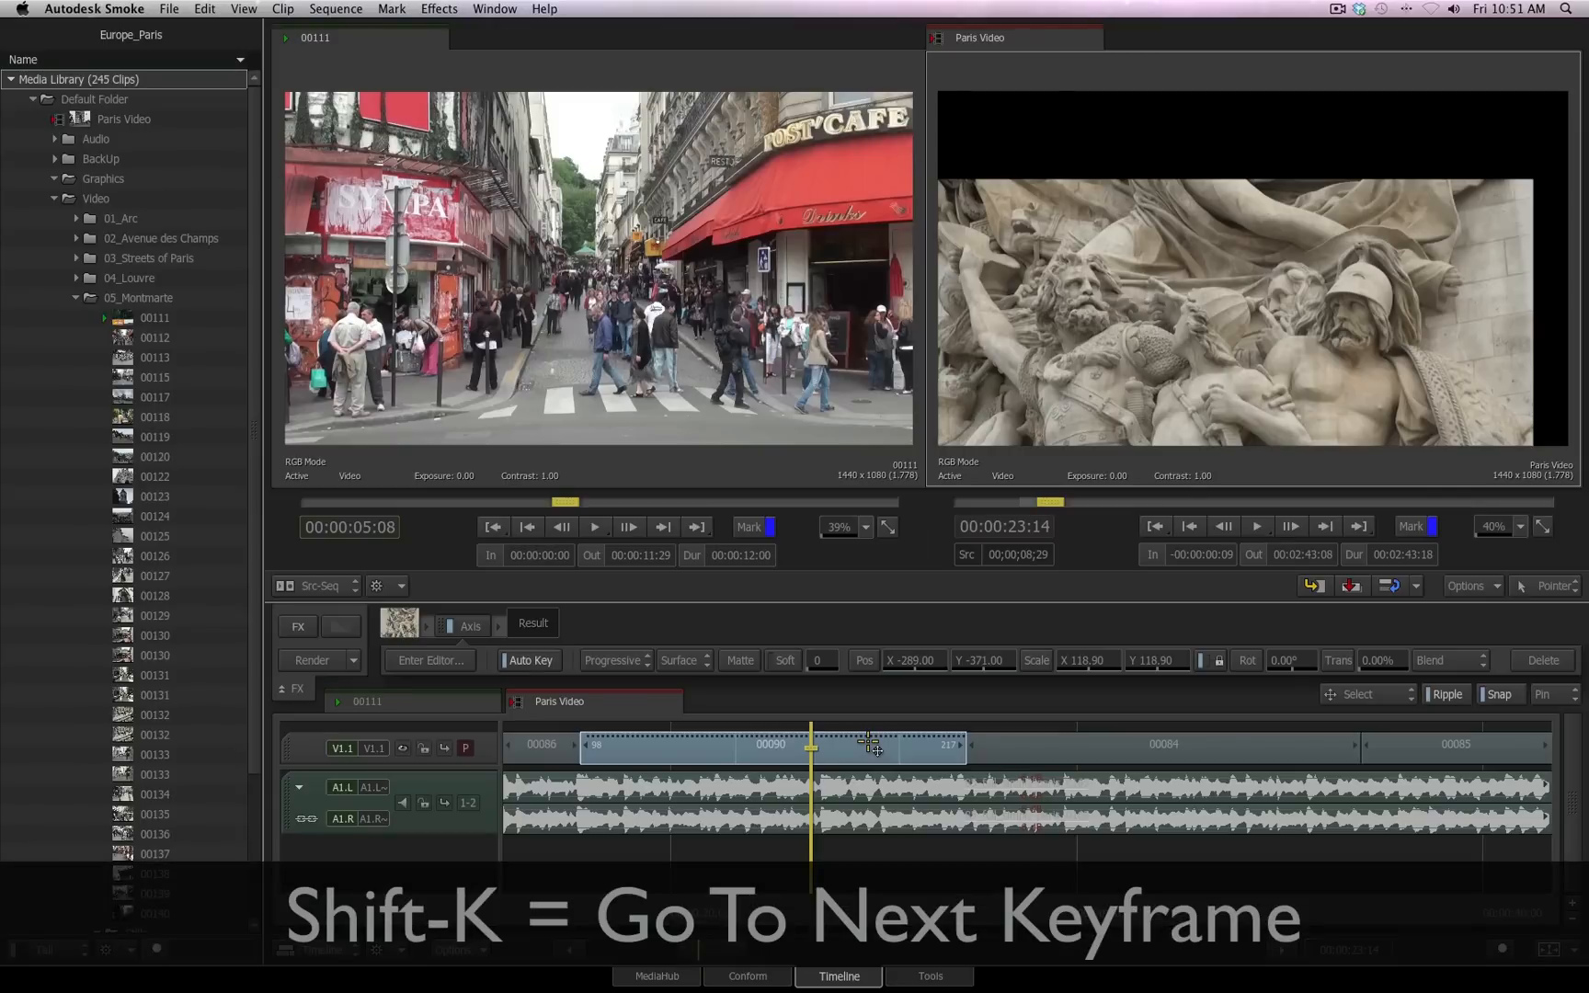
key("shift+k")
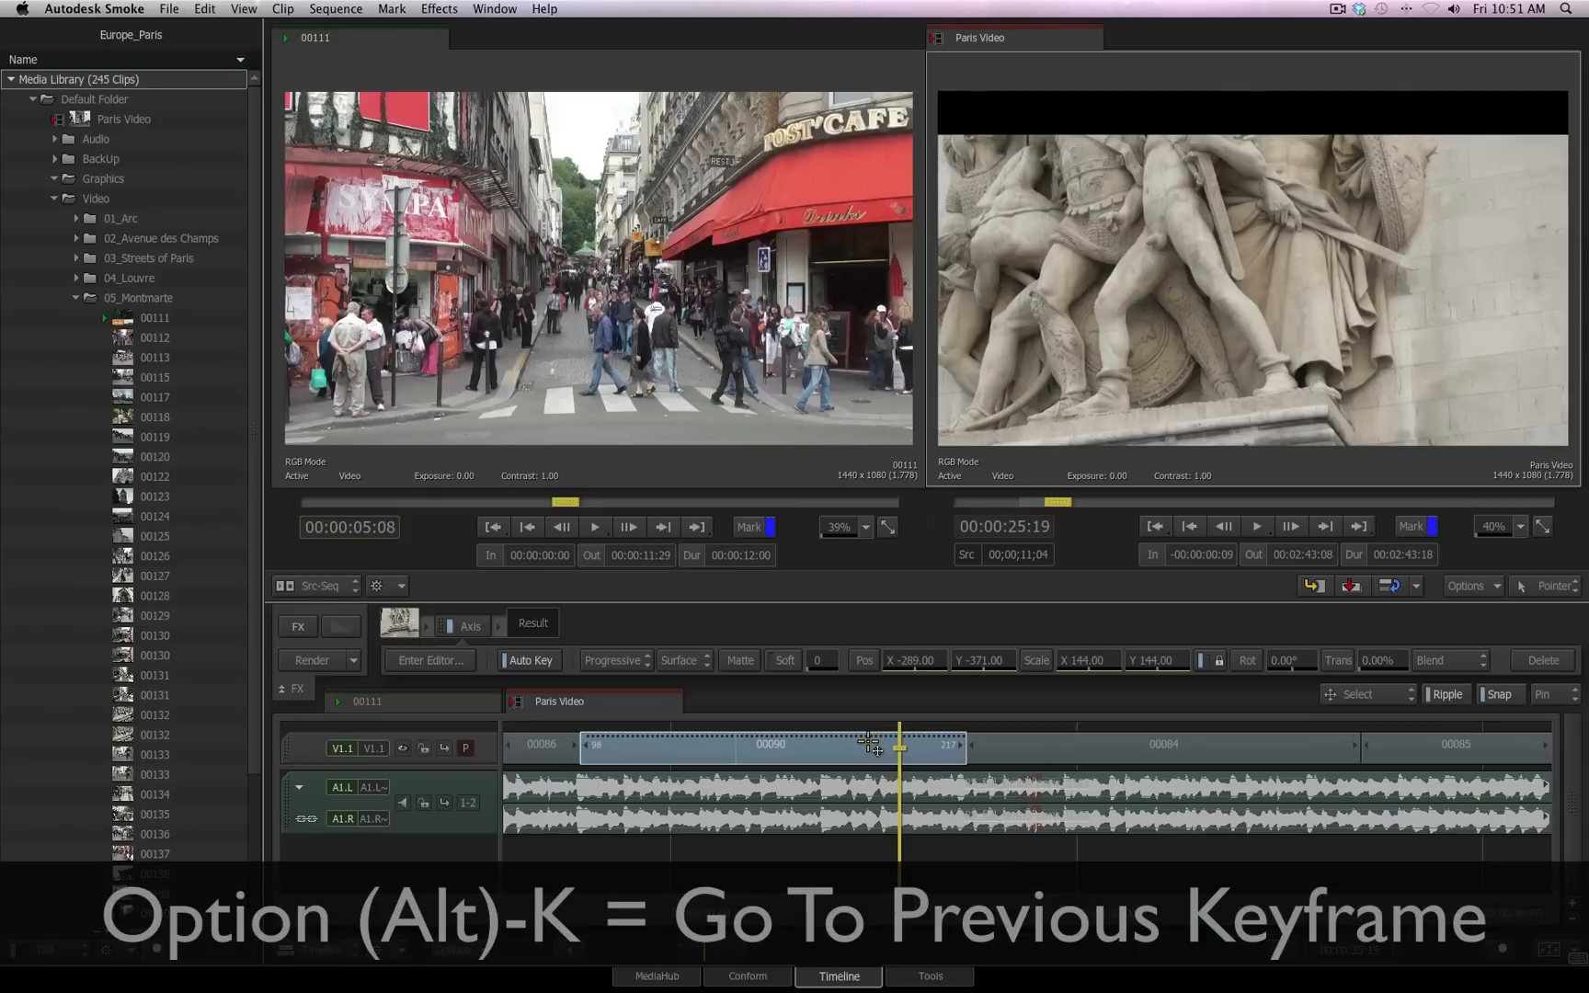
key("alt+k")
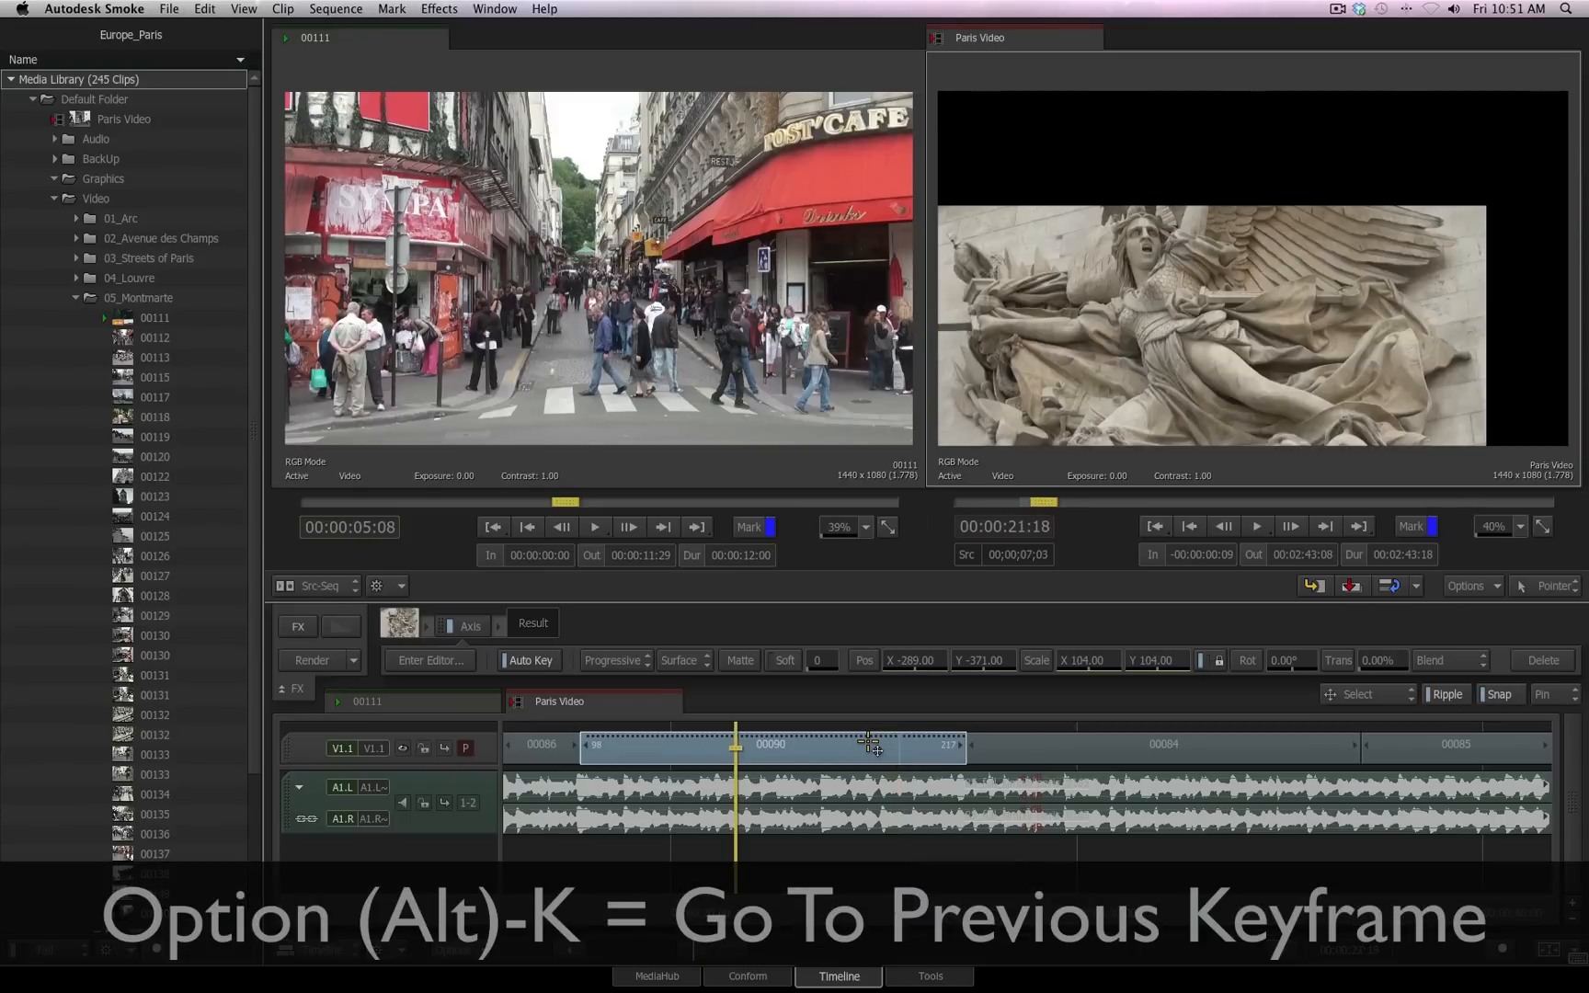
key("alt+k")
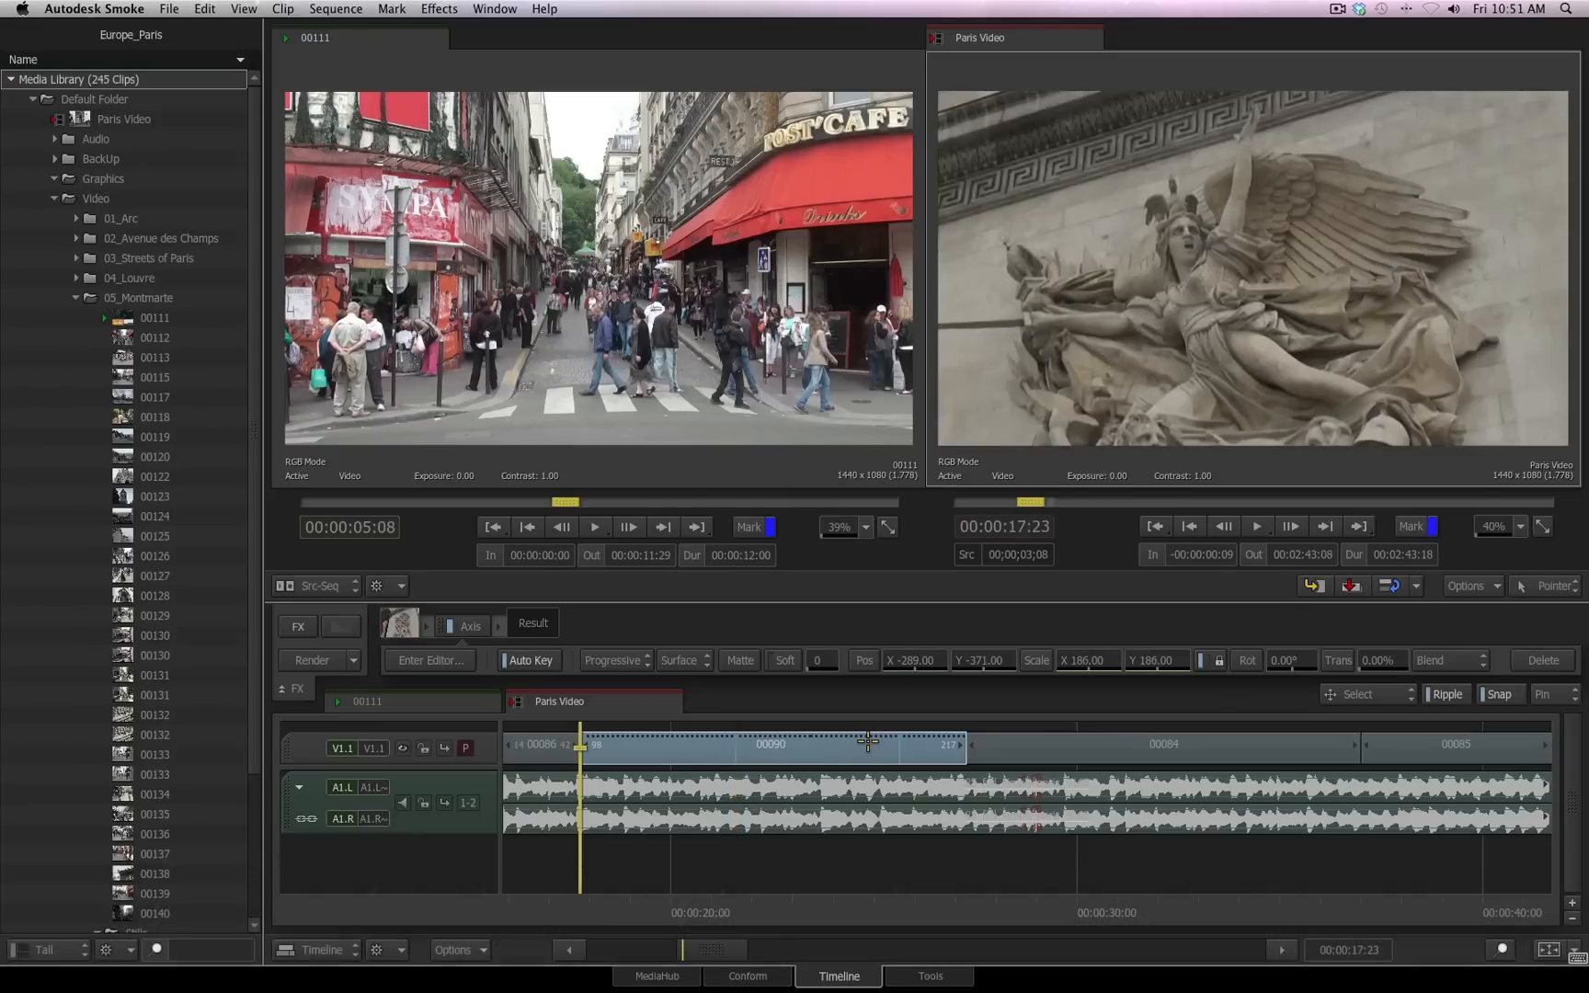
key("shift+k")
key("shift+k")
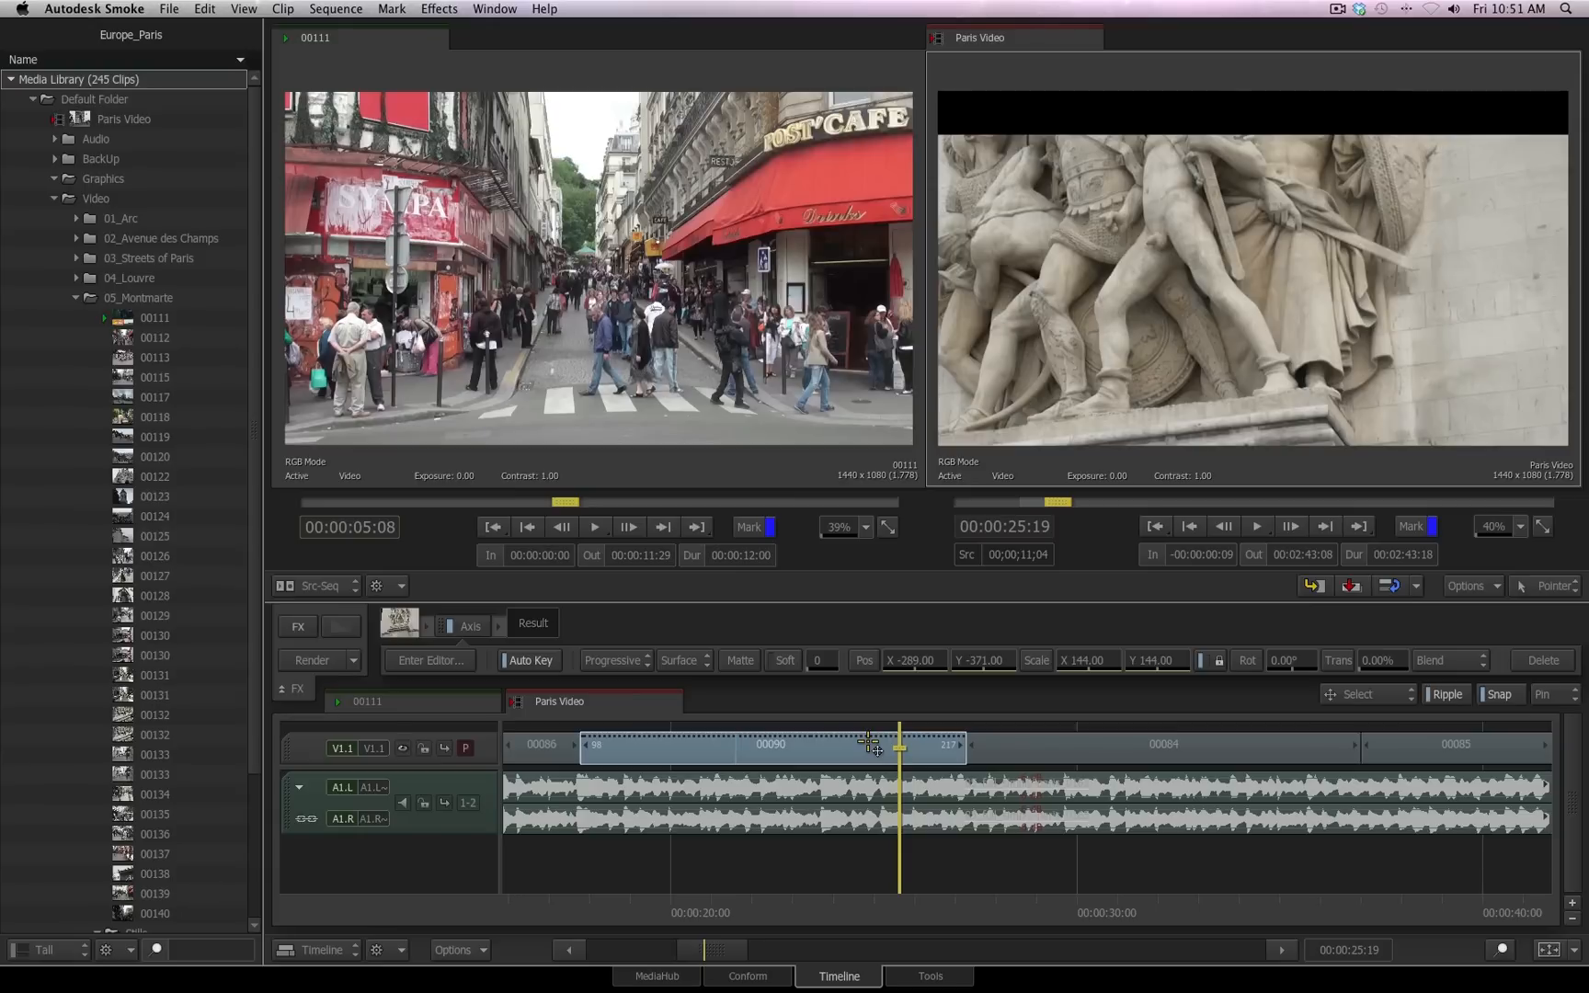
- Step backward to the first Axis keyframe and forward to the last one, and repeat the round trip
key("ctrl+alt+Left")
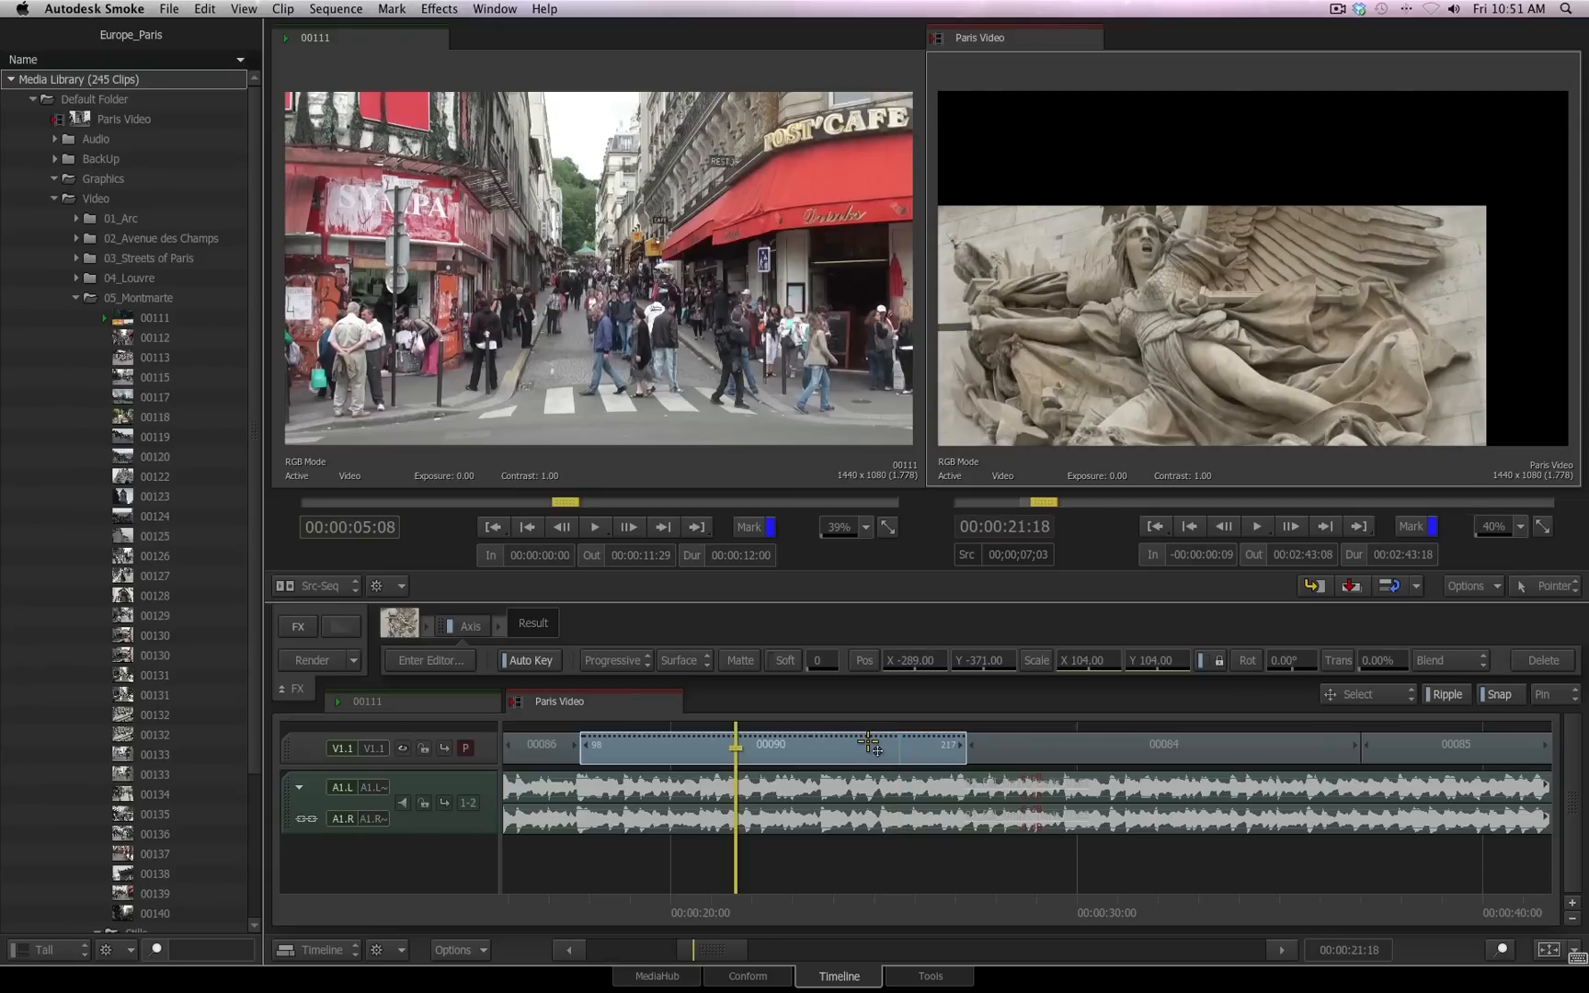
key("ctrl+alt+Left")
key("ctrl+alt+Right")
key("ctrl+alt+Right")
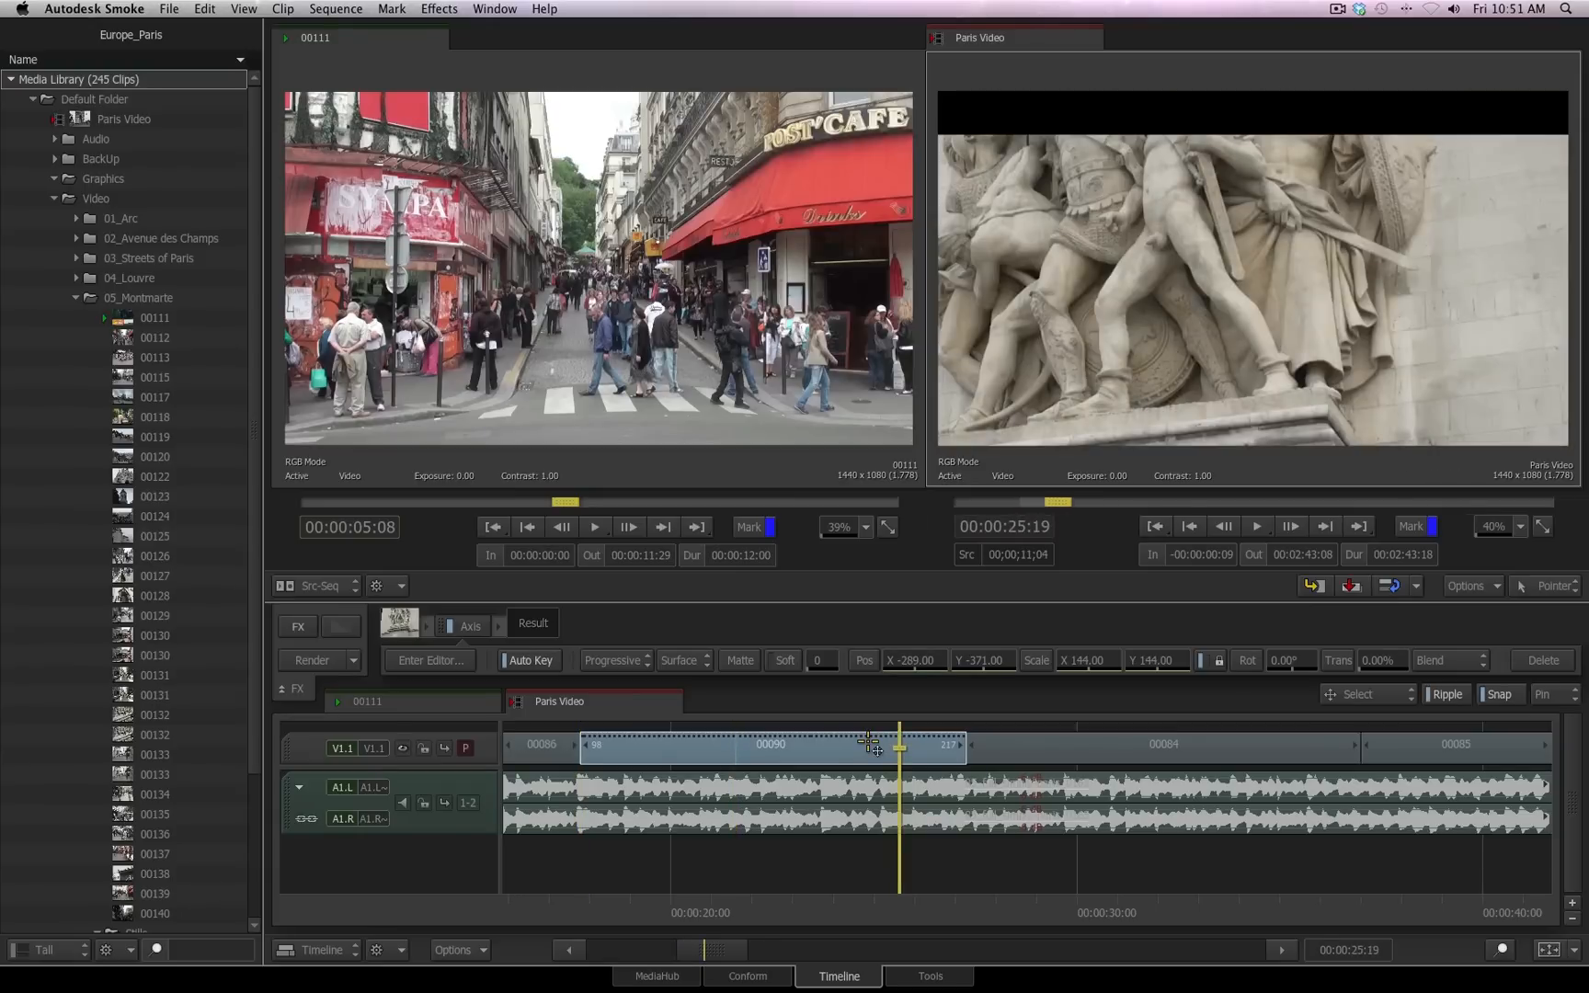
key("ctrl+alt+Left")
key("ctrl+alt+Left")
key("ctrl+alt+Right")
key("ctrl+alt+Right")
- Remove the Axis effect from segment 00090
left_click_drag(464, 625, 470, 673)
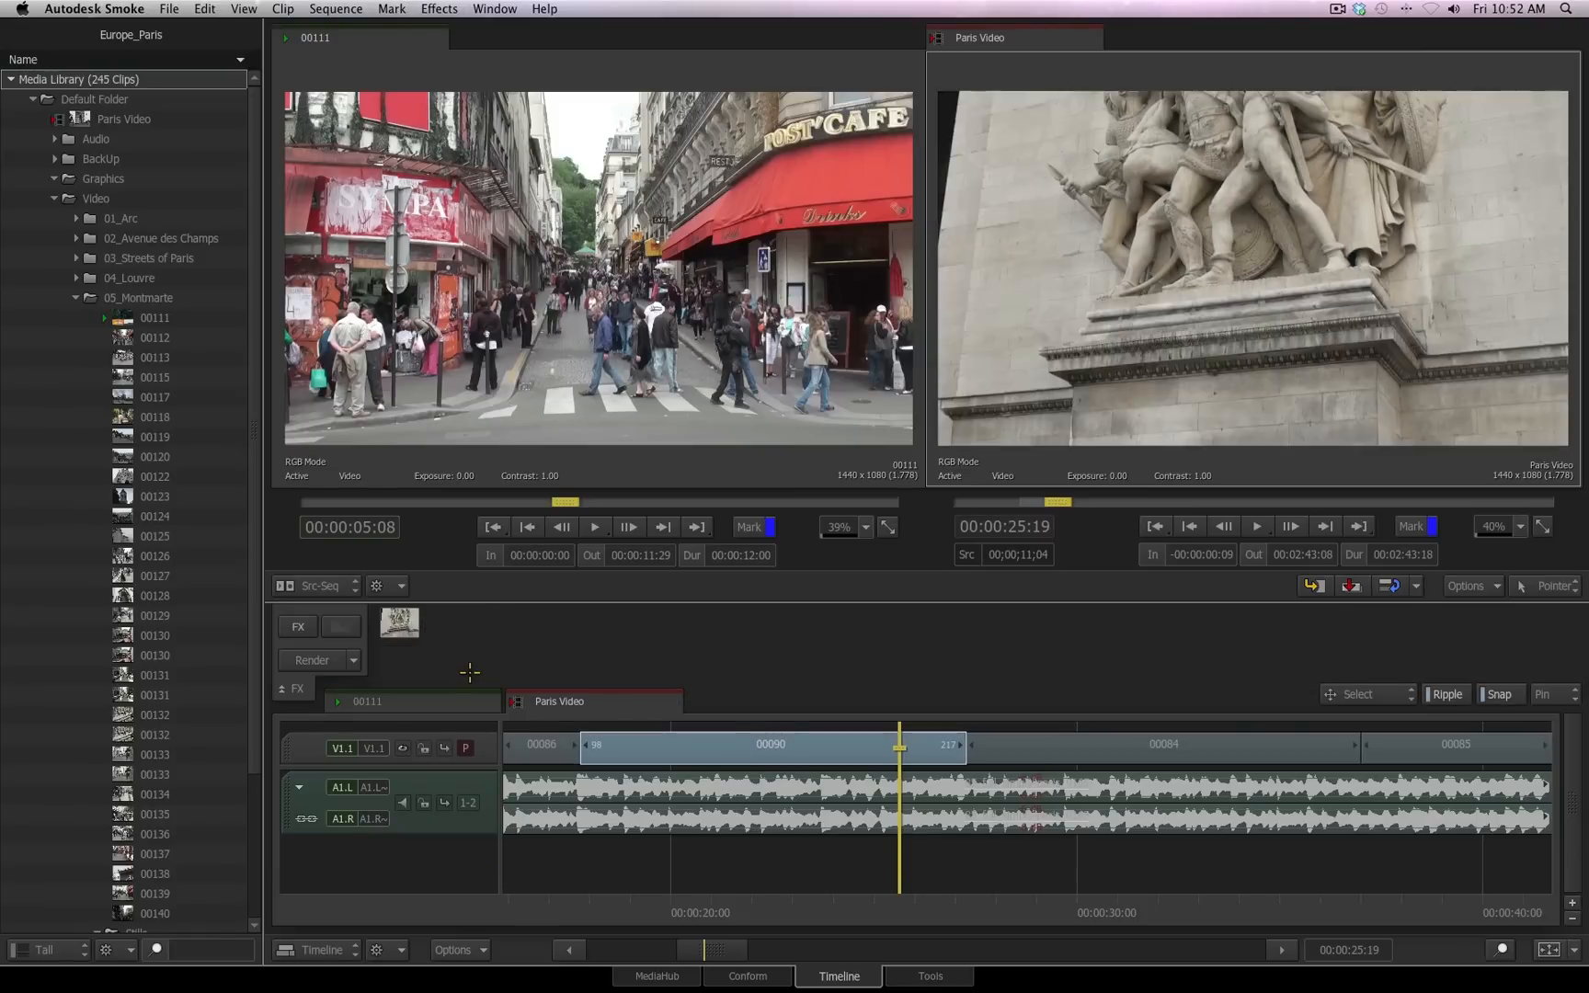